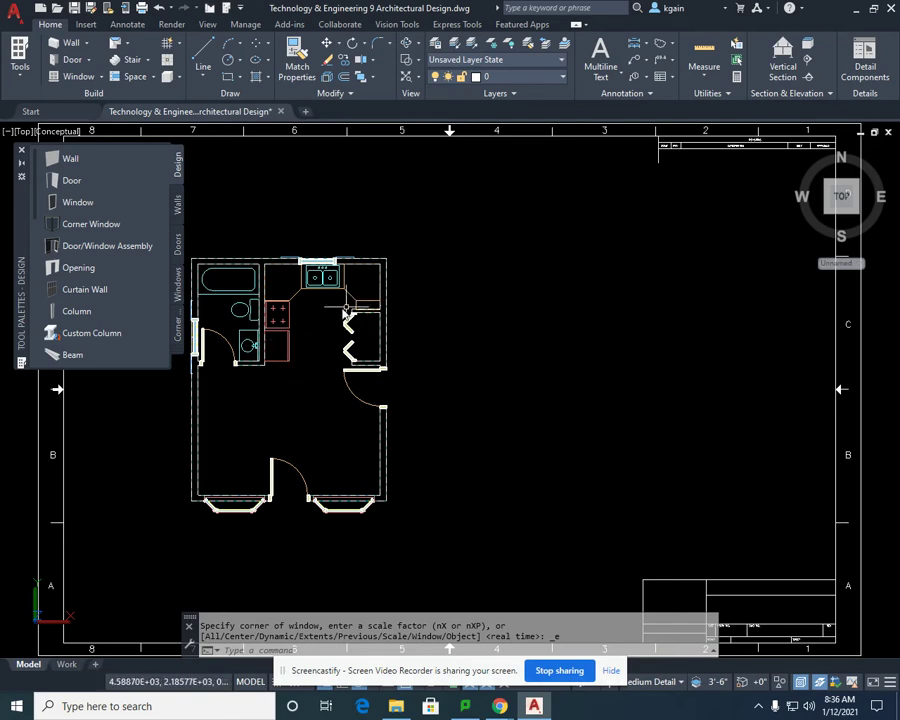
# Zoom and pan to centre the kitchen, then scroll the Design palette to Content Browser.
pyautogui.scroll(3, 335, 310)
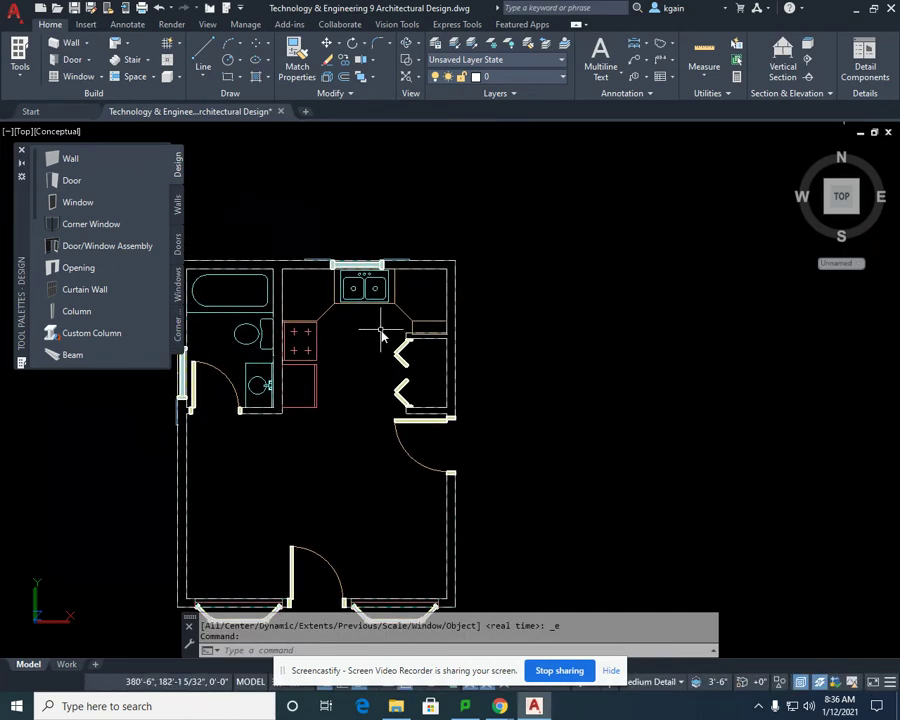
pyautogui.scroll(2, 357, 265)
pyautogui.moveTo(357, 262); pyautogui.dragTo(410, 259, button='middle')
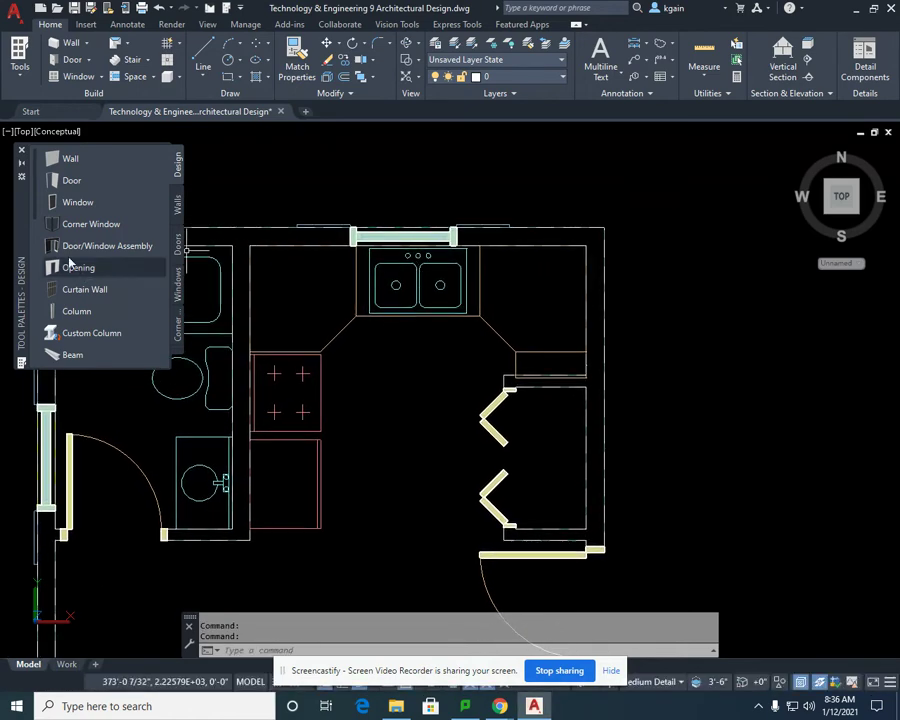
pyautogui.scroll(-6, 35, 183)
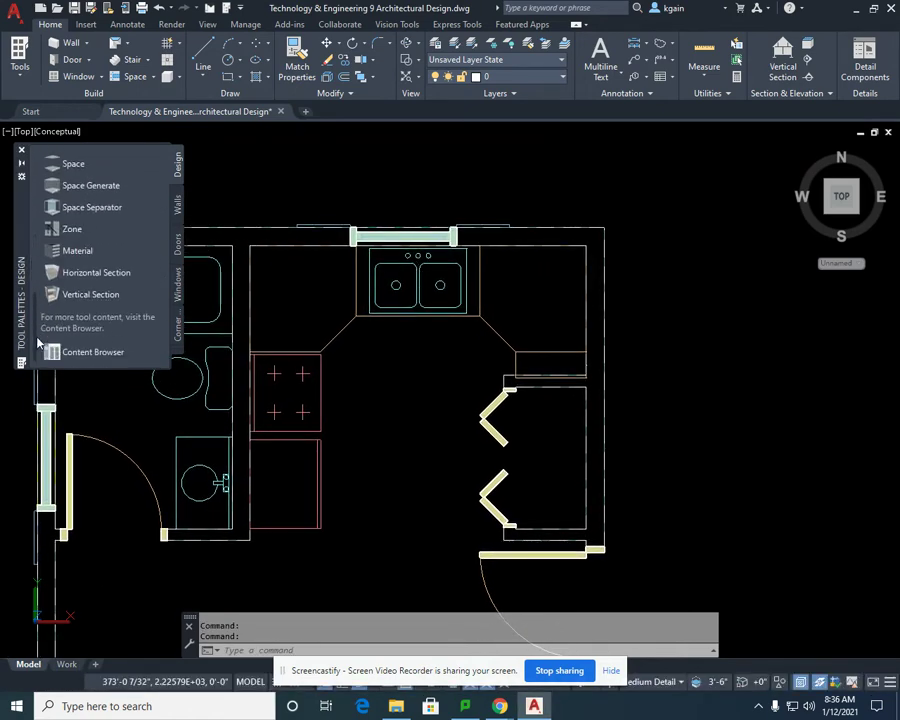
# Open Furnishing > Casework in the Design Tool Catalog - Imperial in Content Browser.
pyautogui.click(60, 352)
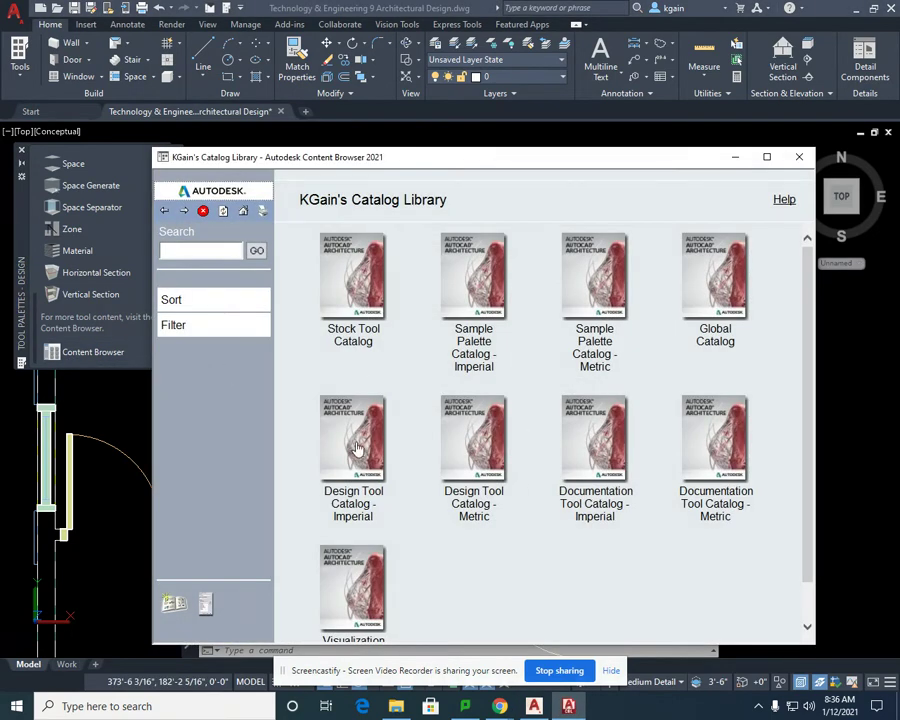
pyautogui.click(357, 447)
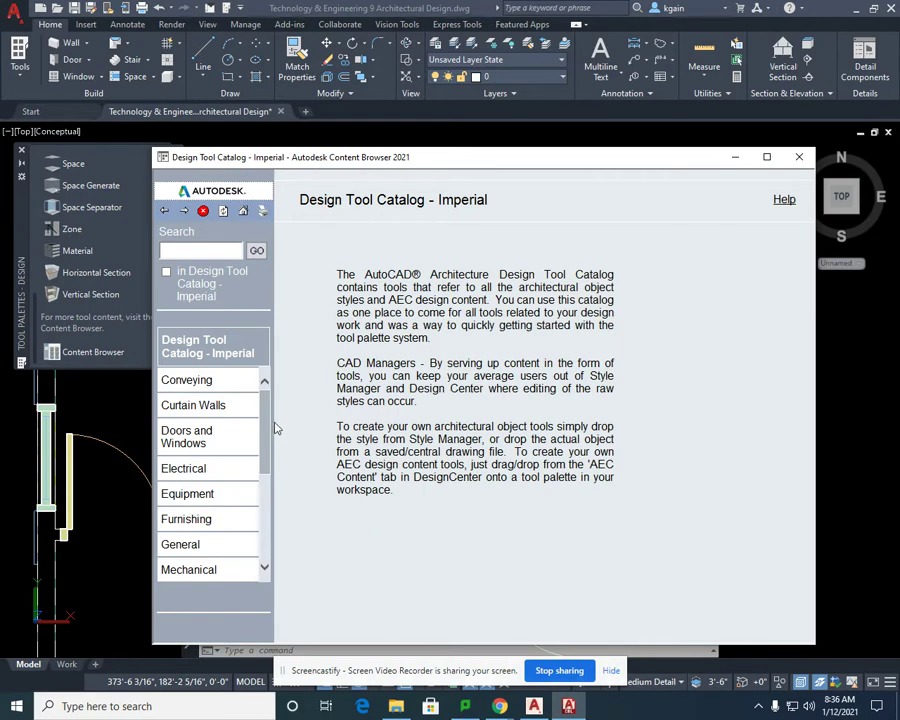
pyautogui.scroll(-3, 267, 424)
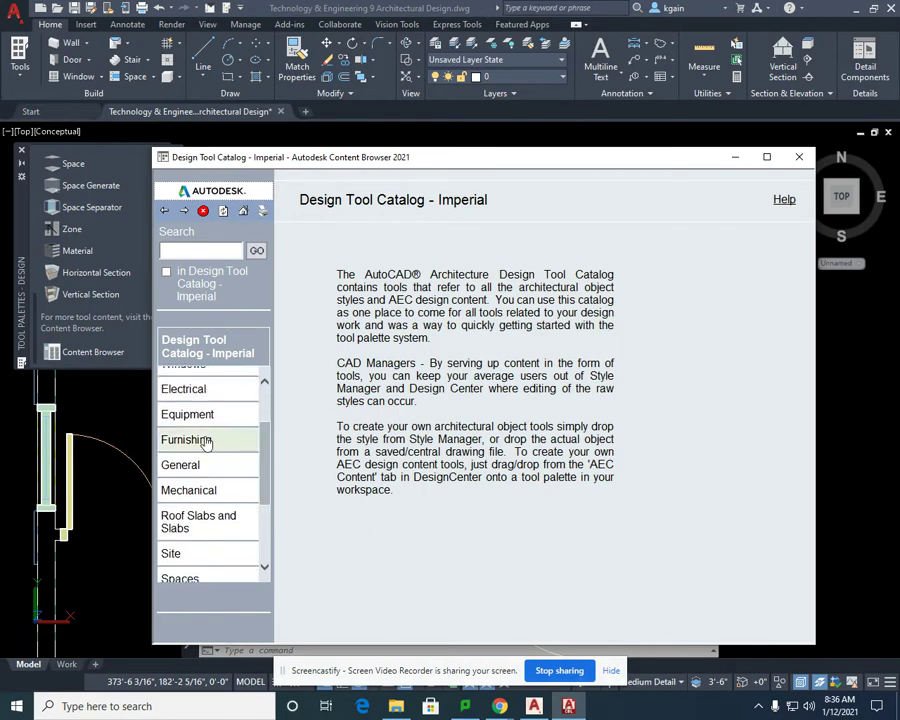
pyautogui.click(205, 441)
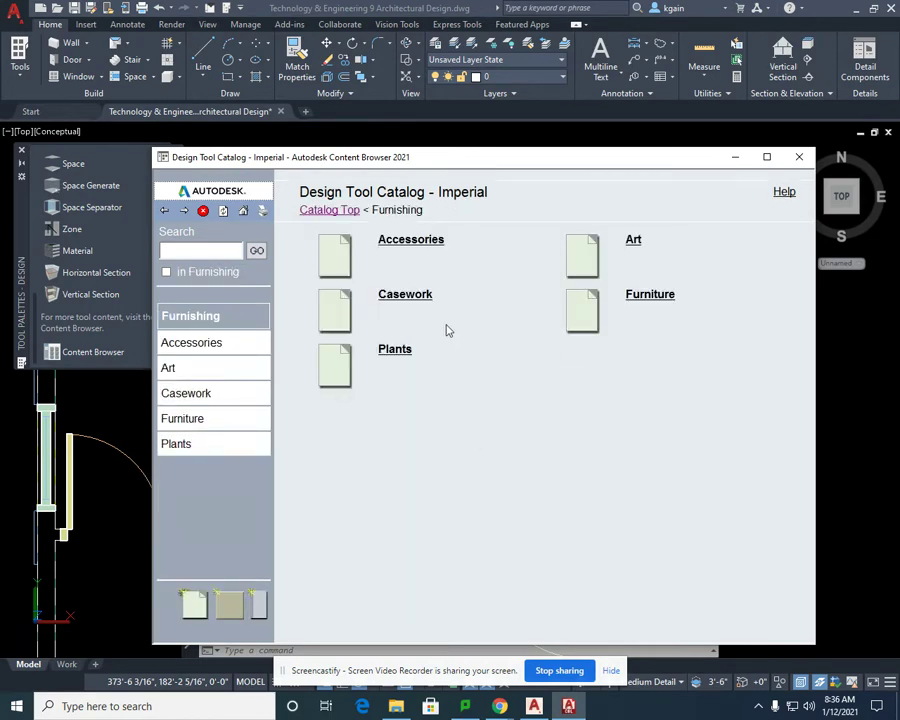
pyautogui.click(405, 295)
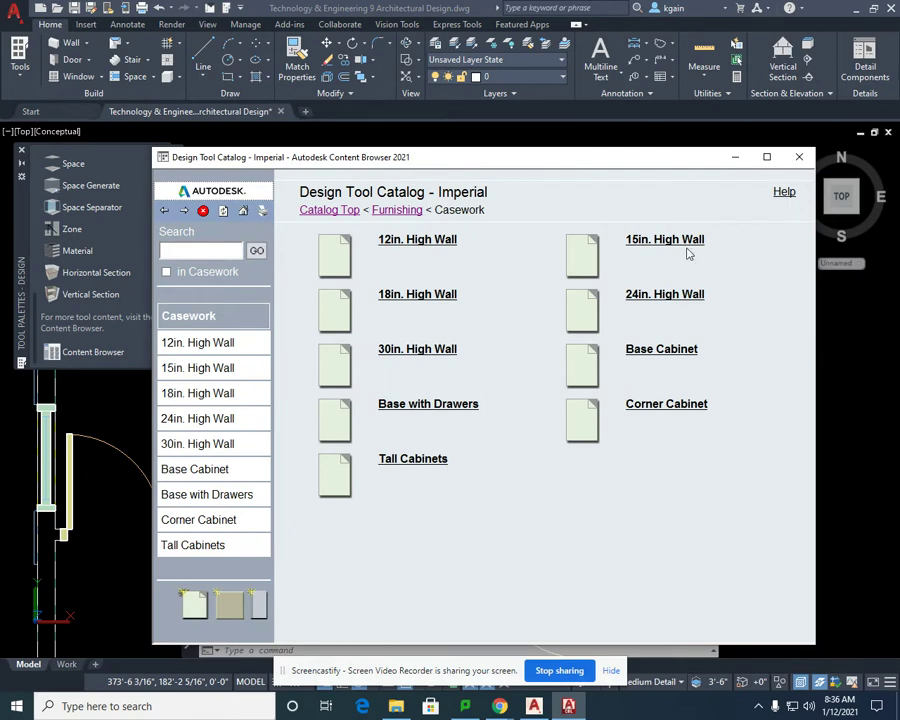
# Maximize the catalog and open Corner Cabinet to reach the 30in wall corner cabinet.
pyautogui.click(767, 159)
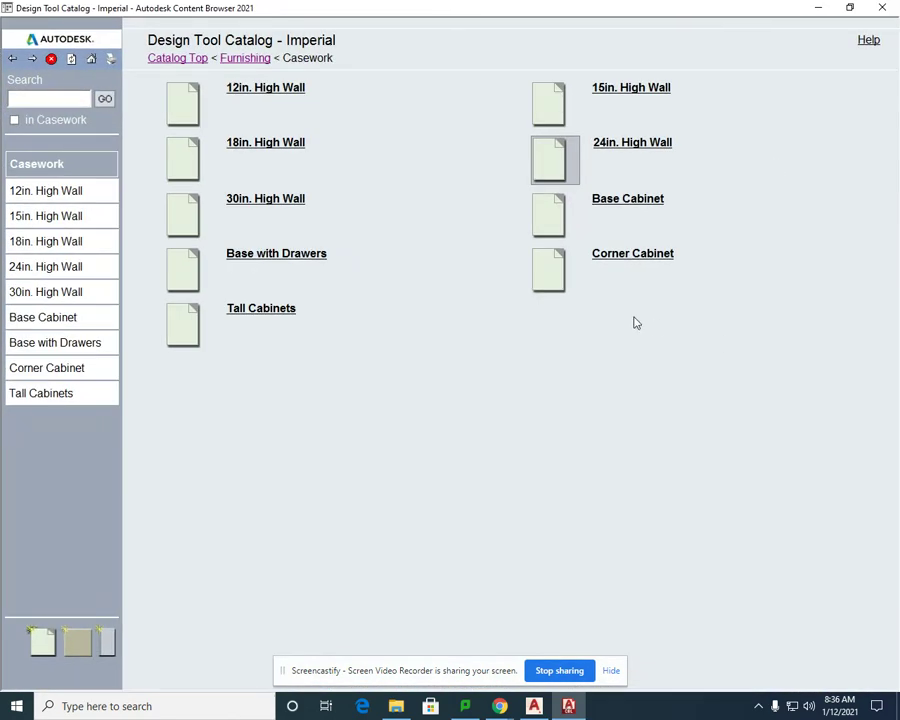
pyautogui.click(613, 258)
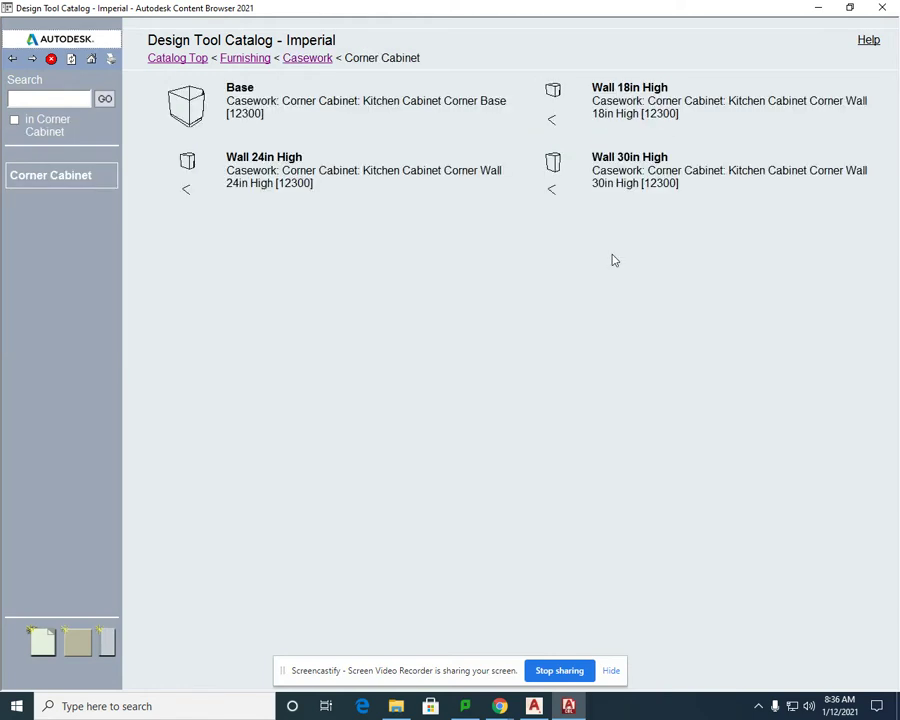
pyautogui.rightClick(573, 179)
# Insert two 30in-high corner wall cabinets above the left and right of the plan.
pyautogui.click(603, 179)
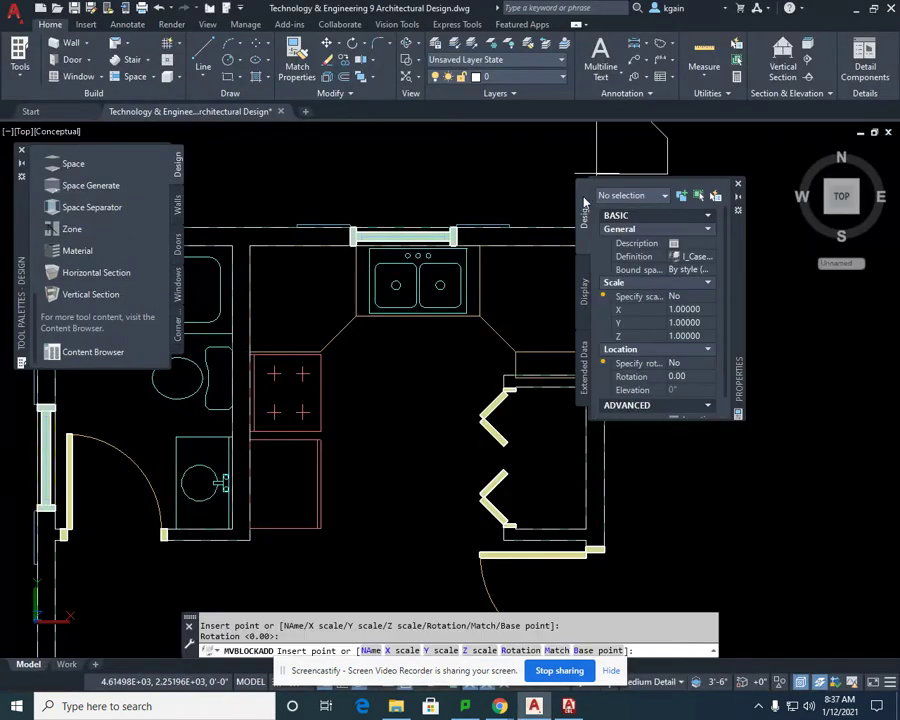
pyautogui.moveTo(376, 194)
pyautogui.mouseDown(button='middle')
pyautogui.moveTo(380, 296)
pyautogui.moveTo(300, 280)
pyautogui.mouseUp(button='middle')
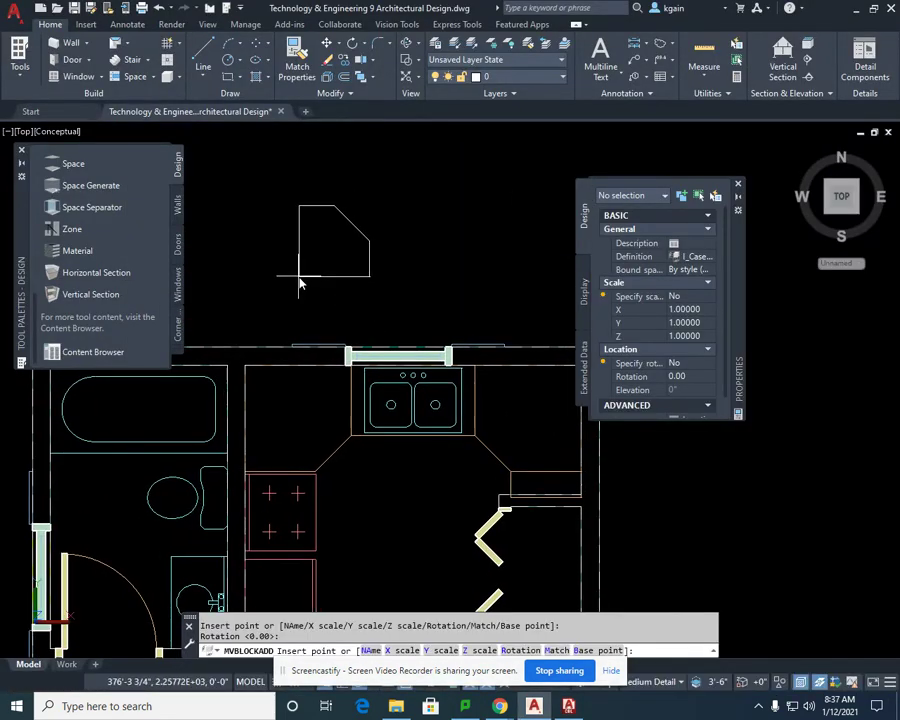
pyautogui.scroll(-2, 330, 265)
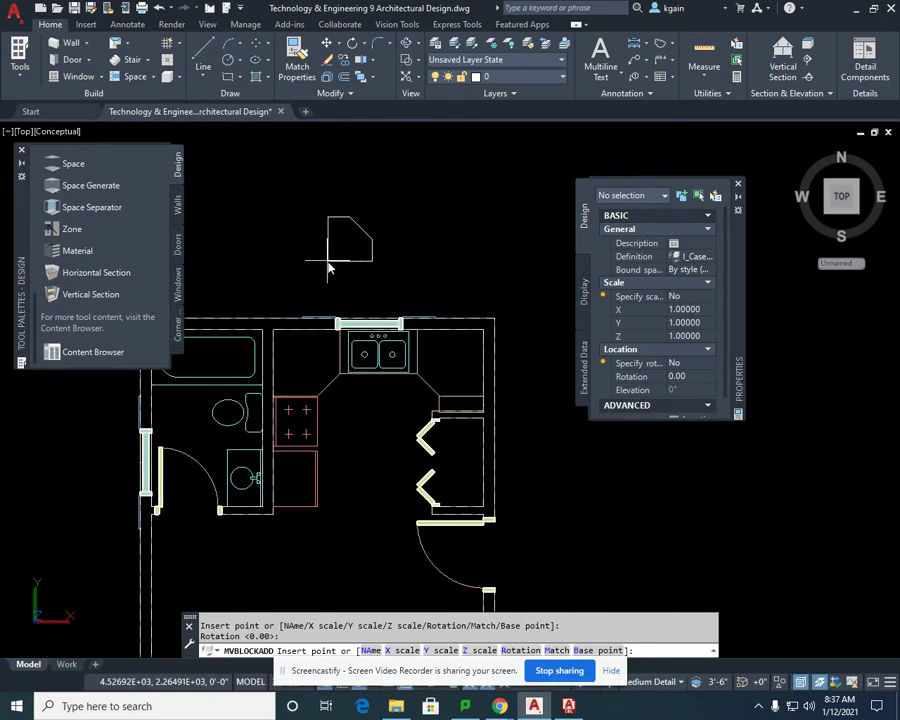
pyautogui.moveTo(291, 221); pyautogui.dragTo(291, 243, button='middle')
pyautogui.click(276, 224)
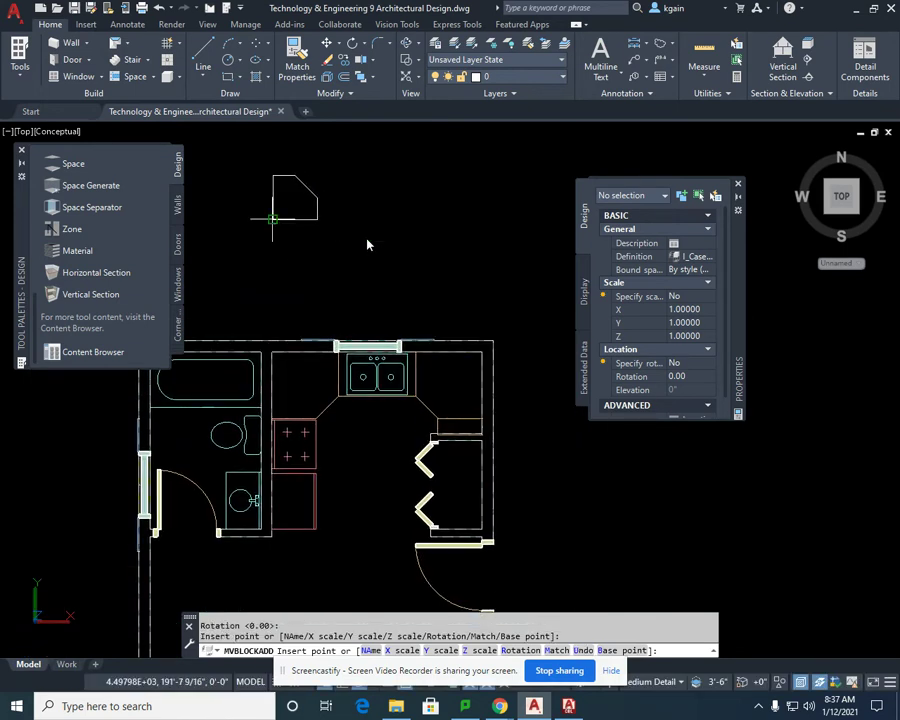
pyautogui.click(463, 228)
pyautogui.press('Escape')
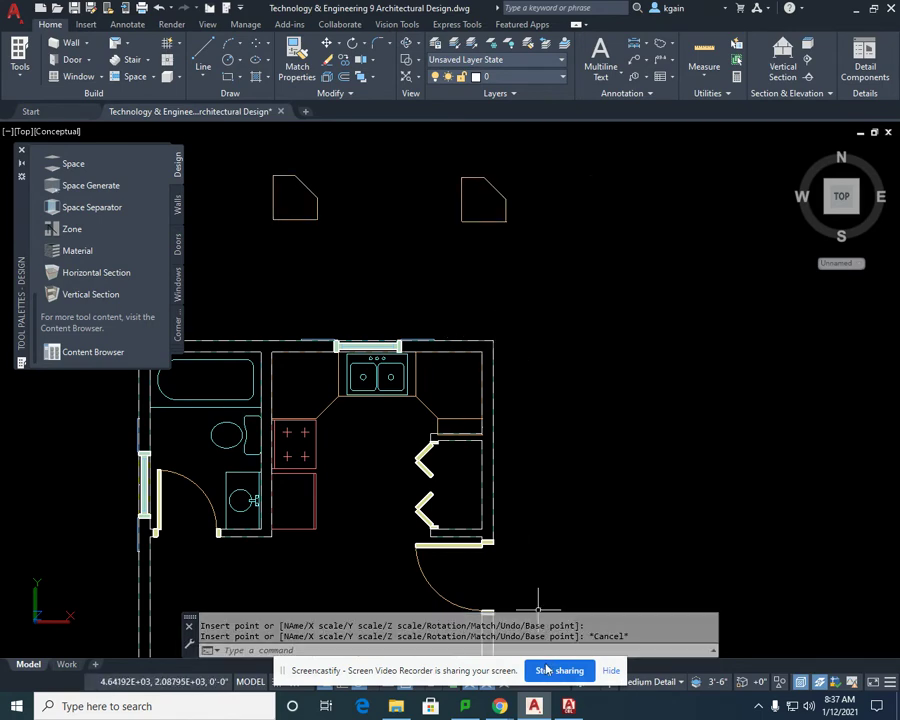
# Go back to Casework, open 30in. High Wall, and insert the 15in Wide cabinet.
pyautogui.click(572, 708)
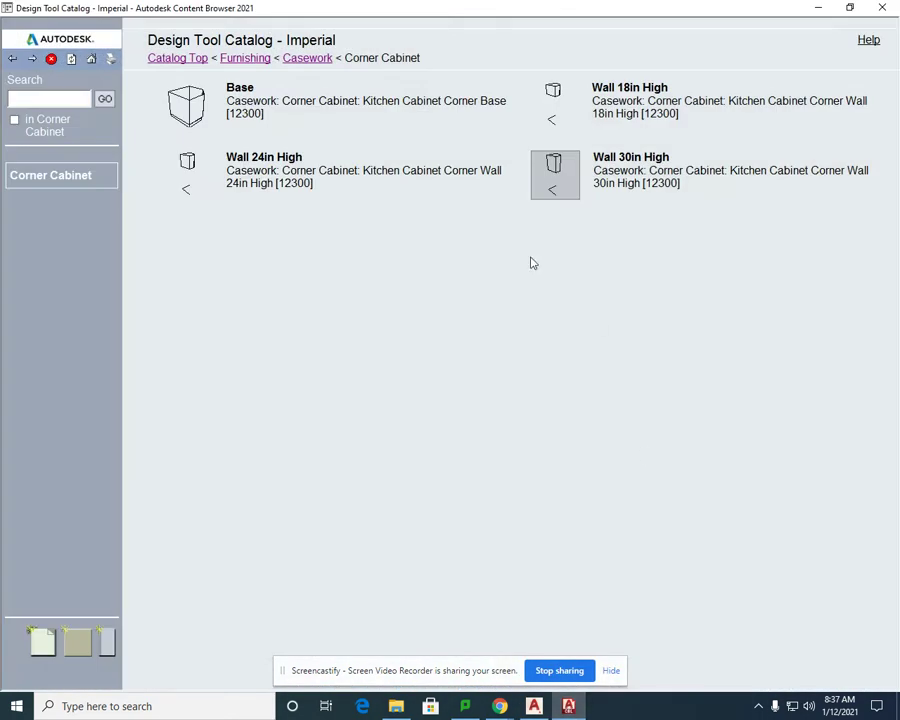
pyautogui.click(12, 59)
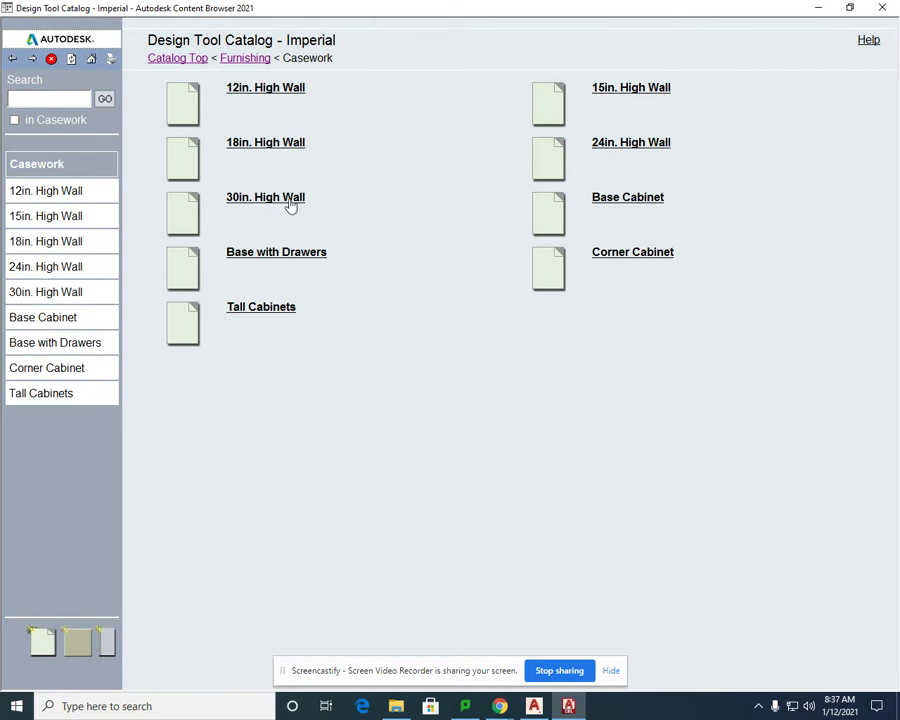
pyautogui.rightClick(209, 205)
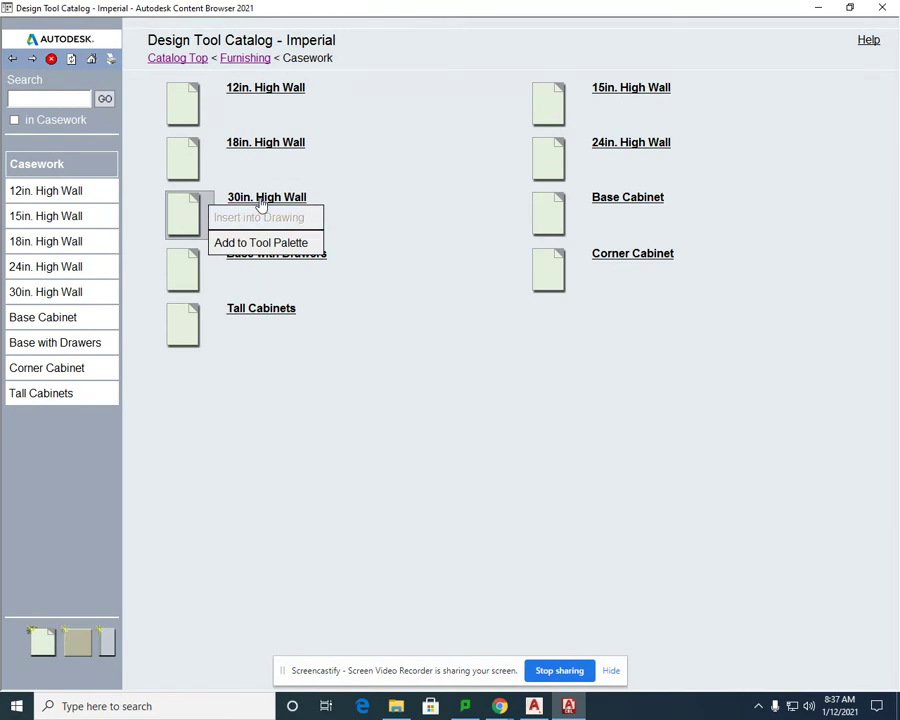
pyautogui.click(261, 199)
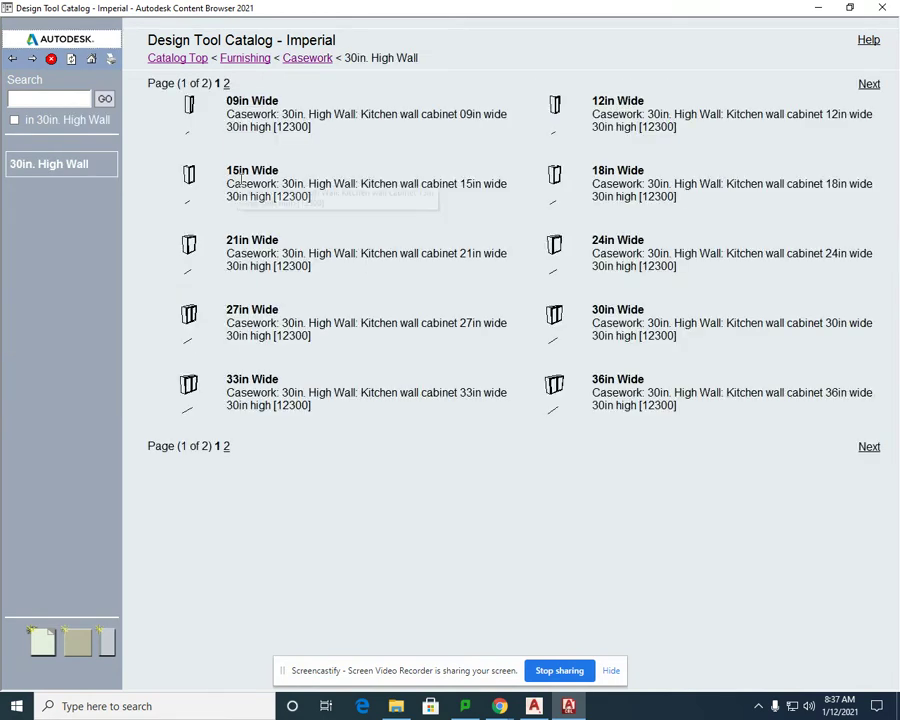
pyautogui.rightClick(190, 185)
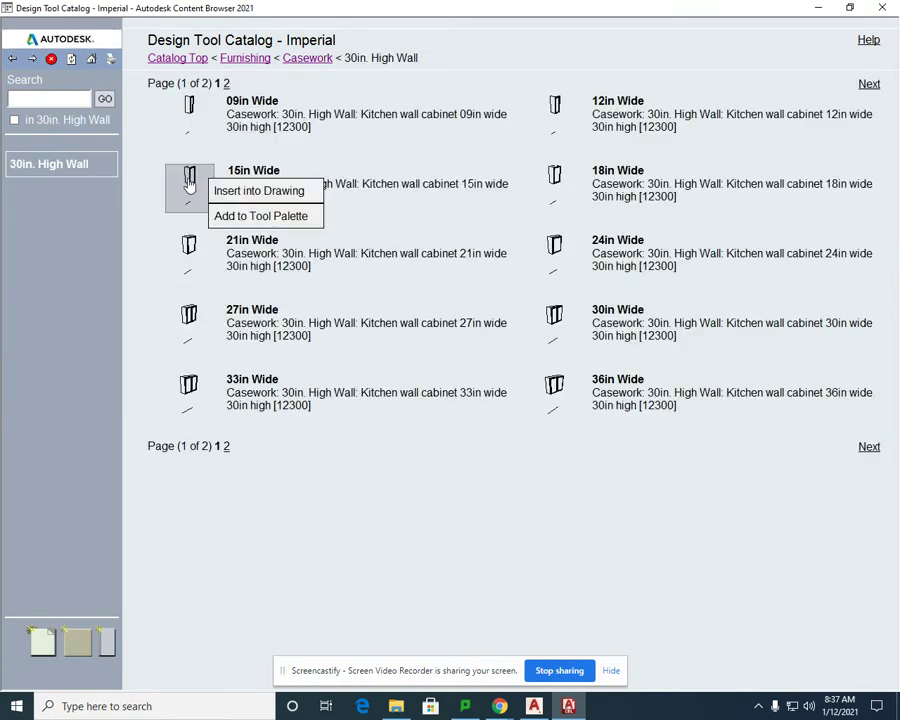
pyautogui.click(241, 191)
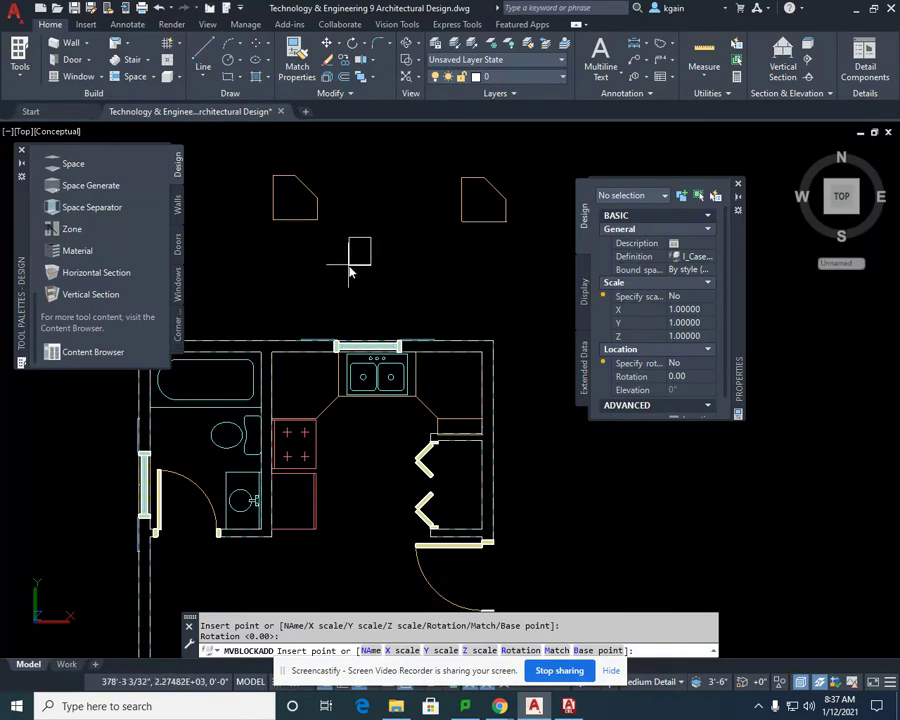
# Place two 15in-wide wall cabinets above the plan between the corner units.
pyautogui.scroll(2, 303, 372)
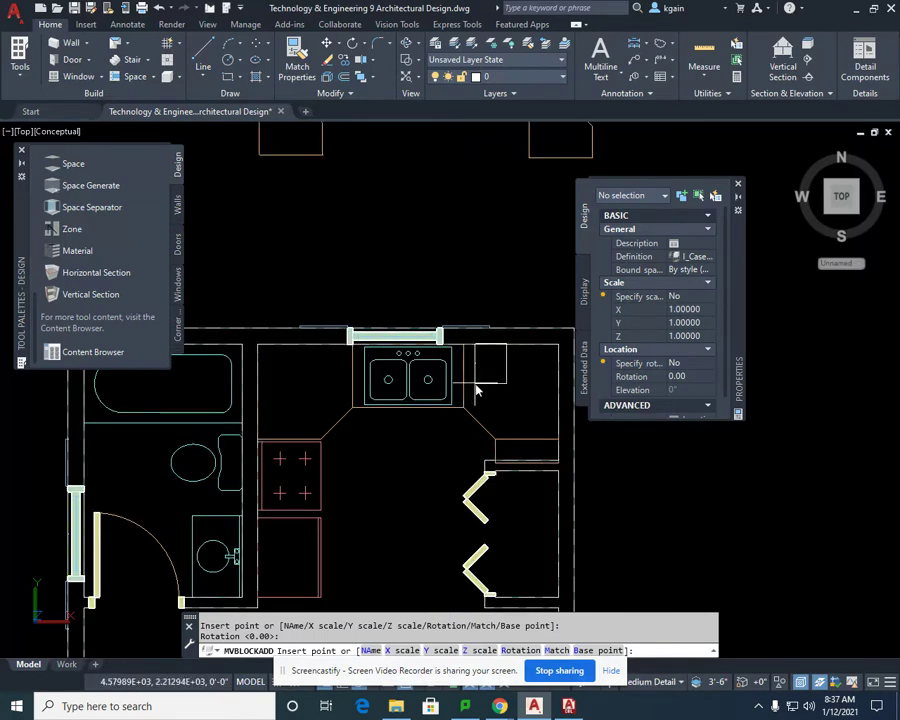
pyautogui.moveTo(421, 268); pyautogui.dragTo(413, 328, button='middle')
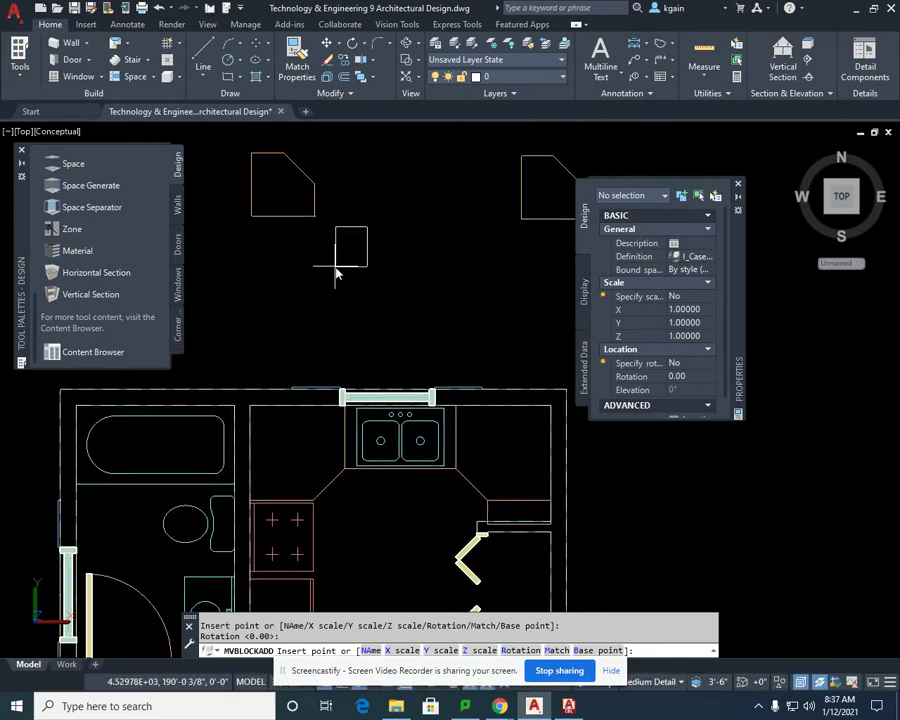
pyautogui.click(328, 271)
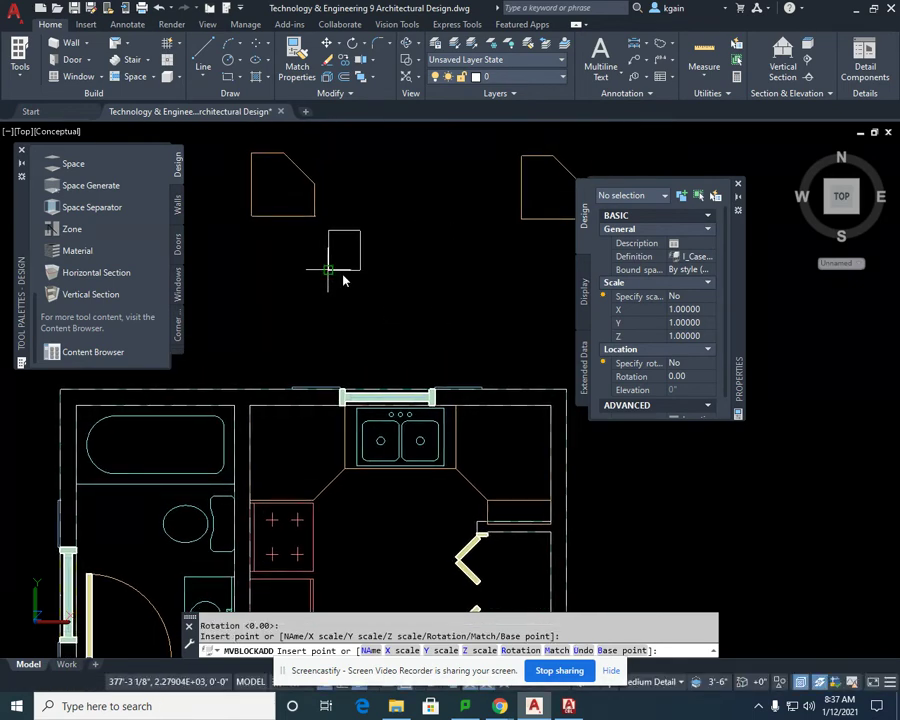
pyautogui.click(478, 279)
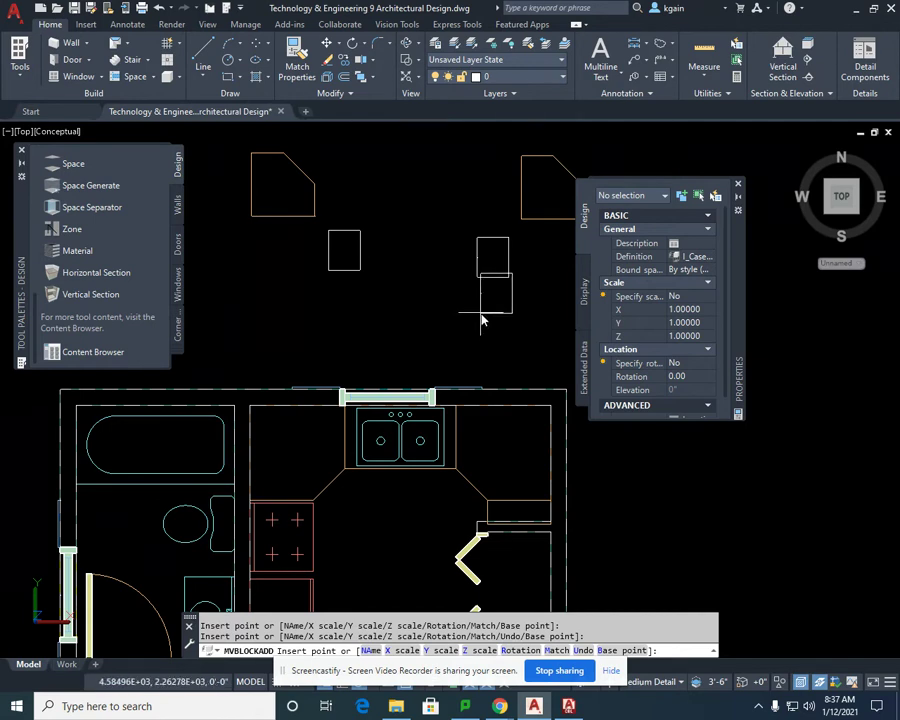
pyautogui.press('Escape')
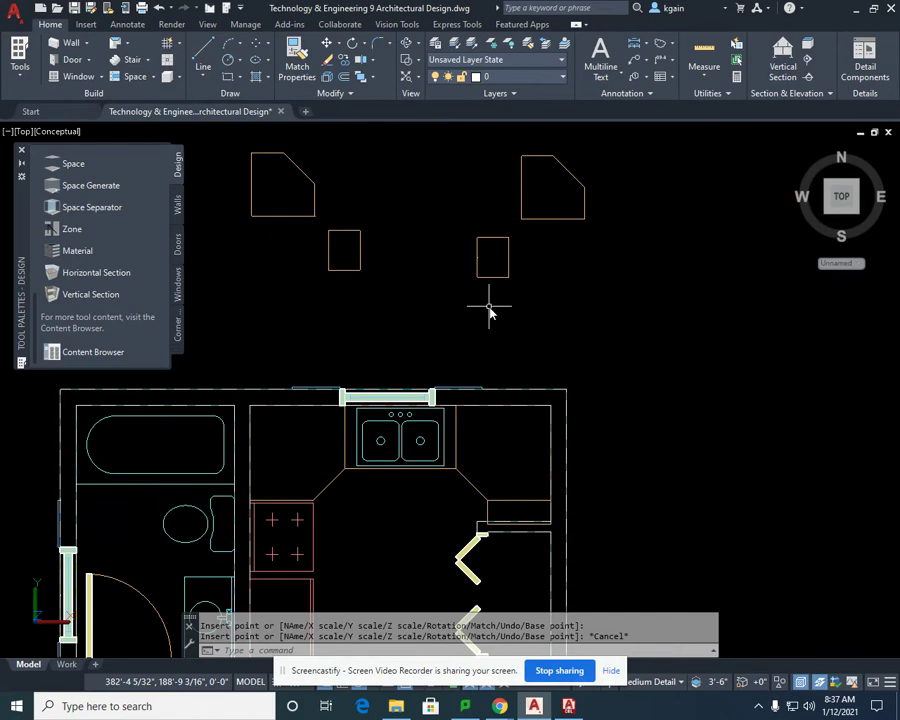
# Send the 21in Wide, 30in-high wall cabinet from Content Browser into the drawing.
pyautogui.click(569, 706)
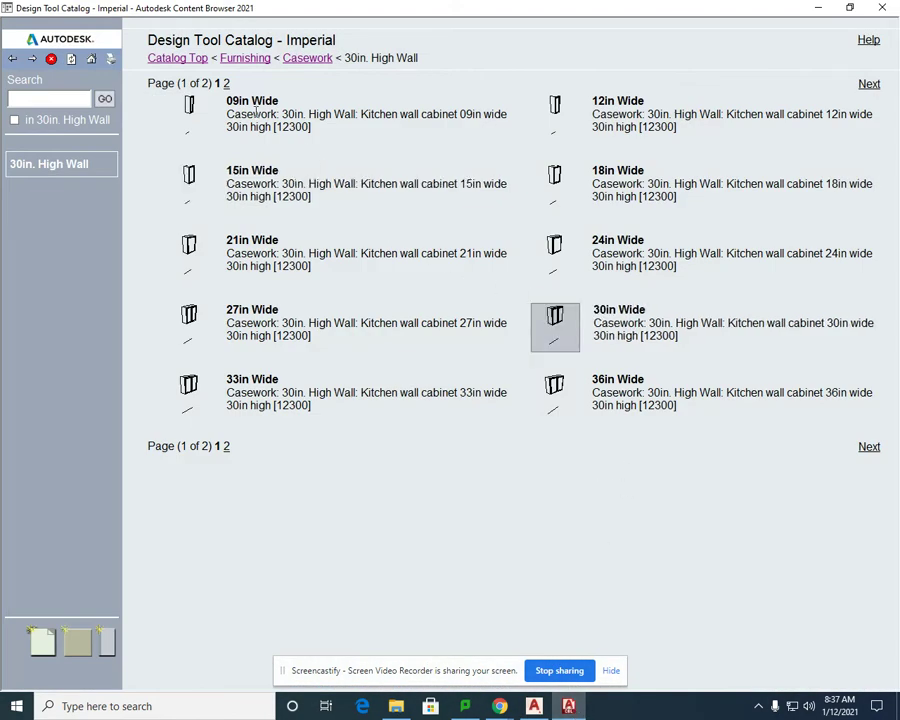
pyautogui.rightClick(576, 112)
pyautogui.rightClick(575, 181)
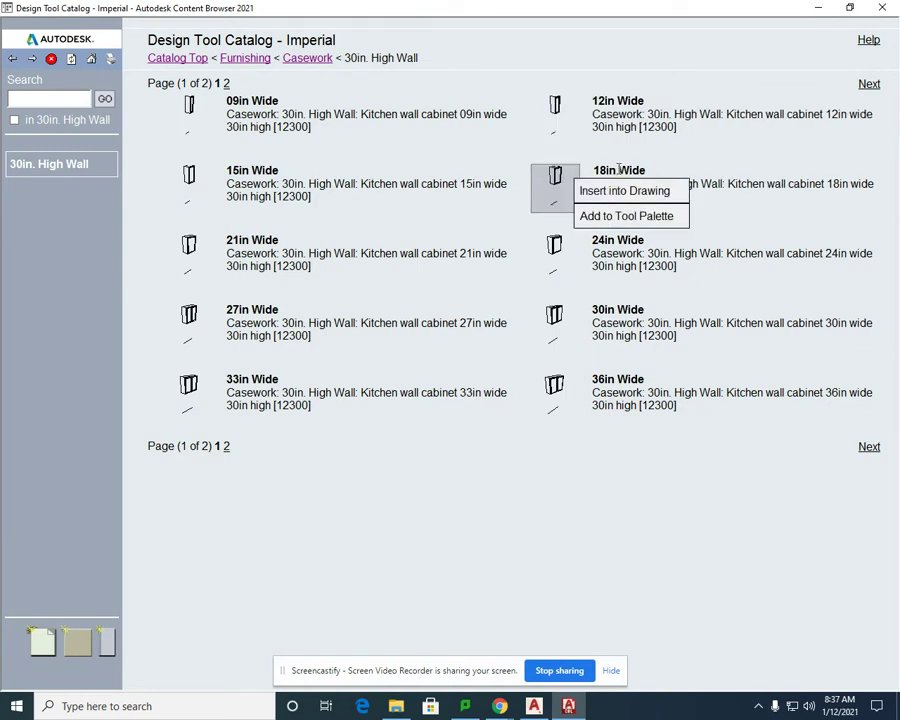
pyautogui.rightClick(205, 252)
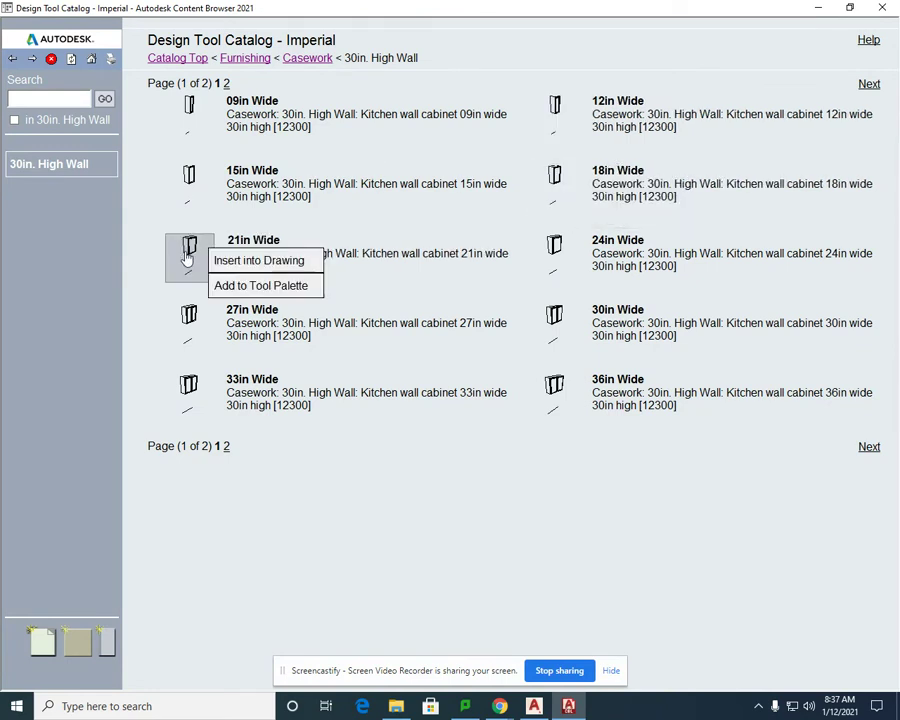
pyautogui.click(249, 261)
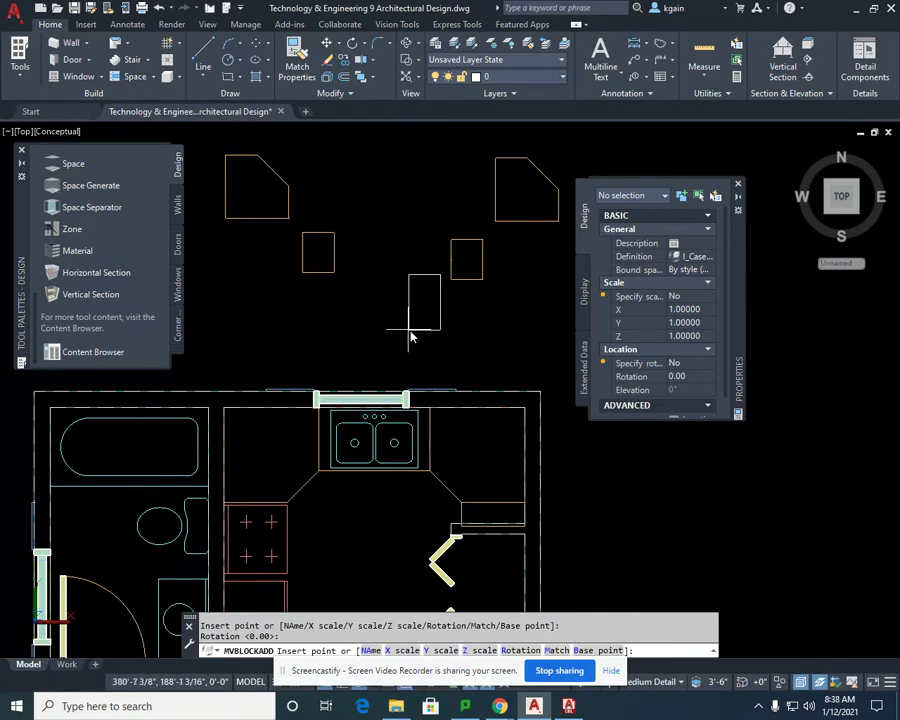
# Place the 21in-wide wall cabinet above the right side of the kitchen plan.
pyautogui.scroll(2, 400, 334)
pyautogui.scroll(-1, 390, 360)
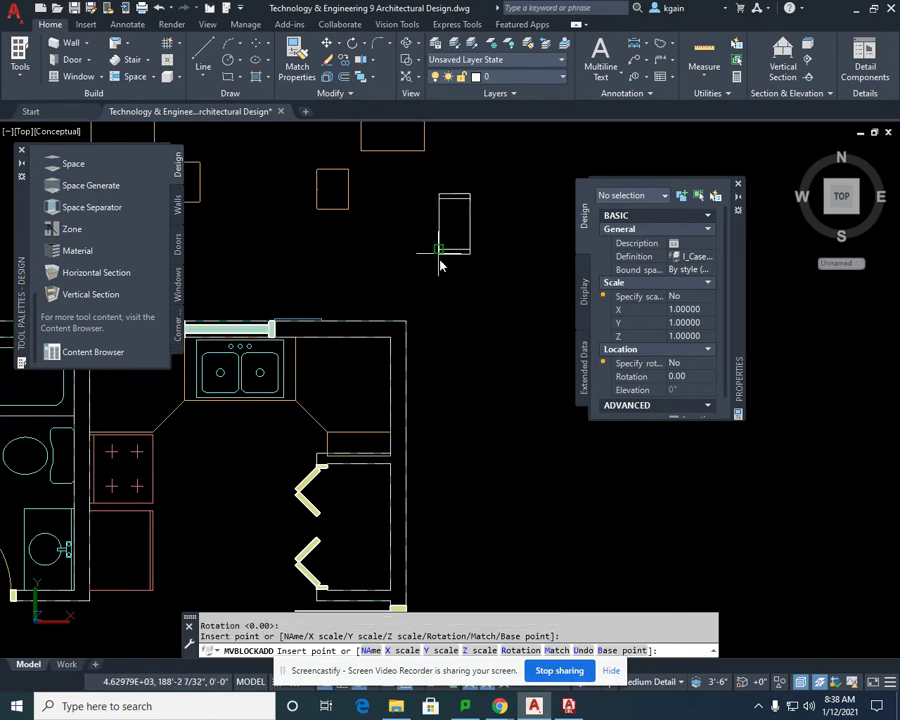
pyautogui.click(439, 250)
pyautogui.press('Escape')
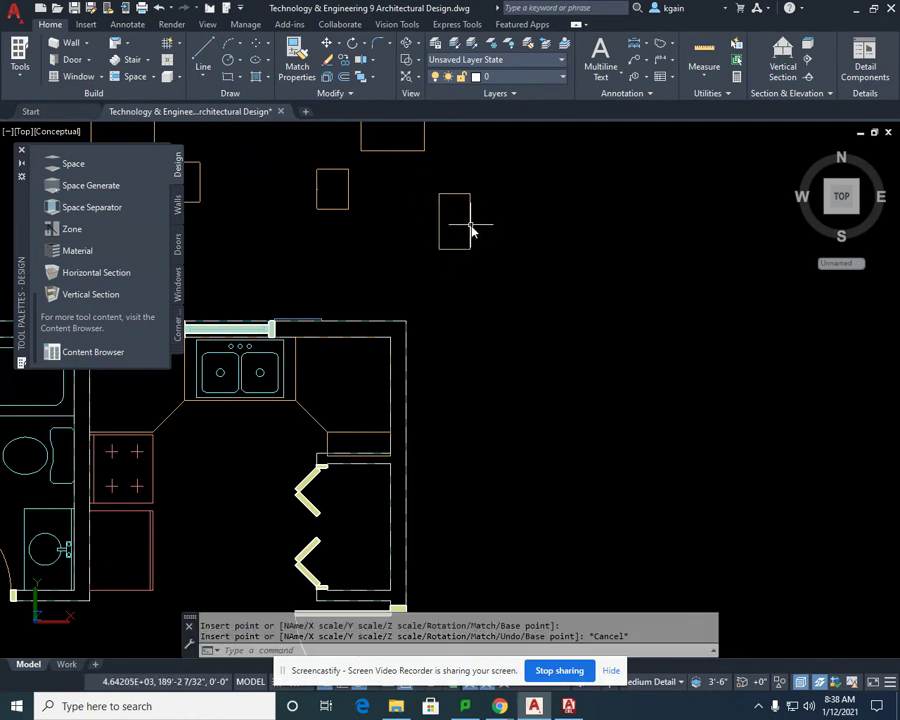
# Check the placed cabinet blocks, then frame the kitchen and bathroom plan.
pyautogui.click(470, 233)
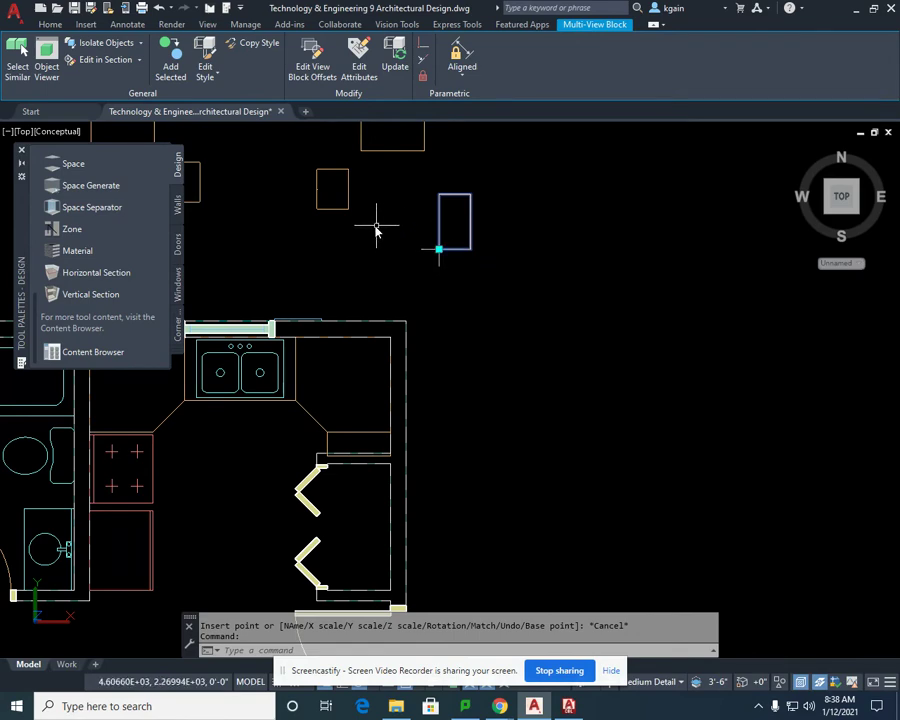
pyautogui.press('Escape')
pyautogui.click(329, 210)
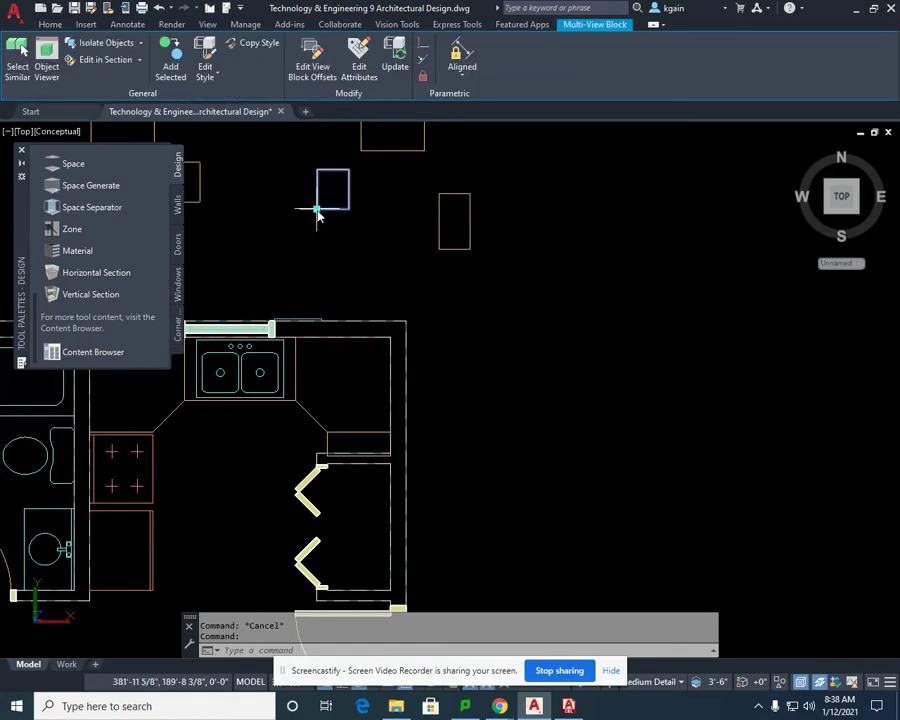
pyautogui.press('Escape')
pyautogui.moveTo(366, 231); pyautogui.dragTo(420, 262, button='middle')
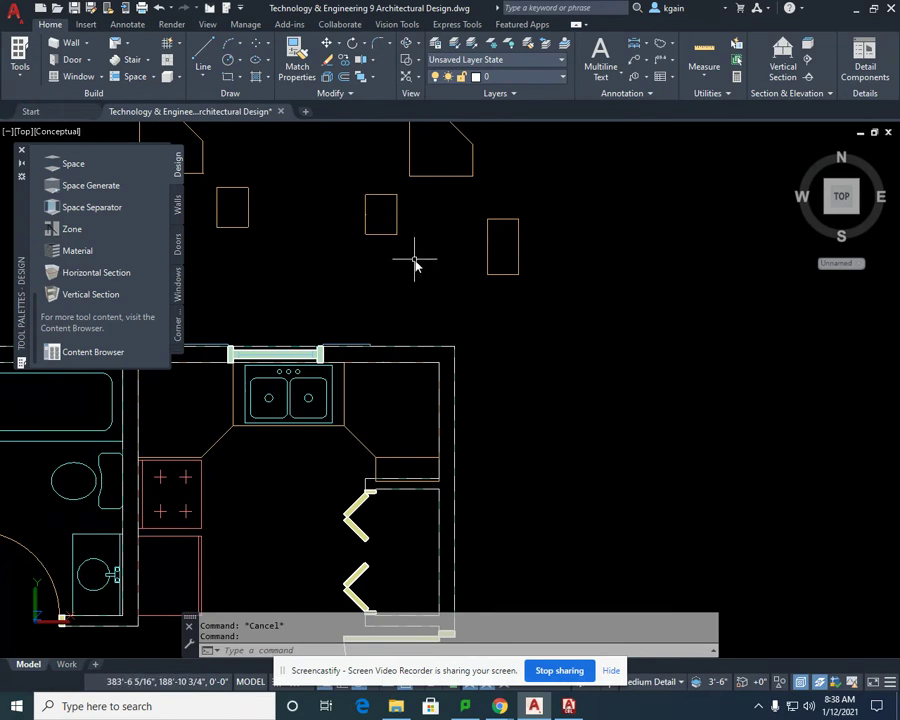
pyautogui.moveTo(415, 262)
pyautogui.mouseDown(button='middle')
pyautogui.moveTo(434, 244)
pyautogui.moveTo(528, 244)
pyautogui.mouseUp(button='middle')
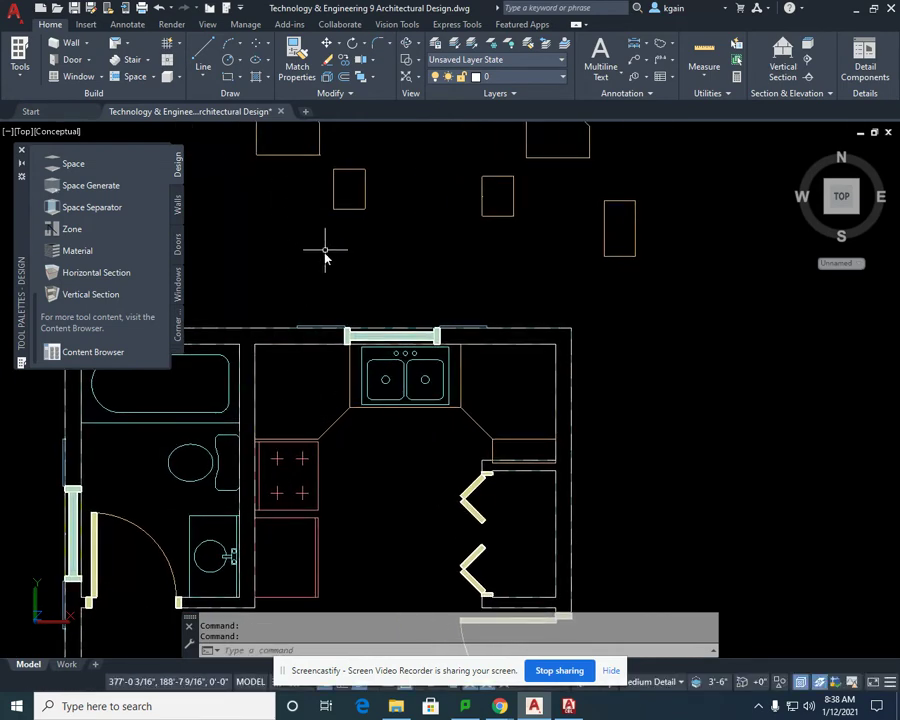
# Insert one 12in Wide, 30in-high wall cabinet above the kitchen plan.
pyautogui.click(568, 706)
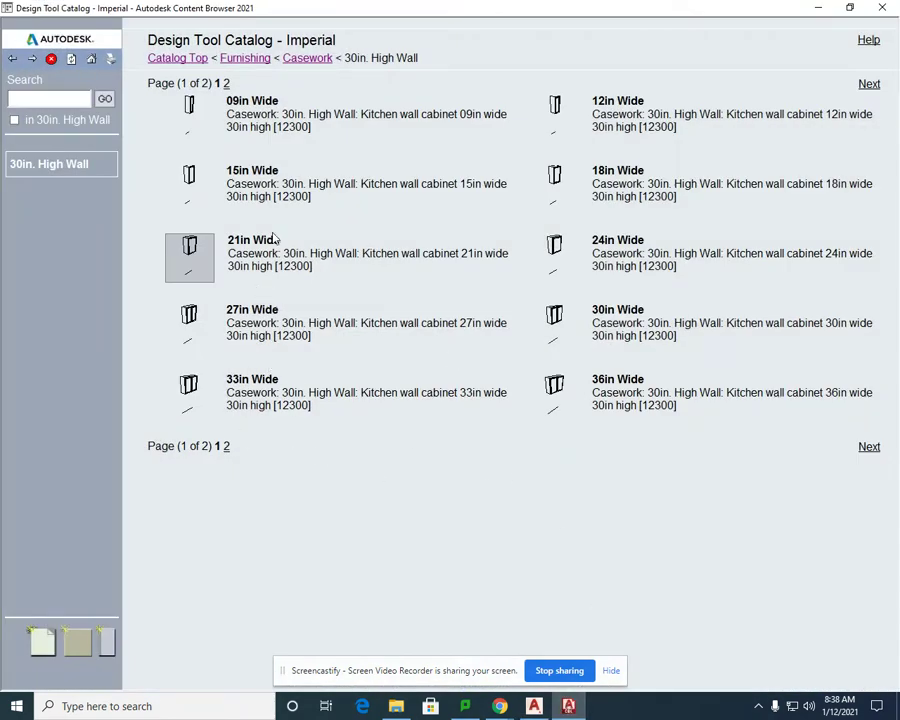
pyautogui.moveTo(555, 115)
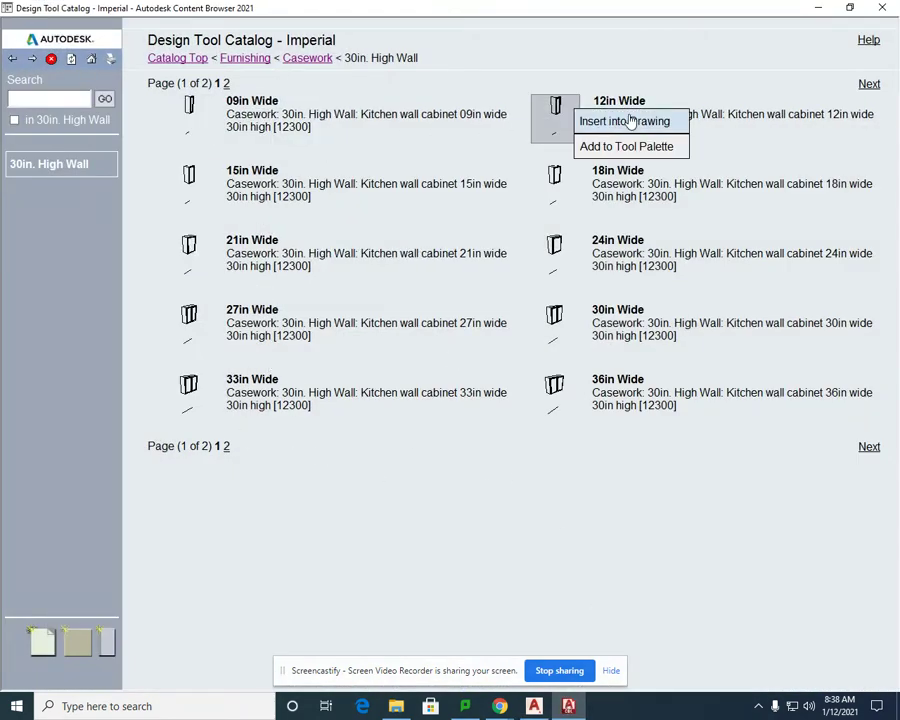
pyautogui.click(620, 122)
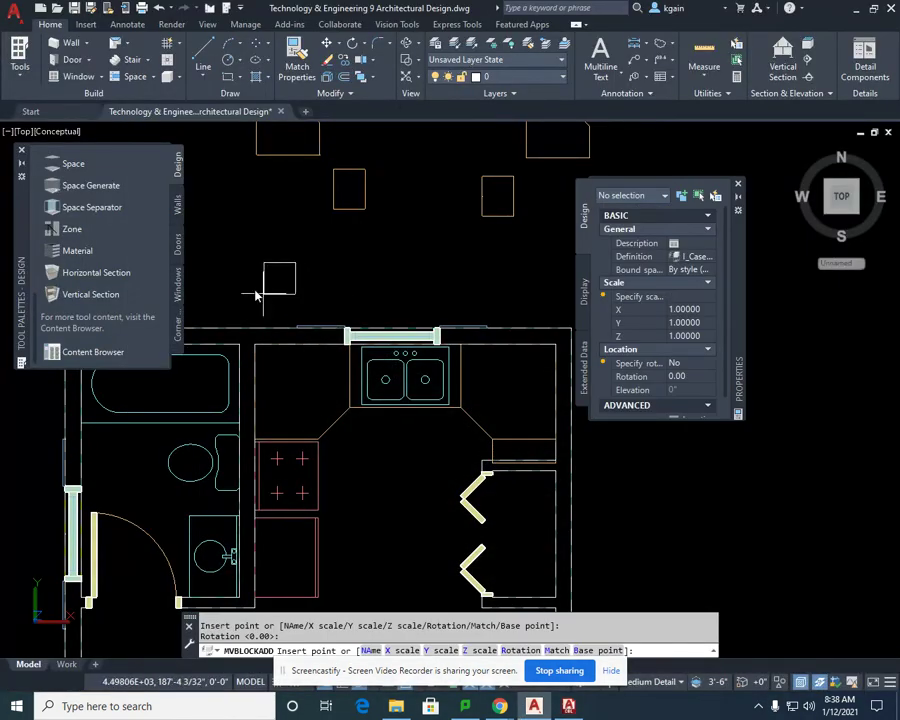
pyautogui.click(260, 289)
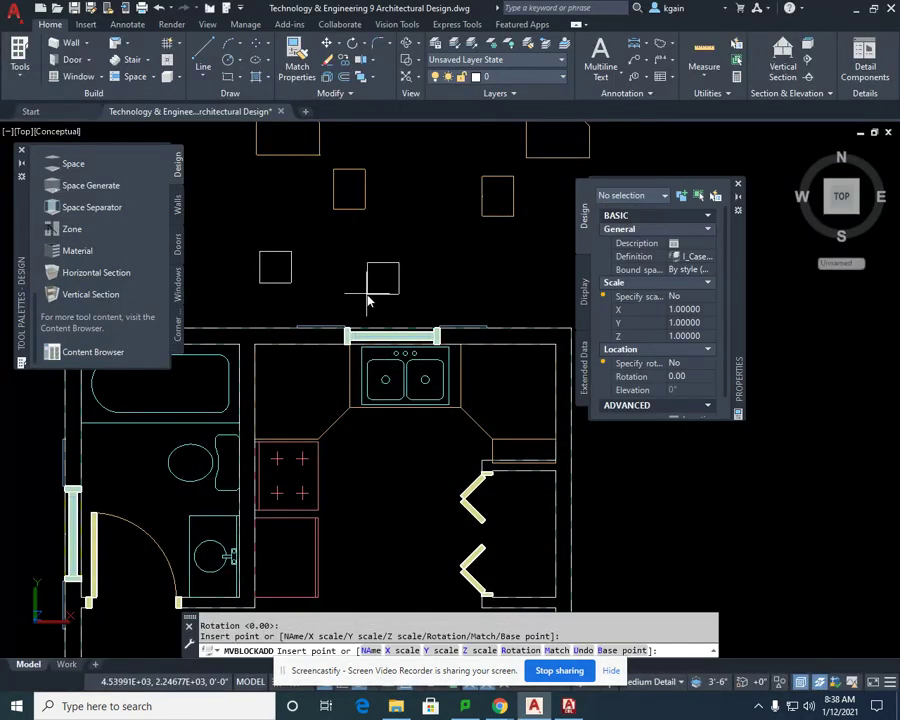
pyautogui.press('Escape')
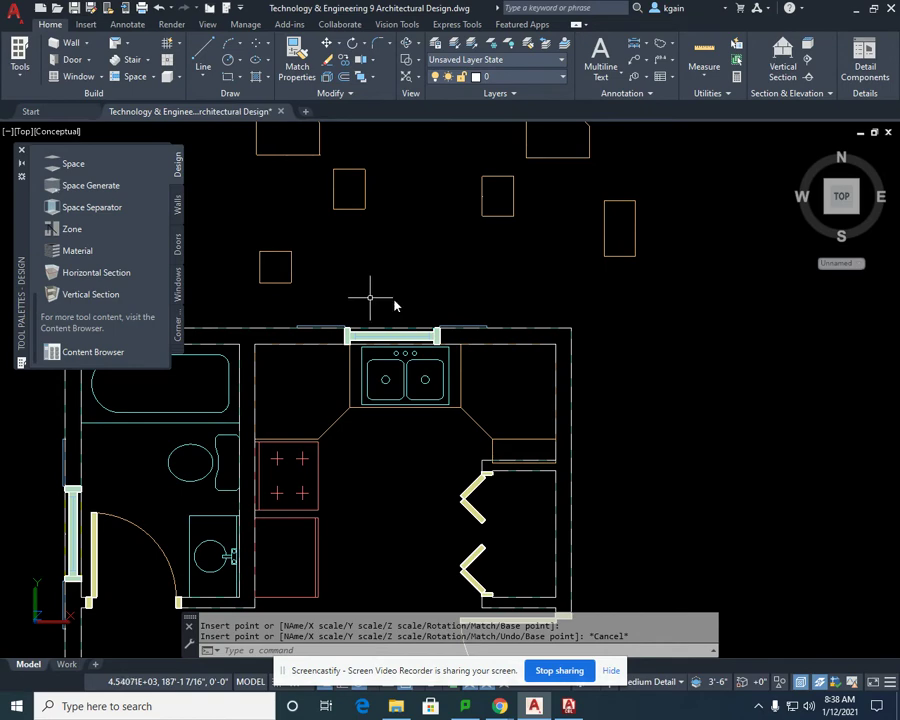
pyautogui.moveTo(392, 304)
pyautogui.mouseDown(button='middle')
pyautogui.moveTo(440, 344)
pyautogui.moveTo(440, 314)
pyautogui.moveTo(429, 335)
pyautogui.mouseUp(button='middle')
pyautogui.press('Escape')
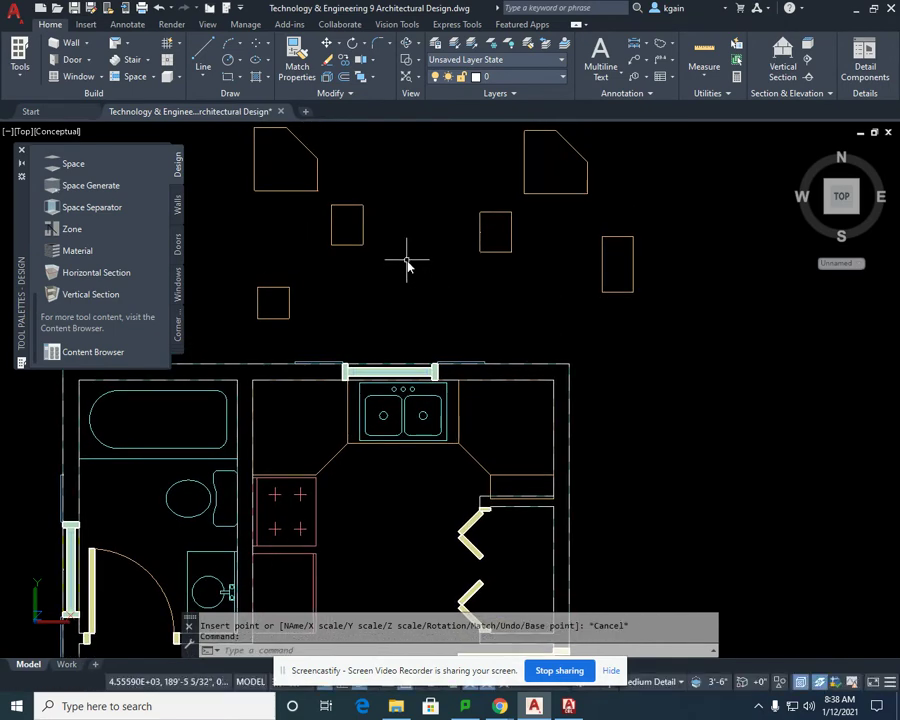
# Rotate the left angled corner cabinet 270 degrees about its lower-left corner.
pyautogui.moveTo(391, 197); pyautogui.dragTo(414, 215, button='middle')
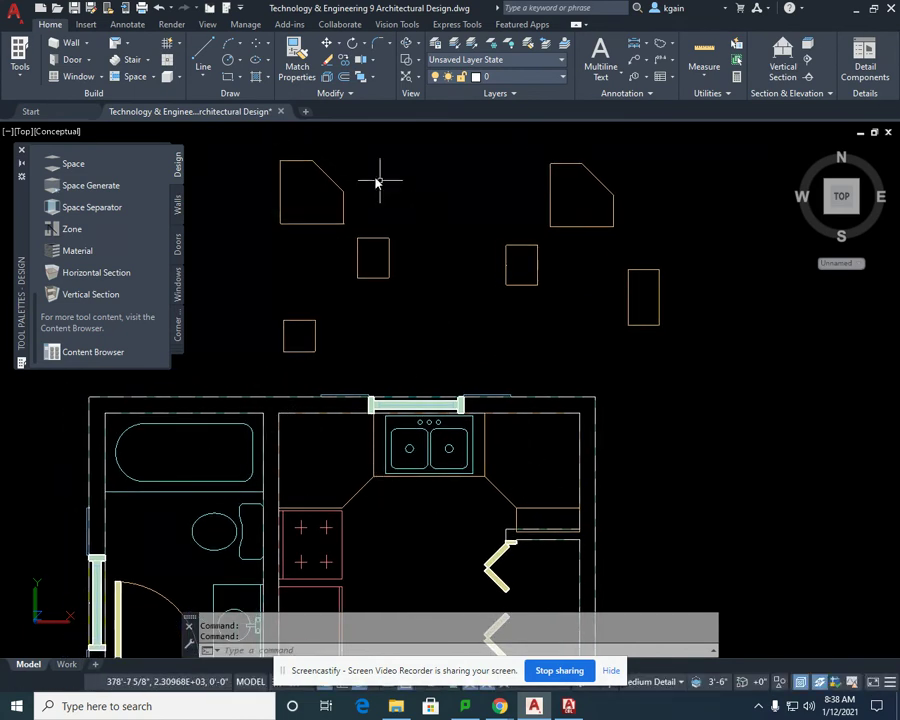
pyautogui.click(352, 43)
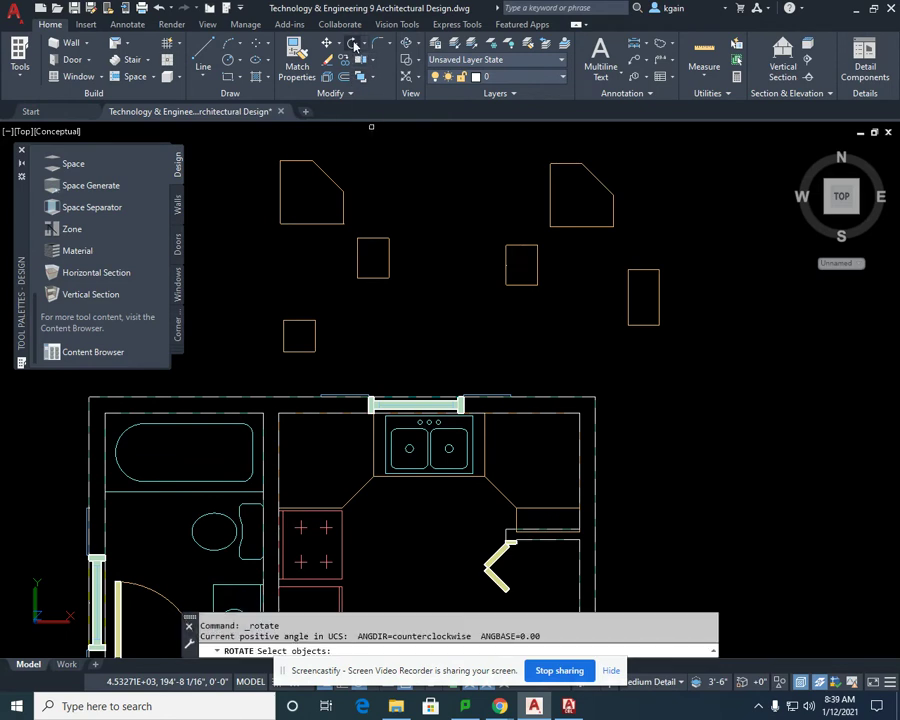
pyautogui.click(334, 181)
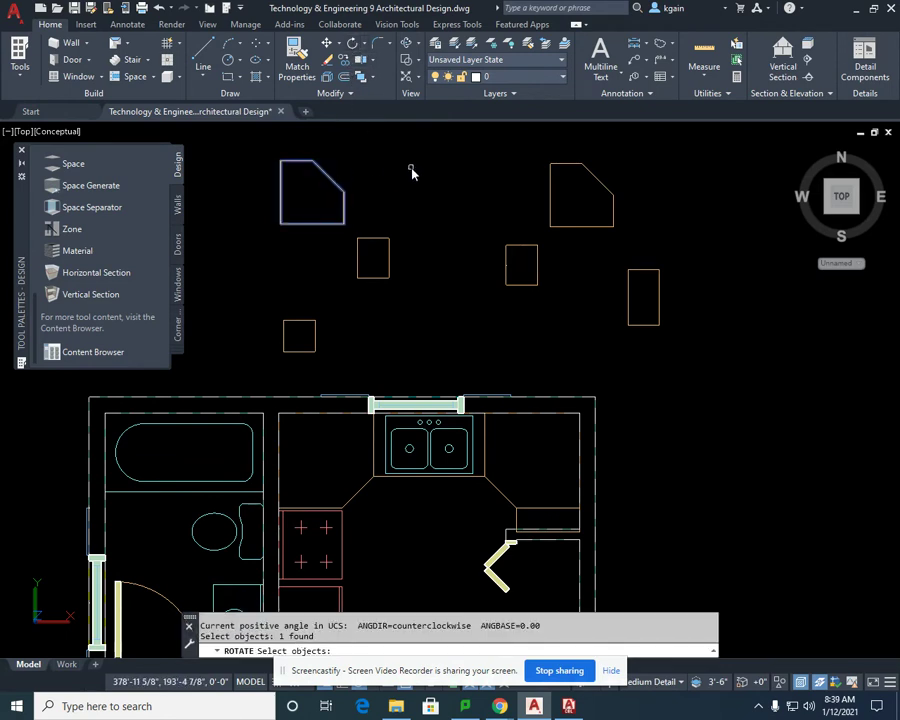
pyautogui.press('Return')
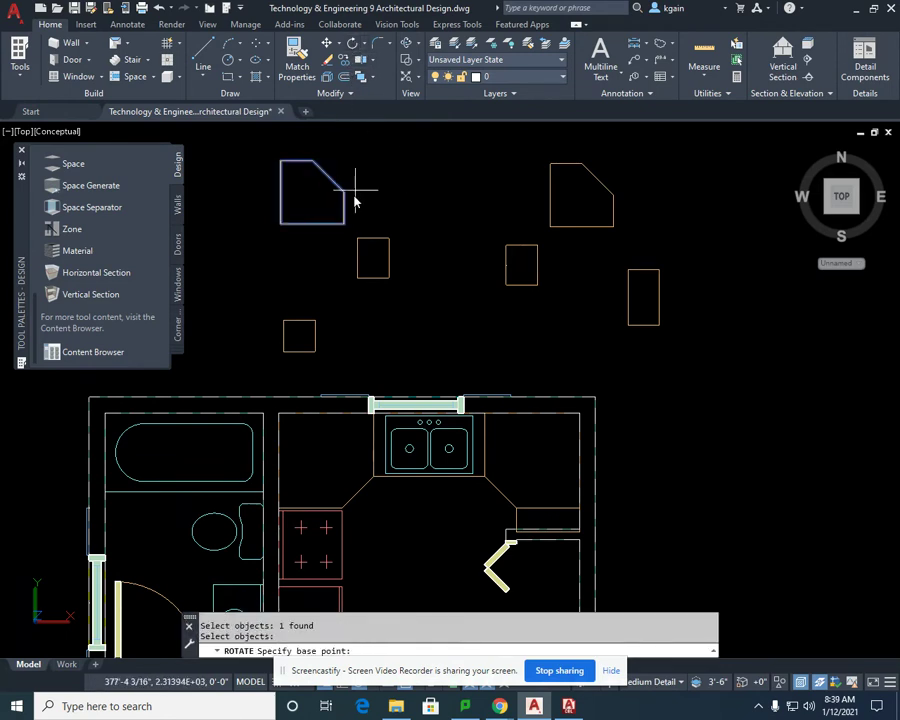
pyautogui.click(282, 225)
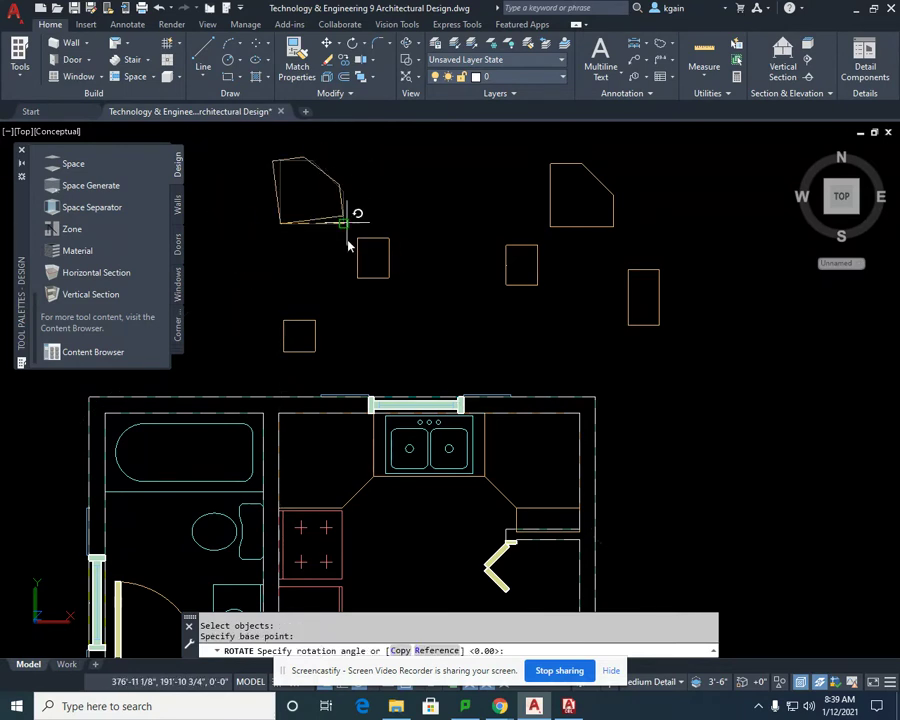
pyautogui.click(288, 293)
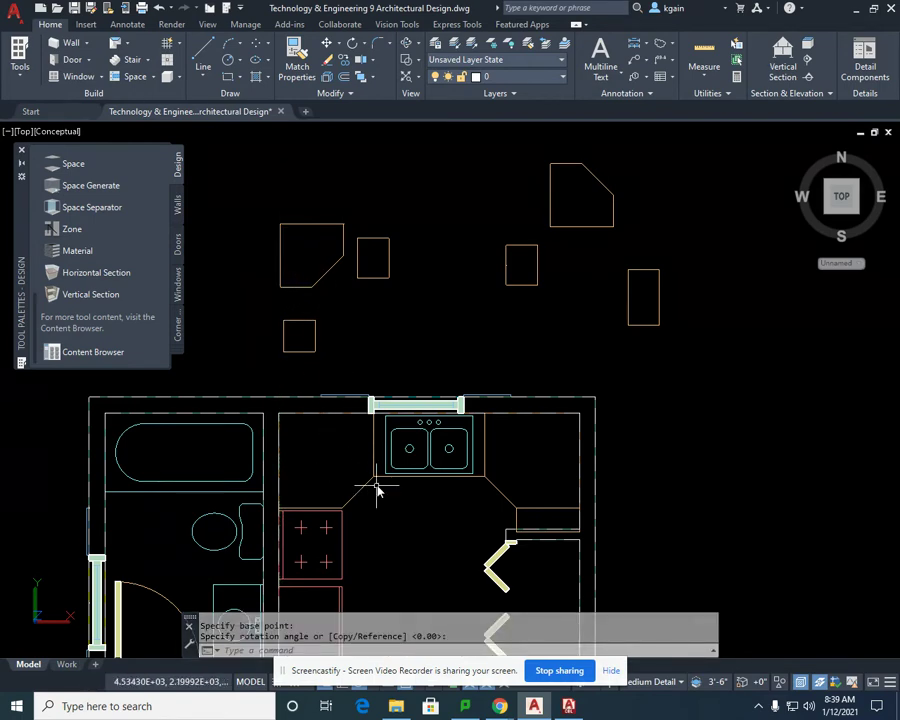
# Rotate the right angled corner cabinet 270 degrees about its corner.
pyautogui.moveTo(434, 424)
pyautogui.mouseDown(button='middle')
pyautogui.moveTo(436, 345)
pyautogui.moveTo(413, 350)
pyautogui.mouseUp(button='middle')
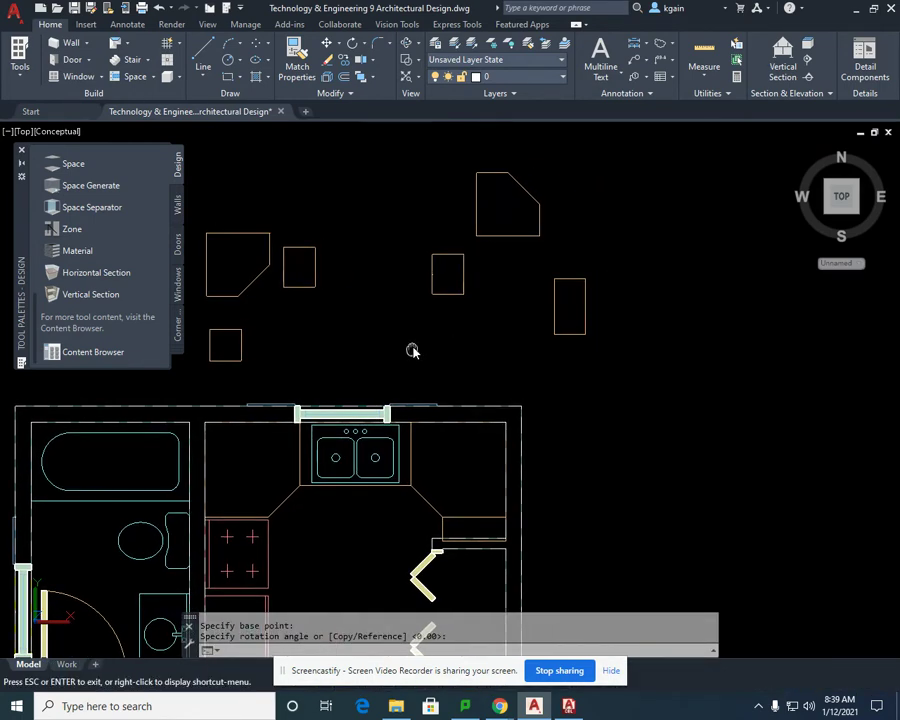
pyautogui.press('Escape')
pyautogui.click(518, 238)
pyautogui.click(515, 235)
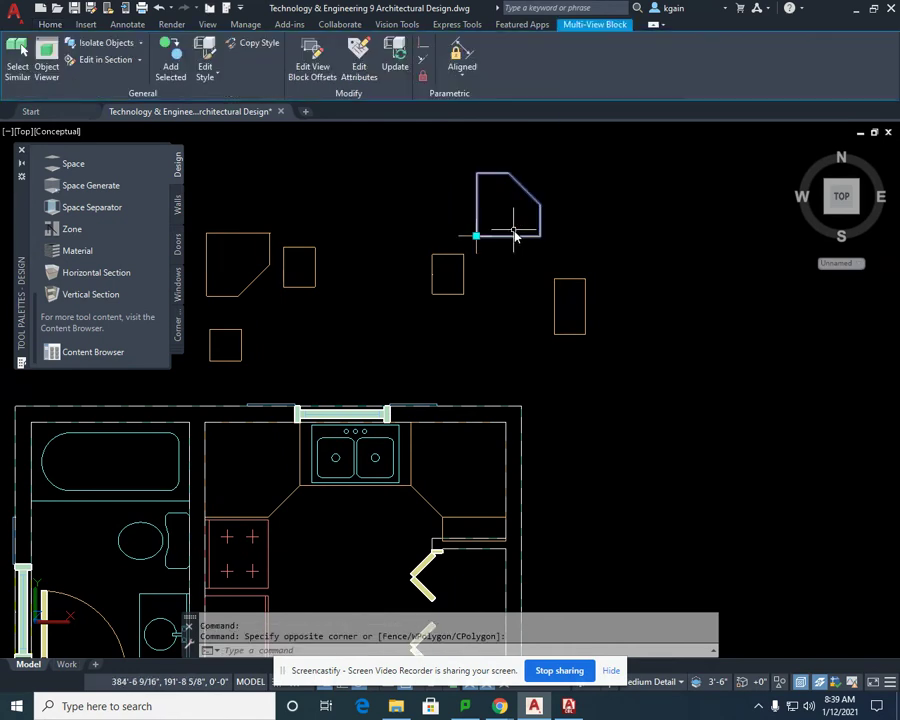
pyautogui.click(64, 25)
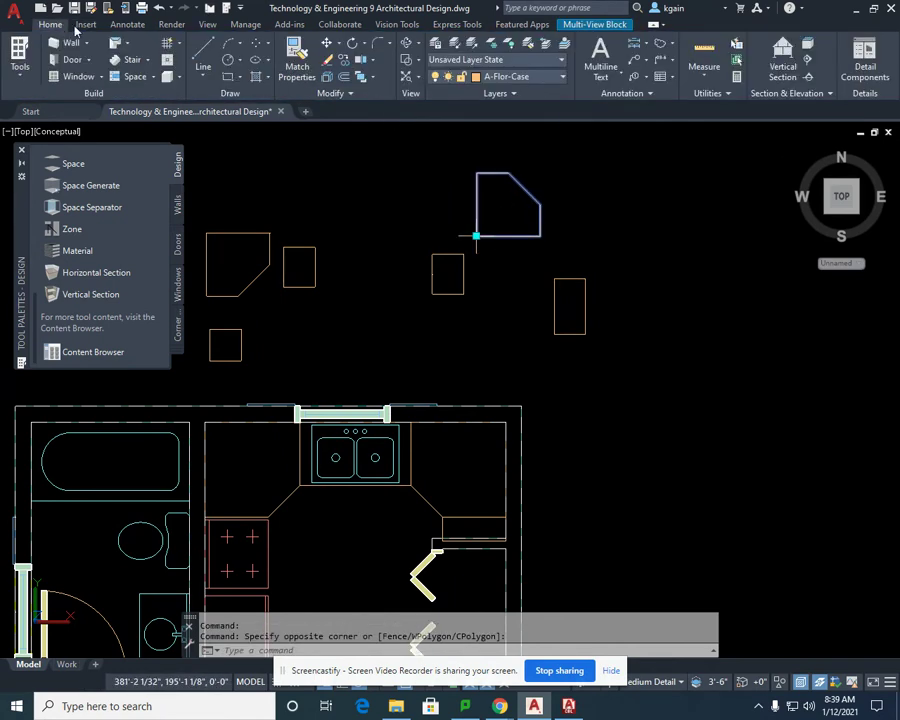
pyautogui.click(352, 44)
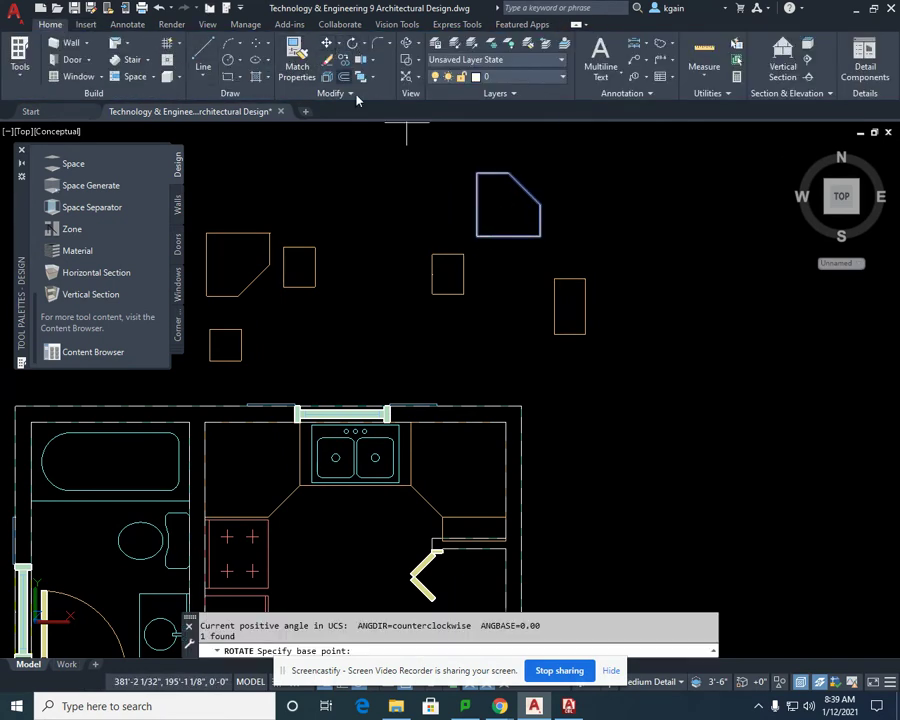
pyautogui.click(477, 237)
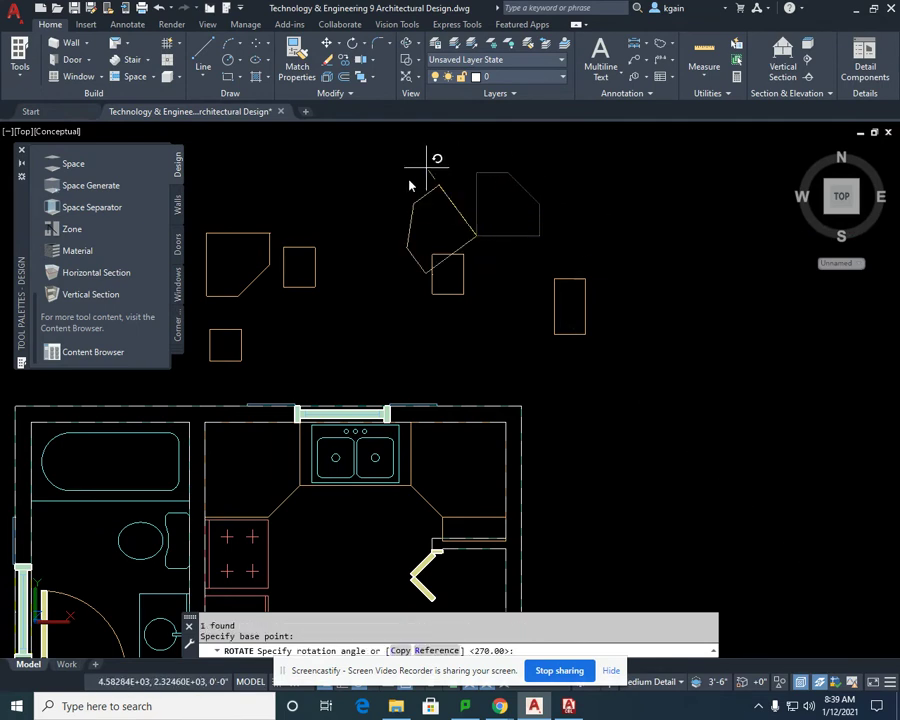
pyautogui.press('Escape')
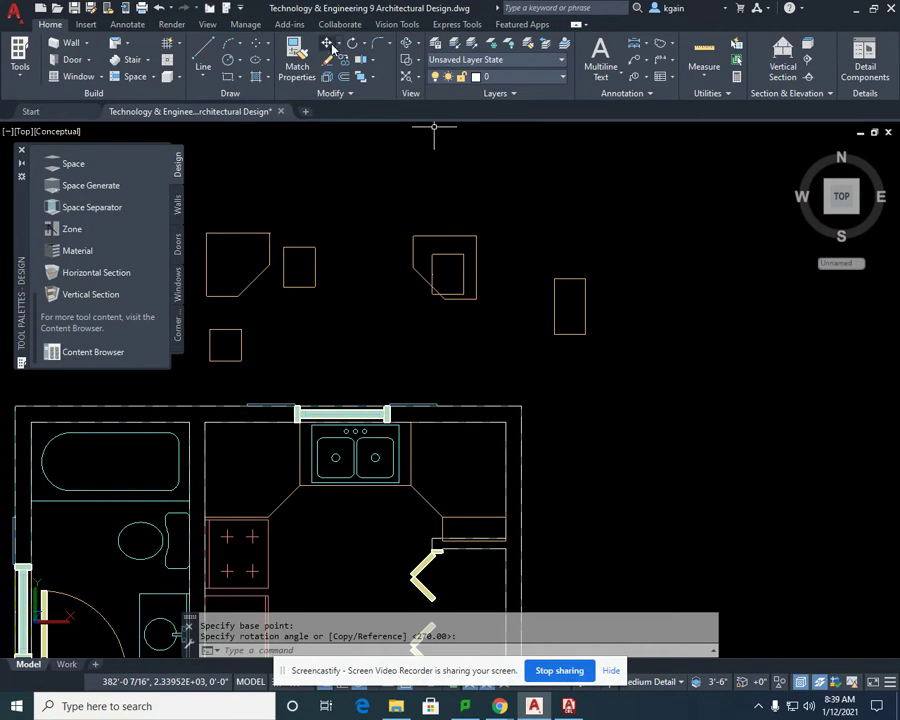
# Move the right corner cabinet by its insertion grip into the kitchen's top-right corner.
pyautogui.click(458, 238)
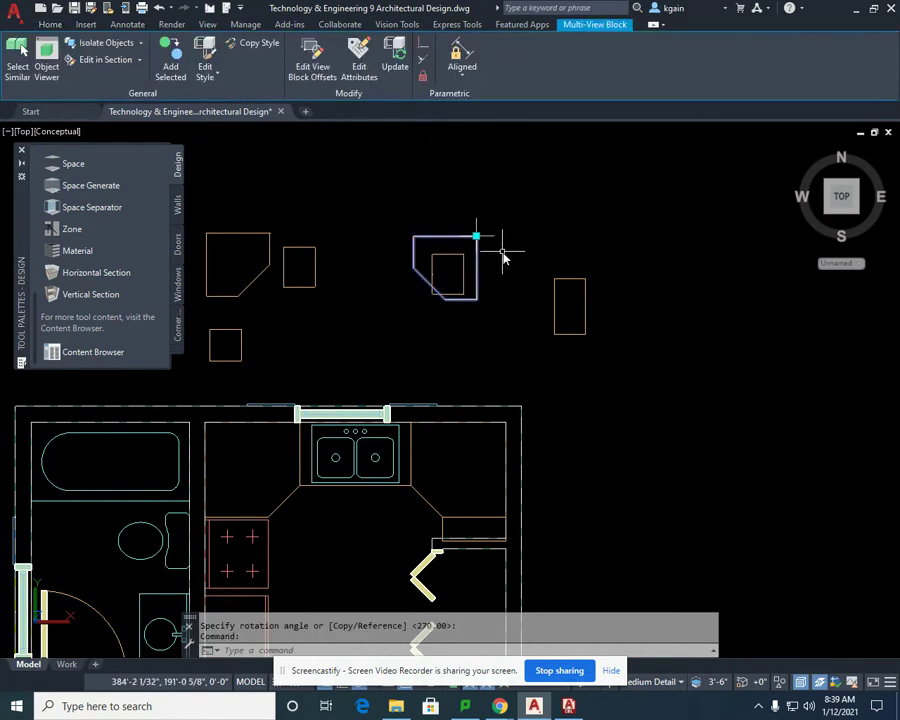
pyautogui.click(477, 237)
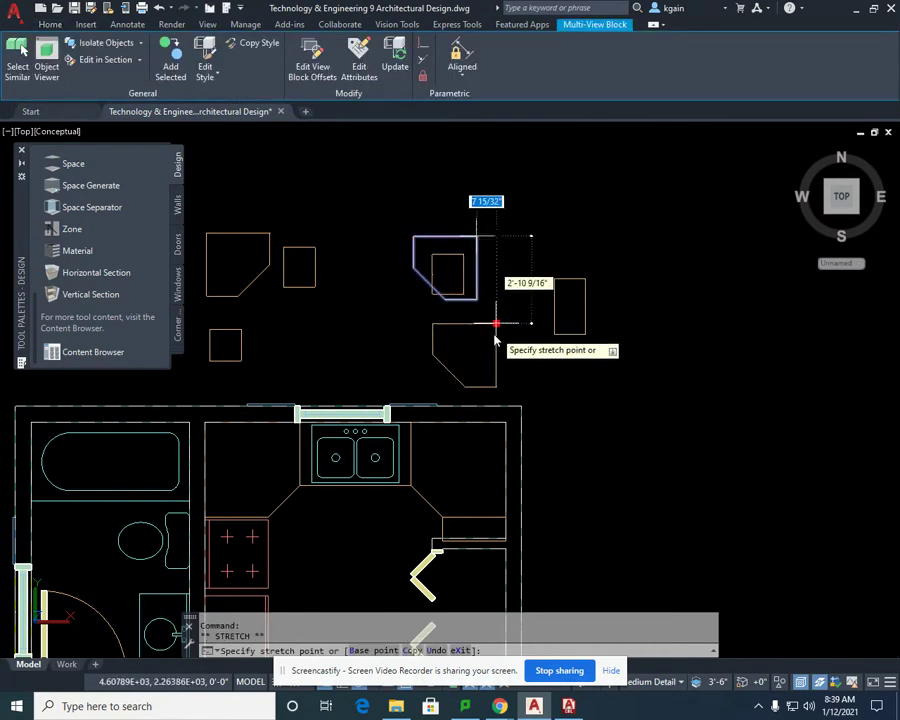
pyautogui.click(502, 418)
pyautogui.moveTo(476, 328); pyautogui.dragTo(559, 298, button='middle')
pyautogui.press('Escape')
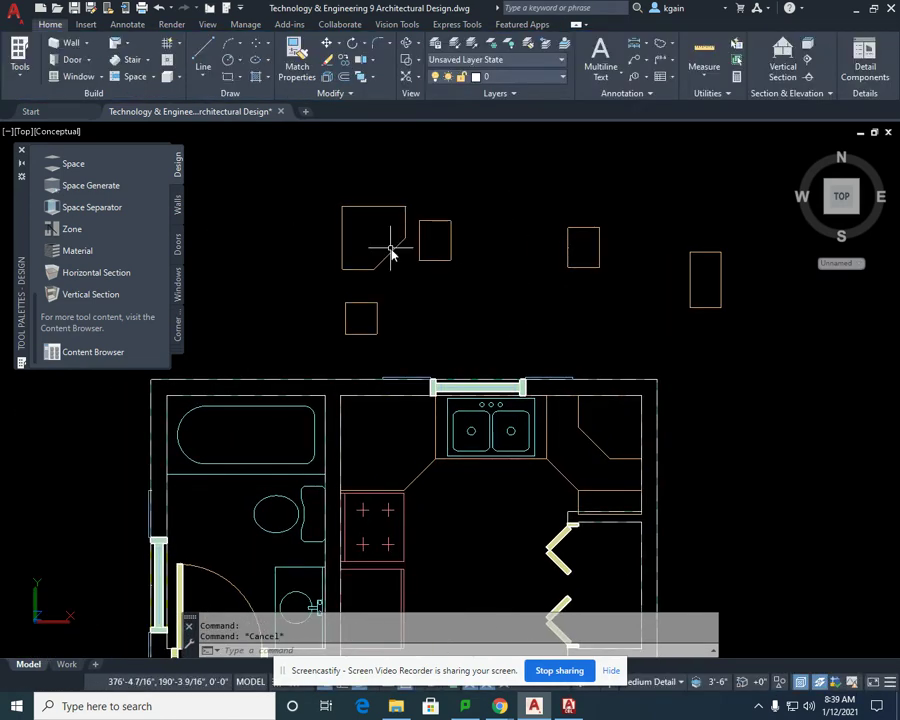
# Move the left corner cabinet into the kitchen's top-left corner and recentre the plan.
pyautogui.click(397, 246)
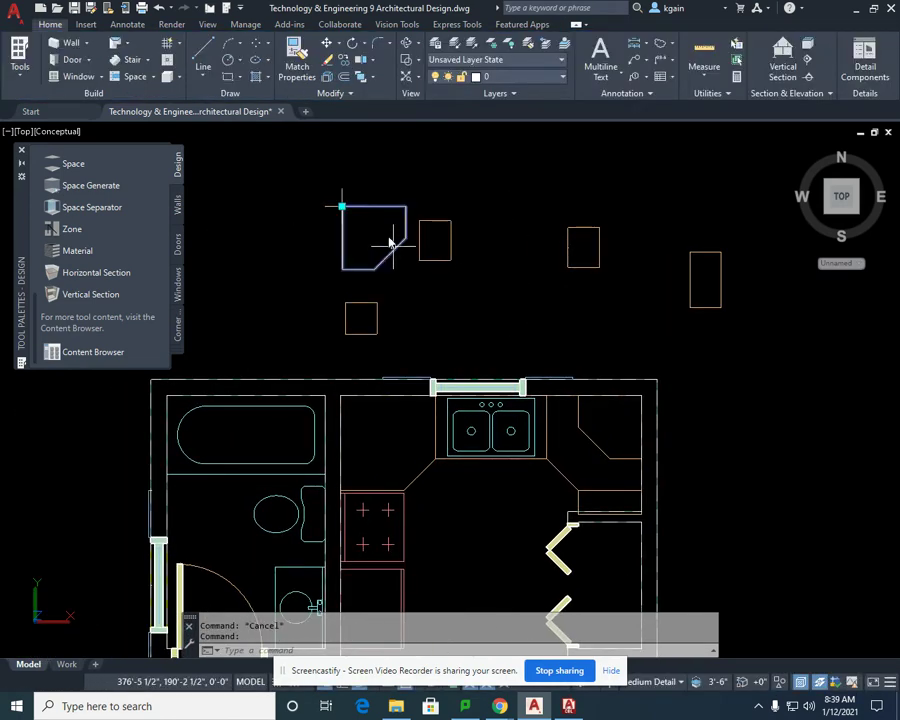
pyautogui.click(342, 208)
pyautogui.scroll(3, 345, 395)
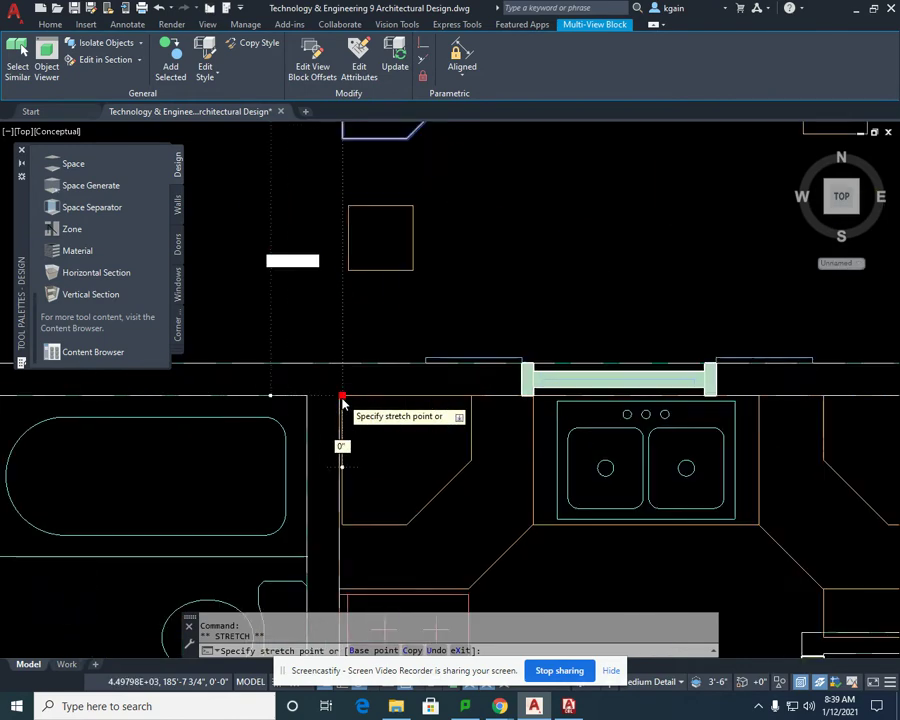
pyautogui.click(342, 397)
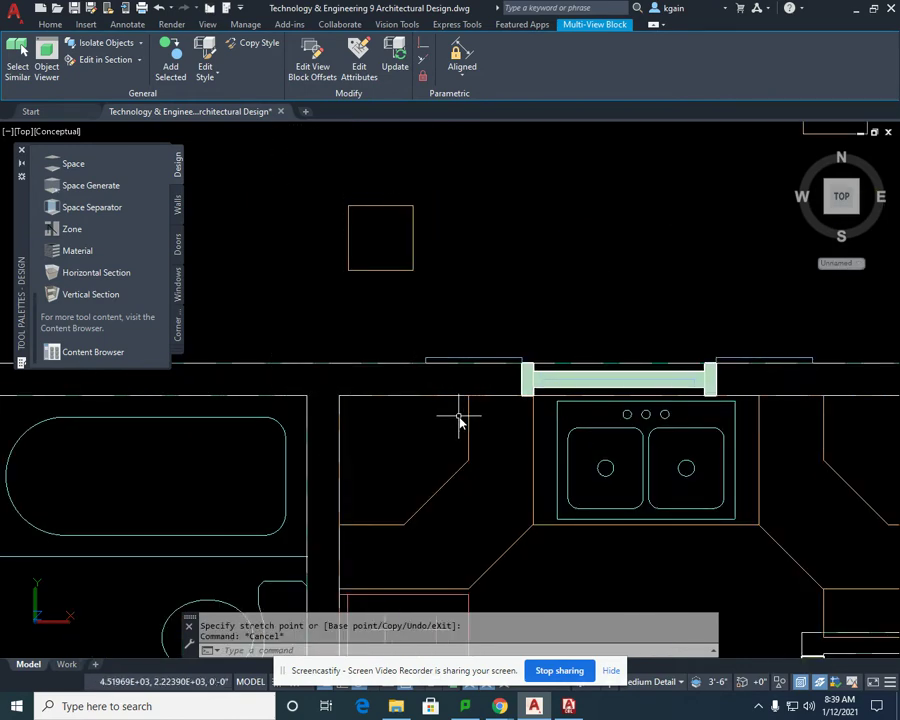
pyautogui.press('Escape')
pyautogui.scroll(-4, 459, 421)
pyautogui.moveTo(528, 436); pyautogui.dragTo(482, 380, button='middle')
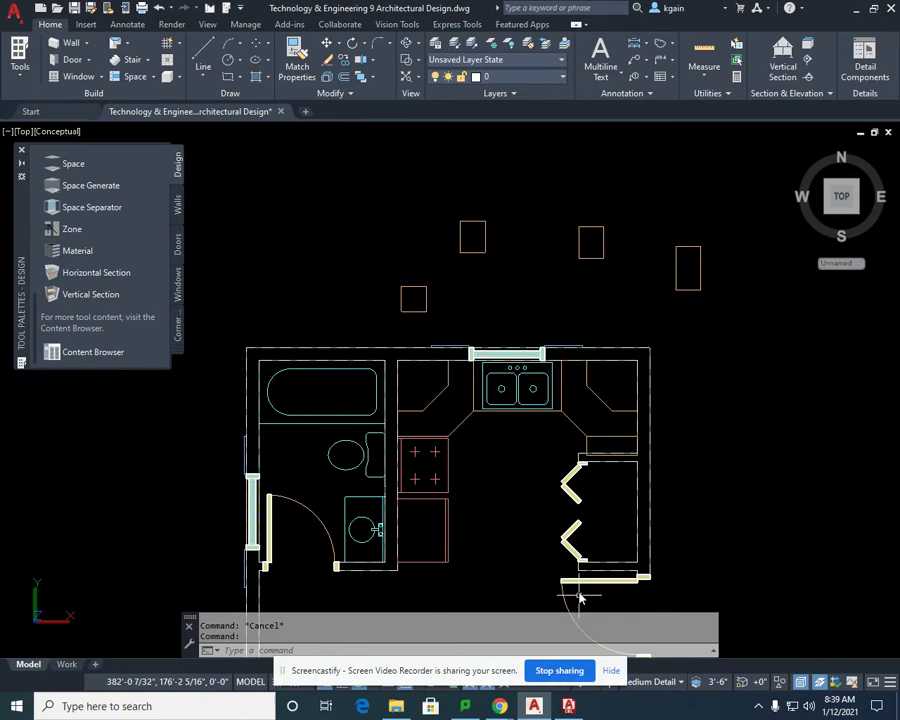
# Bring back the 30in High Wall catalog and check the 15in Wide cabinet's options, then return to the drawing.
pyautogui.hotkey('ctrl', '4')
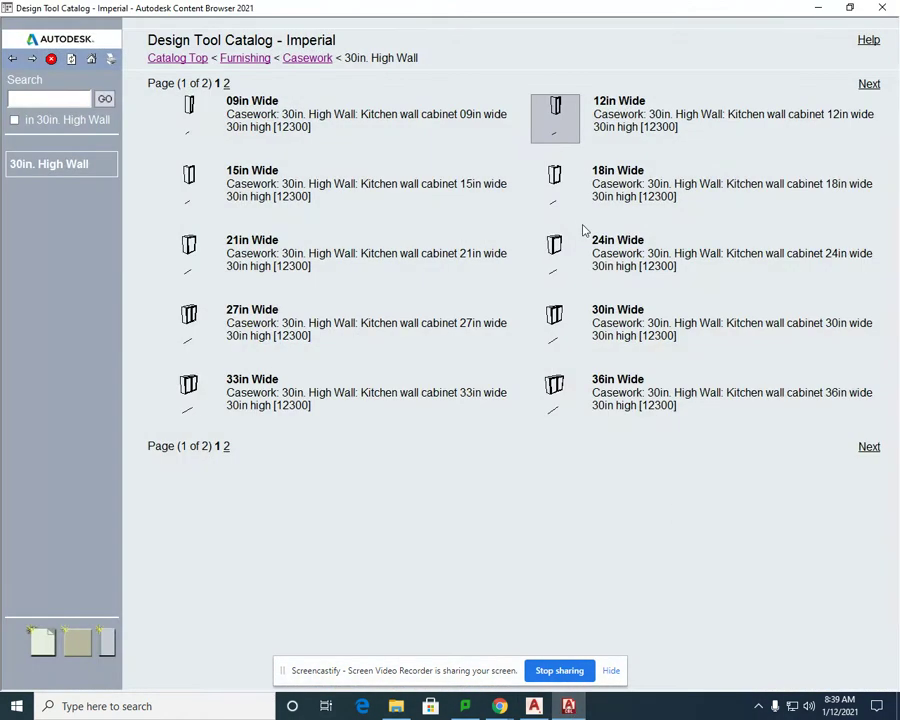
pyautogui.rightClick(556, 200)
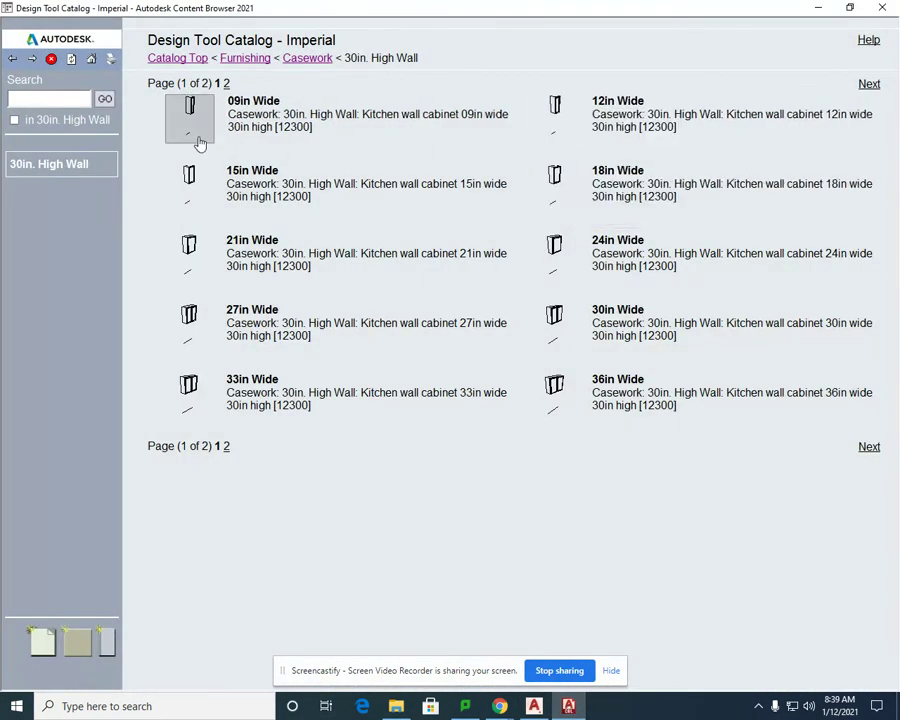
pyautogui.rightClick(187, 210)
pyautogui.click(282, 306)
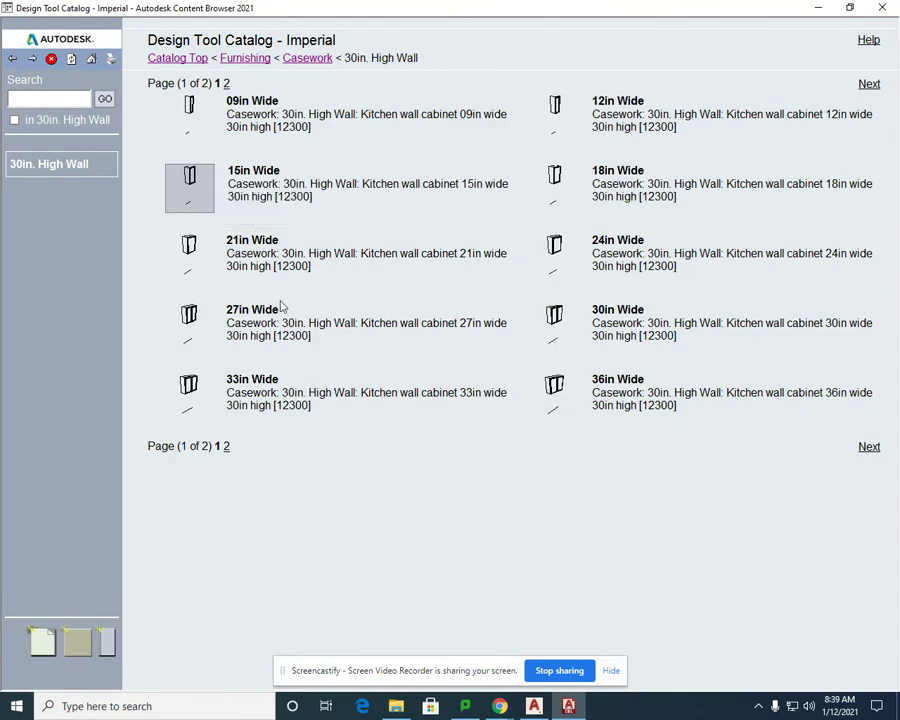
pyautogui.click(534, 706)
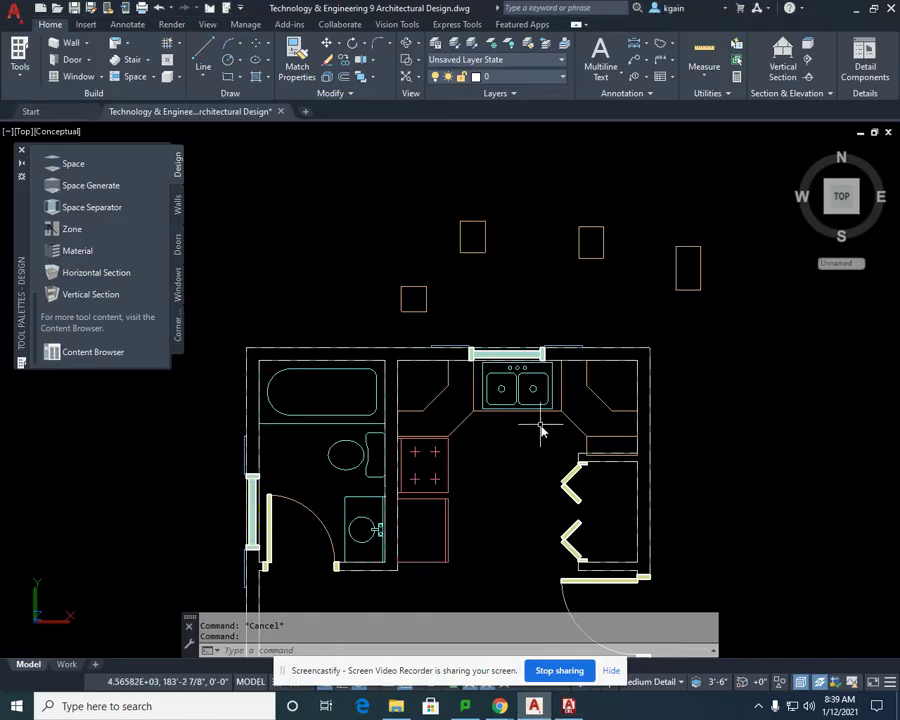
pyautogui.moveTo(542, 427); pyautogui.dragTo(446, 303, button='middle')
pyautogui.scroll(2, 497, 372)
pyautogui.scroll(1, 446, 303)
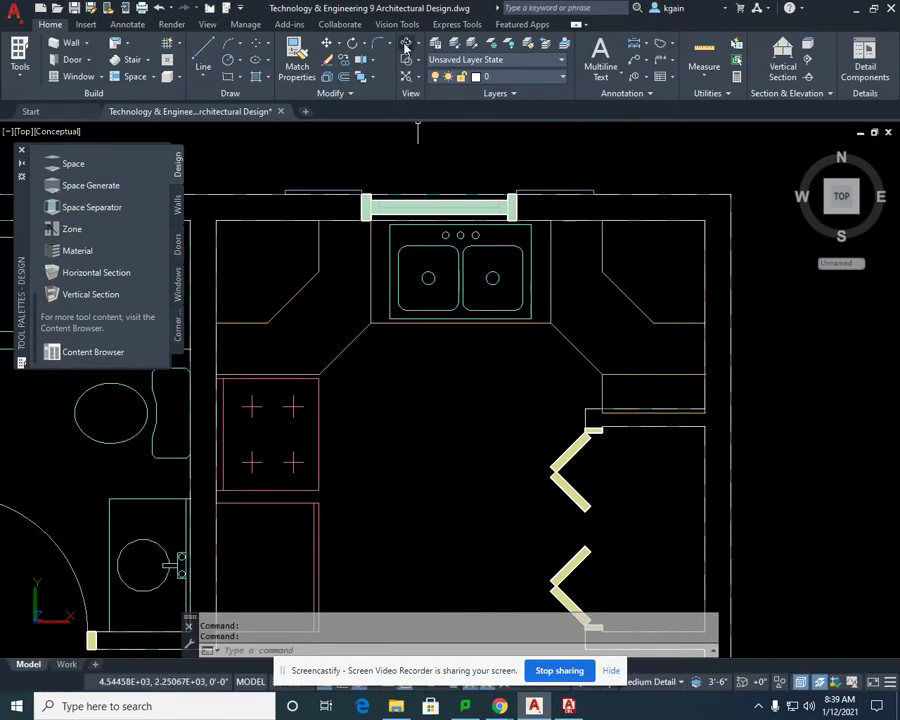
pyautogui.click(417, 45)
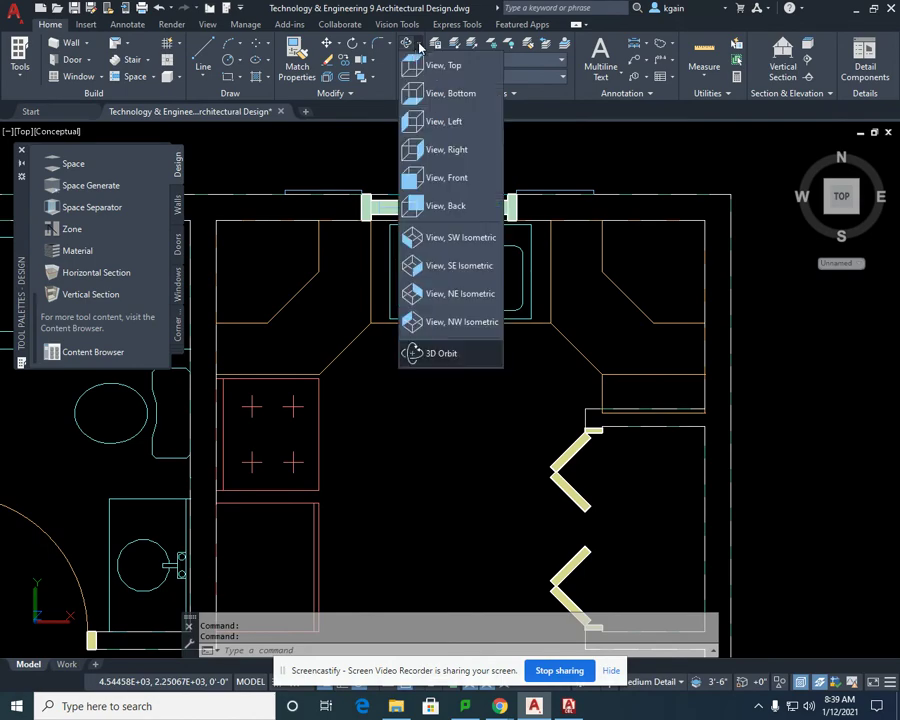
pyautogui.click(432, 353)
pyautogui.moveTo(518, 528)
pyautogui.mouseDown()
pyautogui.moveTo(524, 476)
pyautogui.moveTo(486, 438)
pyautogui.moveTo(500, 420)
pyautogui.moveTo(494, 396)
pyautogui.moveTo(546, 552)
pyautogui.mouseUp()
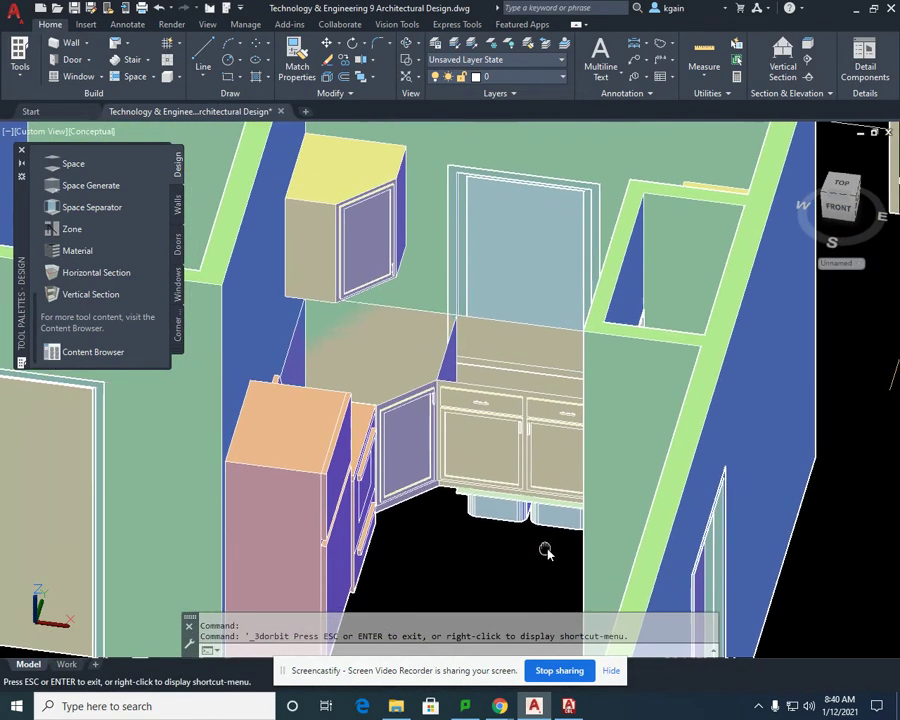
pyautogui.scroll(-5, 550, 548)
pyautogui.press('Escape')
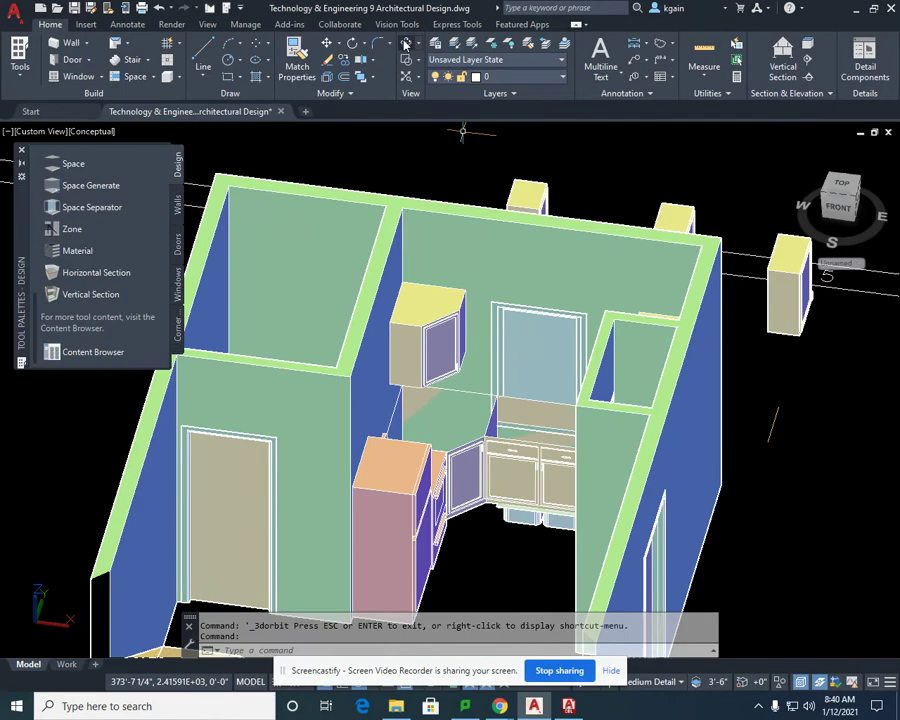
pyautogui.click(406, 44)
pyautogui.moveTo(441, 341); pyautogui.dragTo(517, 373)
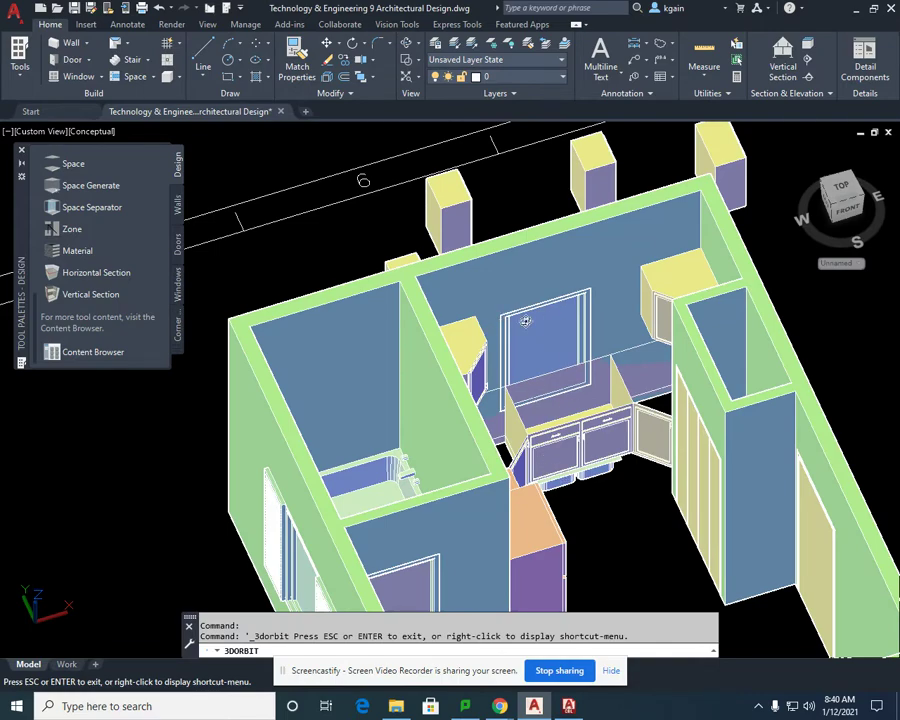
pyautogui.moveTo(604, 371); pyautogui.dragTo(622, 243)
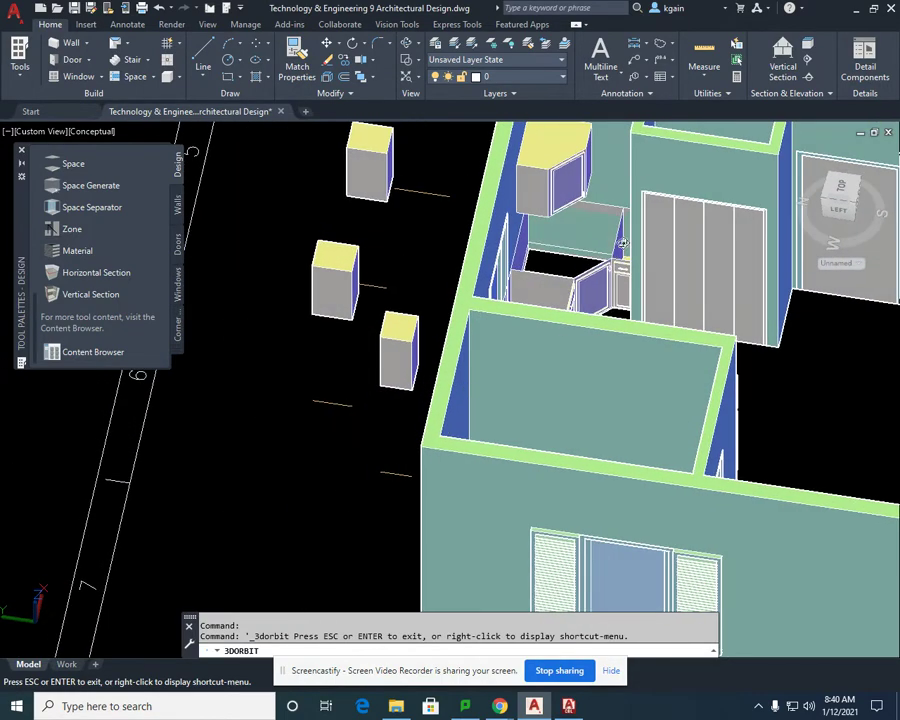
pyautogui.moveTo(651, 300); pyautogui.dragTo(397, 256)
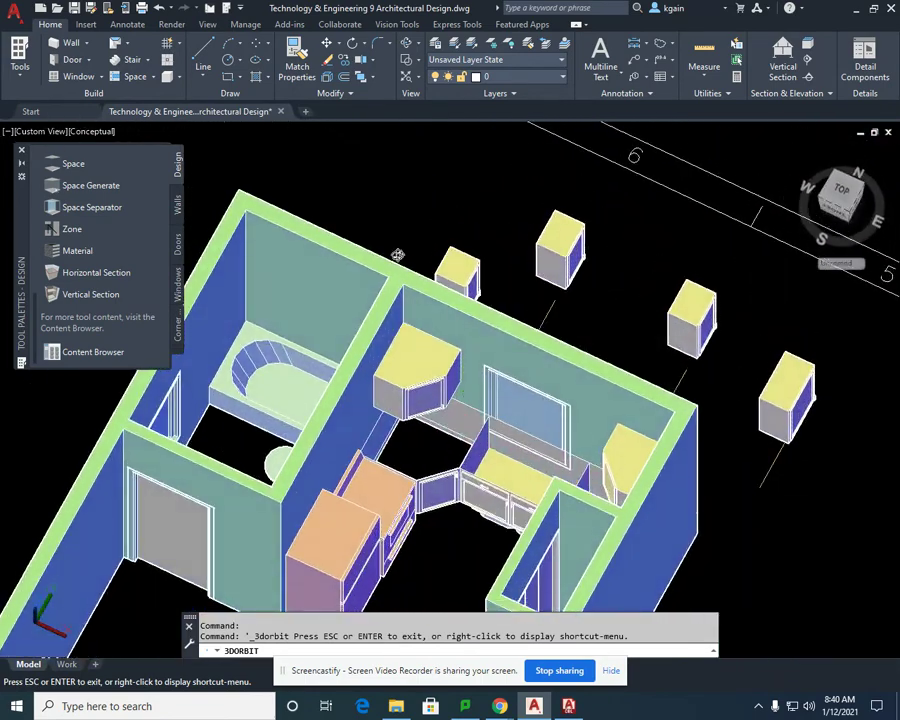
pyautogui.click(420, 47)
pyautogui.click(418, 63)
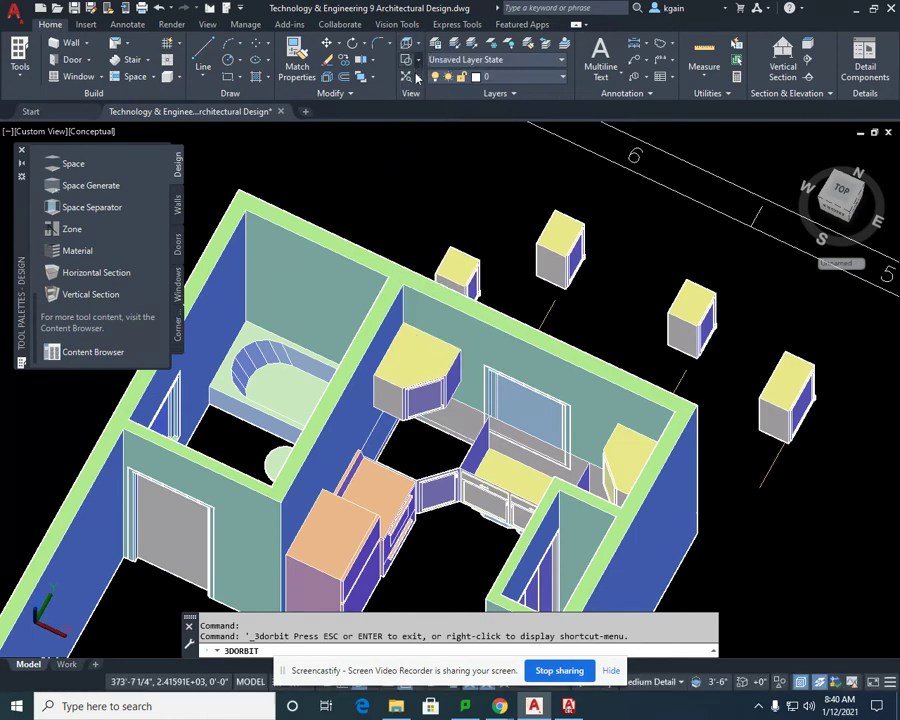
pyautogui.scroll(8, 290, 305)
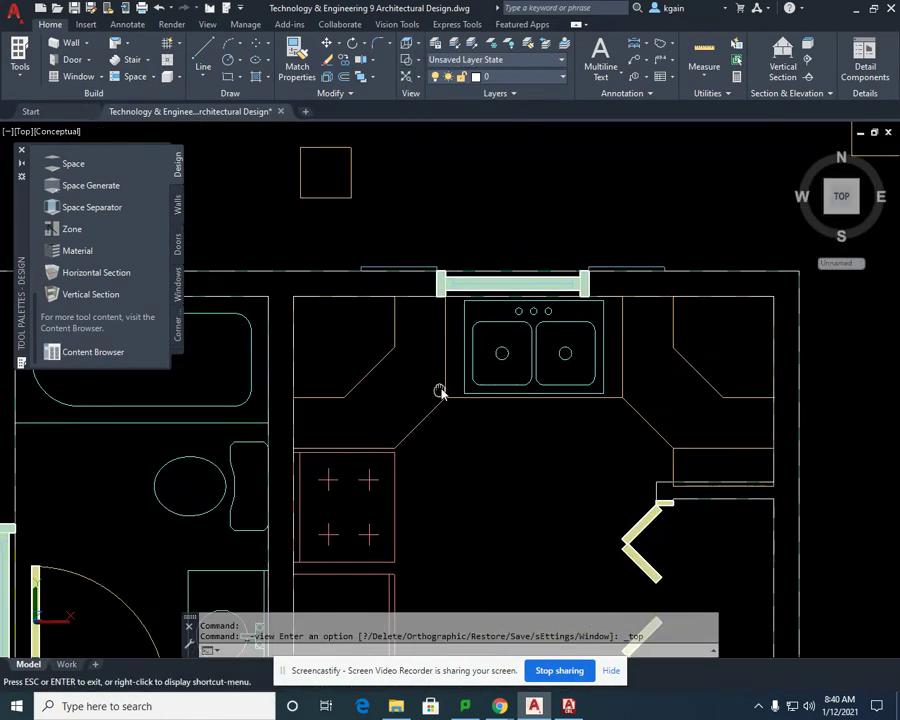
# Rotate the upper-left cabinet block 270° about its lower-left corner.
pyautogui.moveTo(438, 388); pyautogui.dragTo(440, 394, button='middle')
pyautogui.moveTo(502, 241); pyautogui.dragTo(434, 376, button='middle')
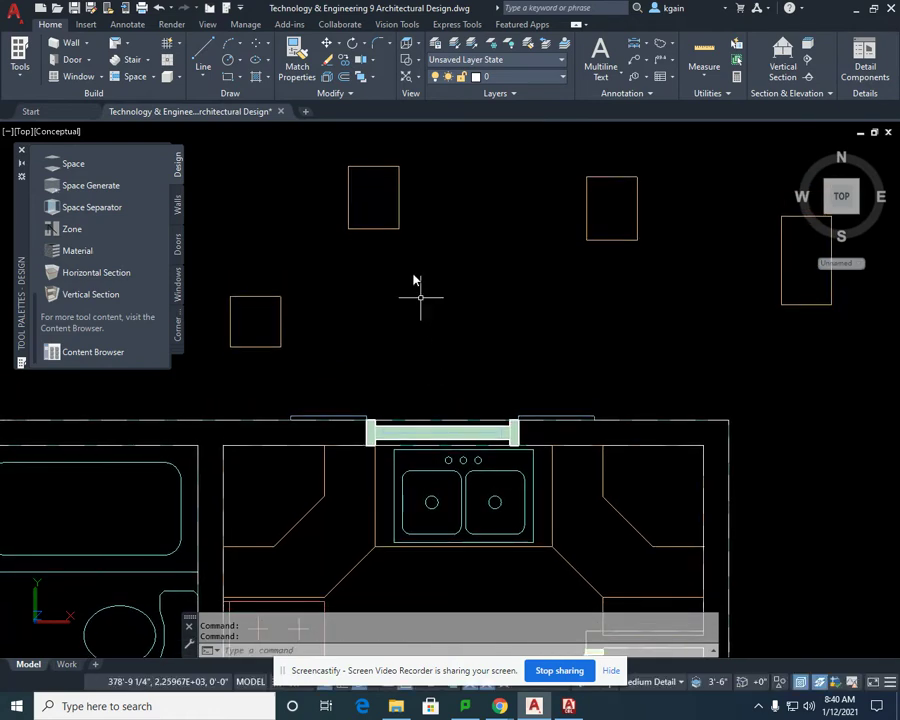
pyautogui.click(390, 230)
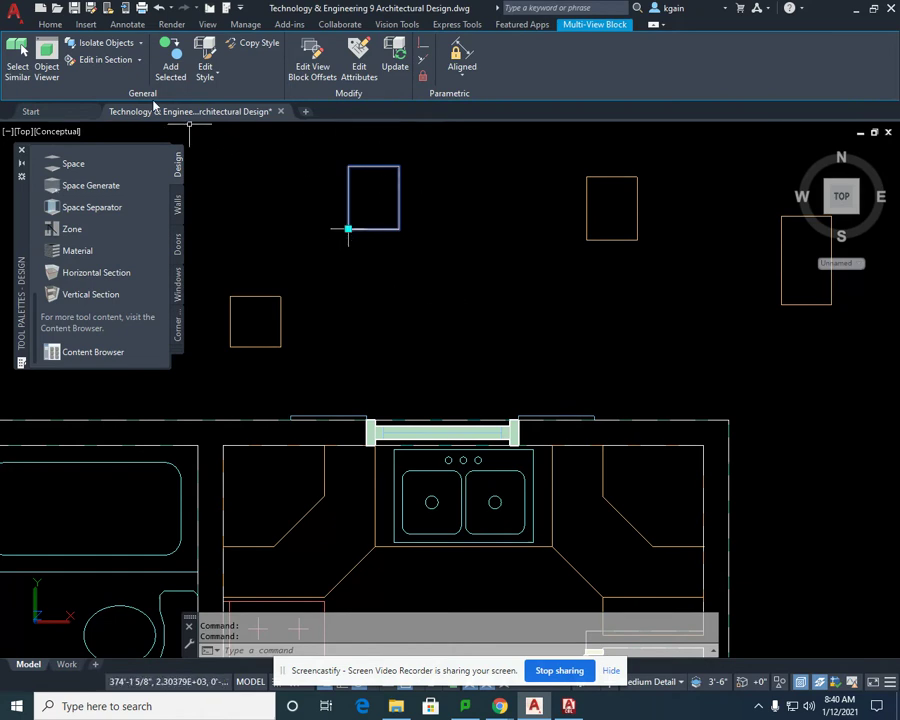
pyautogui.click(55, 25)
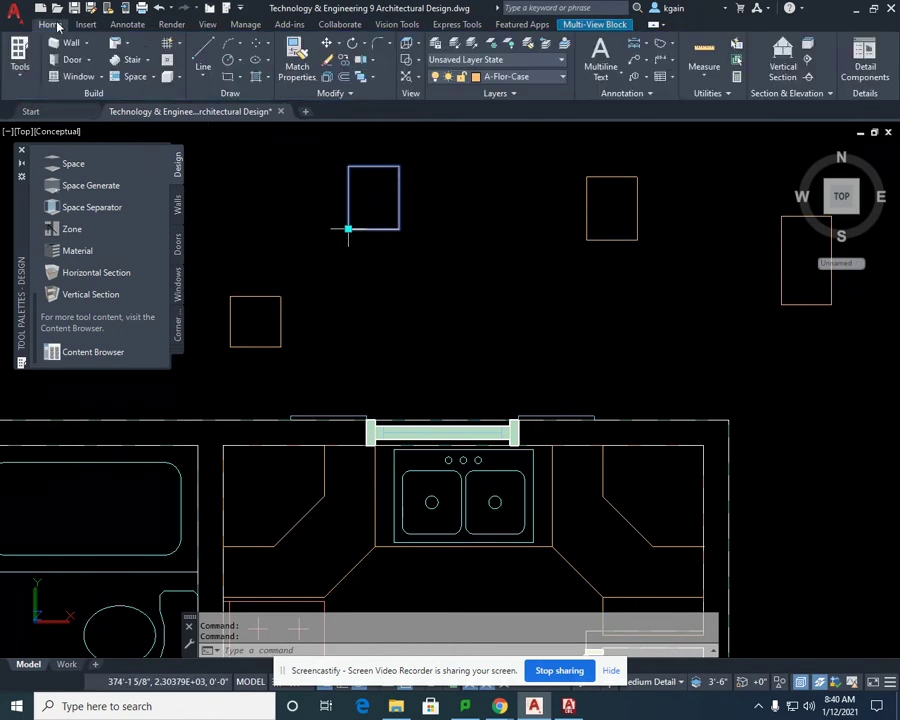
pyautogui.click(351, 46)
pyautogui.click(348, 229)
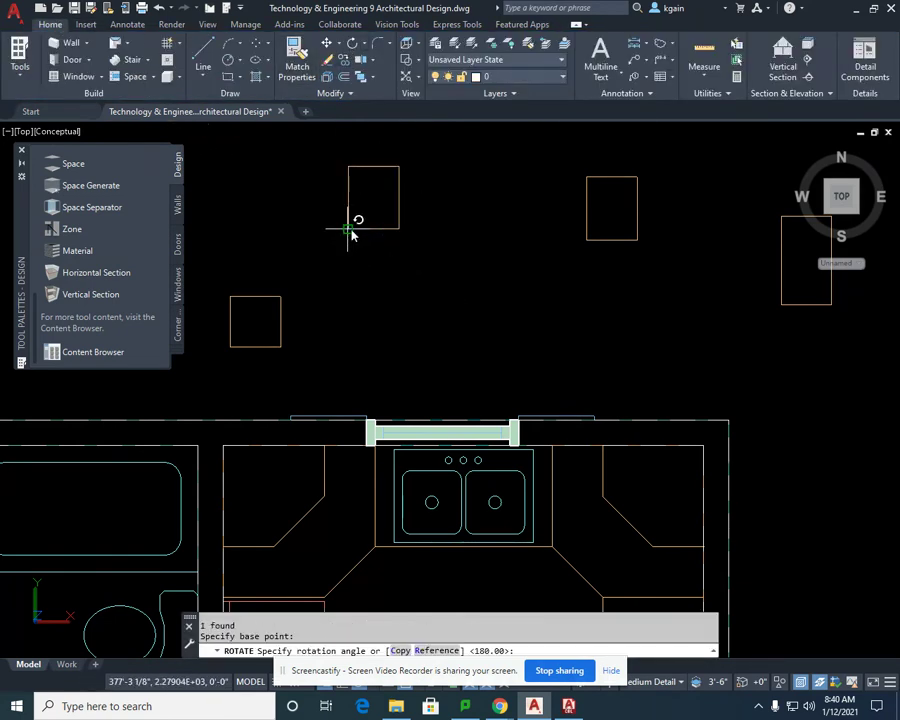
pyautogui.click(357, 310)
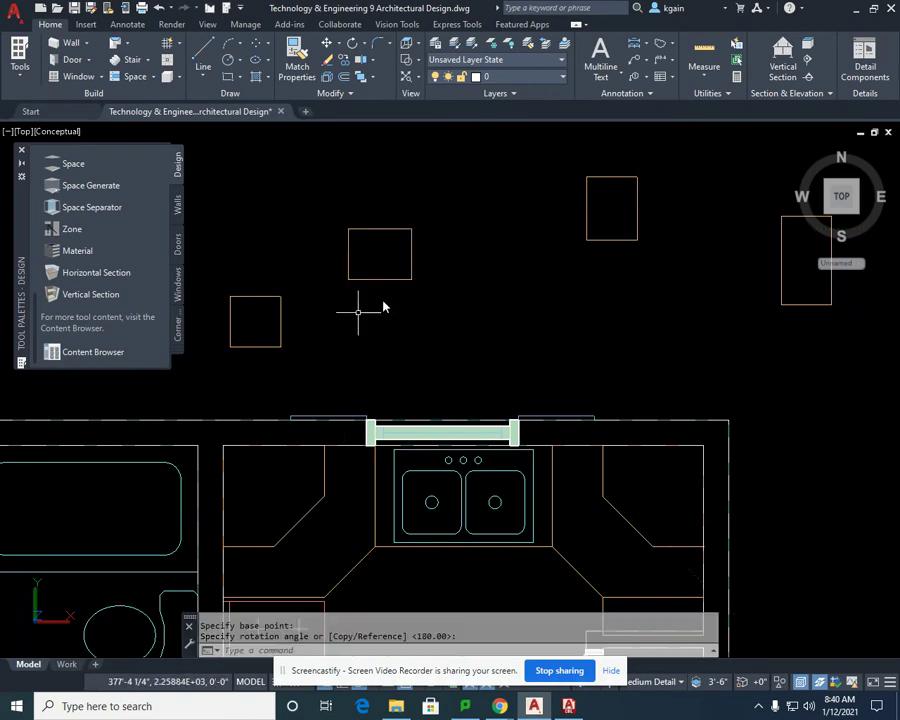
pyautogui.scroll(-3, 440, 327)
# Tilt the kitchen plan into a 3D view with 3D Orbit, then exit orbiting.
pyautogui.moveTo(440, 327); pyautogui.dragTo(380, 268, button='middle')
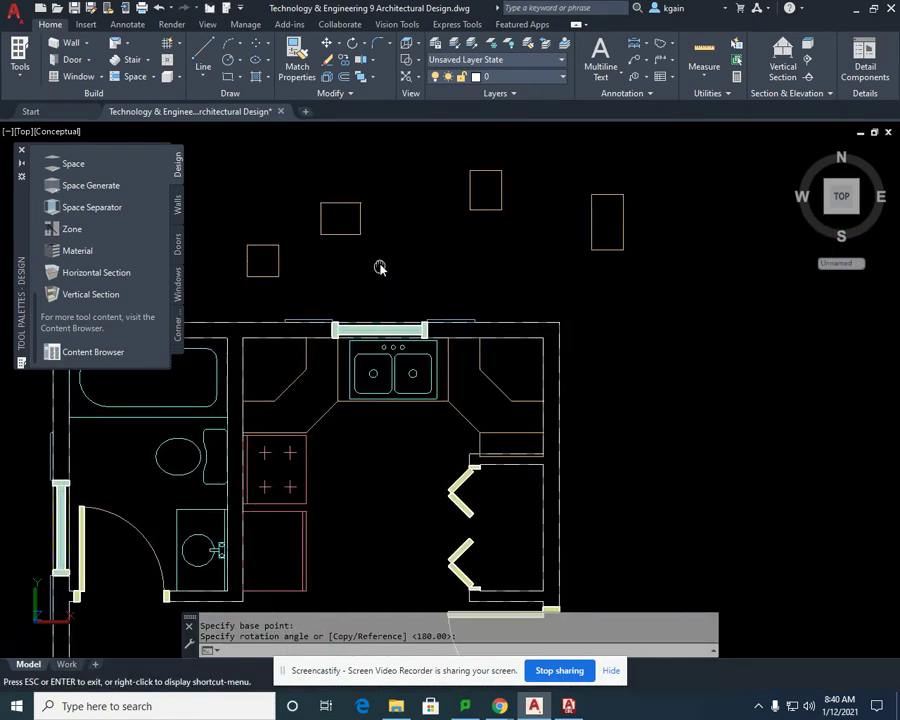
pyautogui.press('Escape')
pyautogui.click(420, 47)
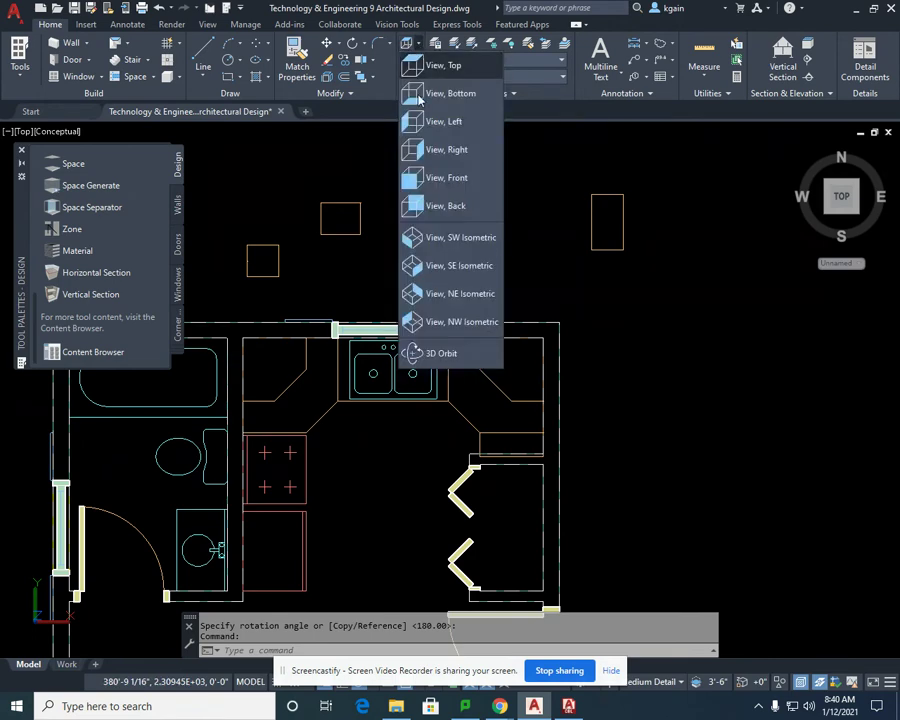
pyautogui.click(438, 350)
pyautogui.moveTo(438, 346); pyautogui.dragTo(381, 258)
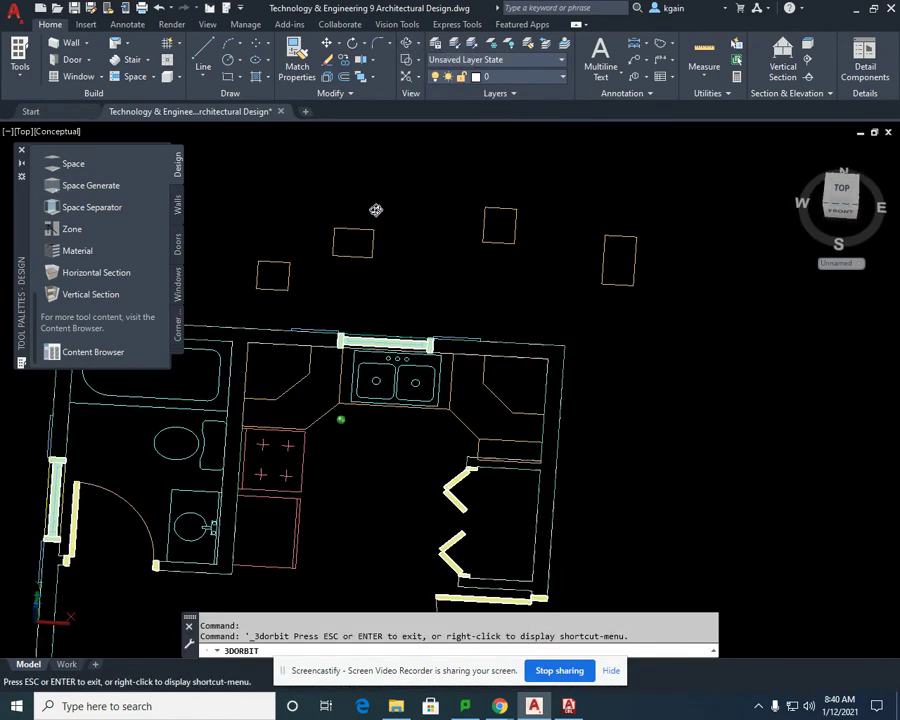
pyautogui.rightClick(376, 210)
pyautogui.click(400, 222)
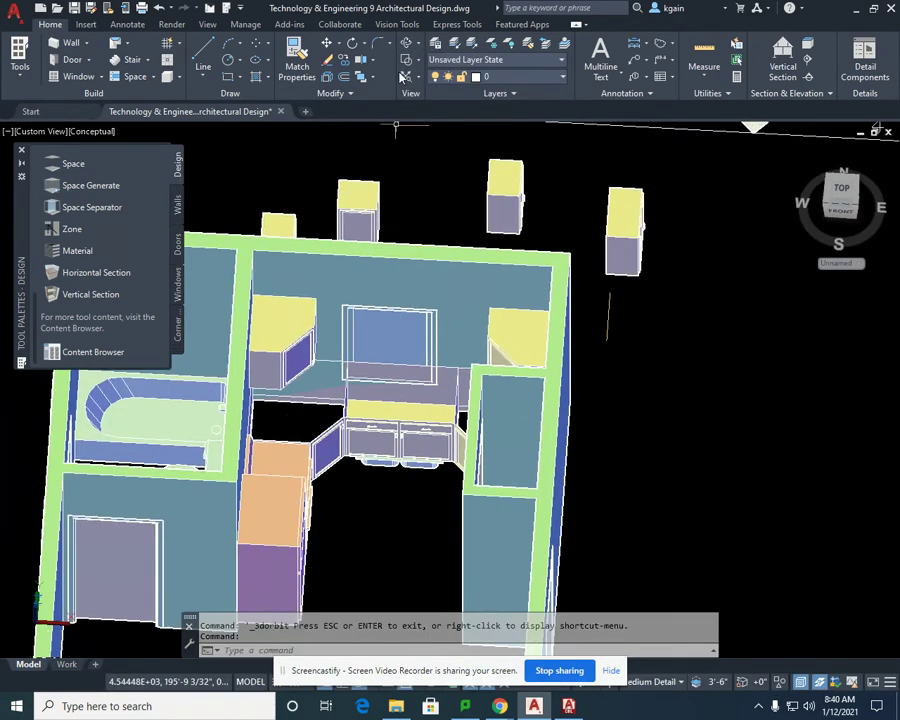
# Orbit the model to oblique views of the cabinets, then return to Top view.
pyautogui.click(405, 47)
pyautogui.moveTo(395, 195); pyautogui.dragTo(389, 212)
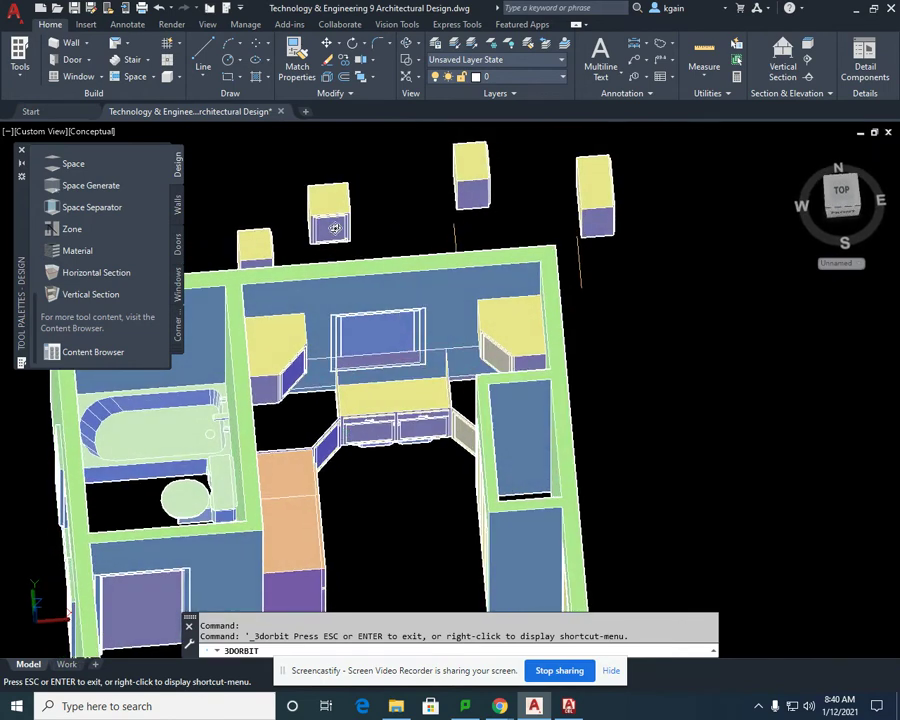
pyautogui.moveTo(331, 229); pyautogui.dragTo(551, 272)
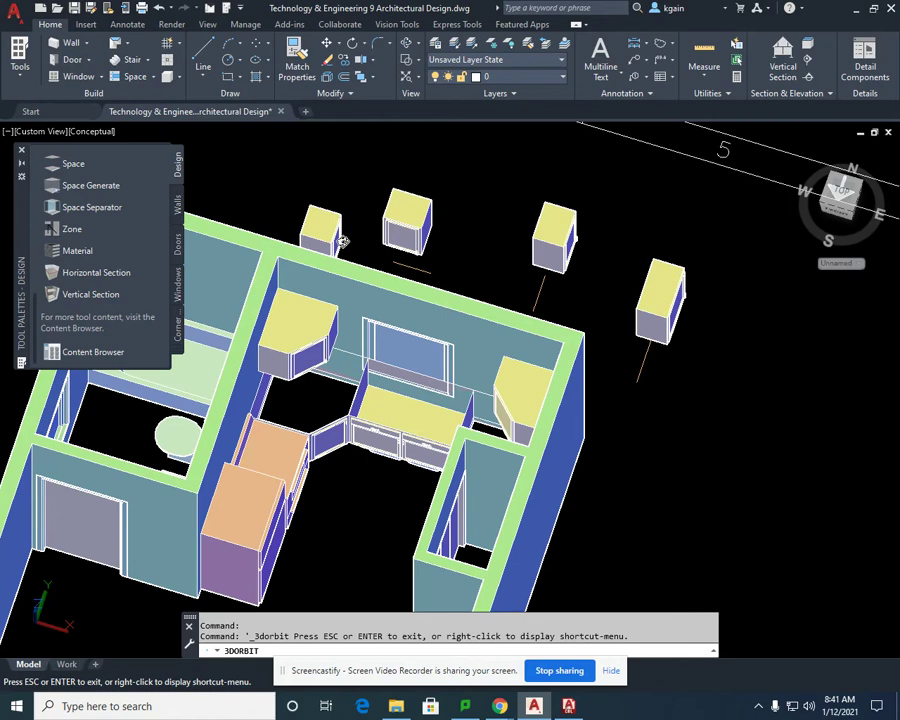
pyautogui.click(407, 43)
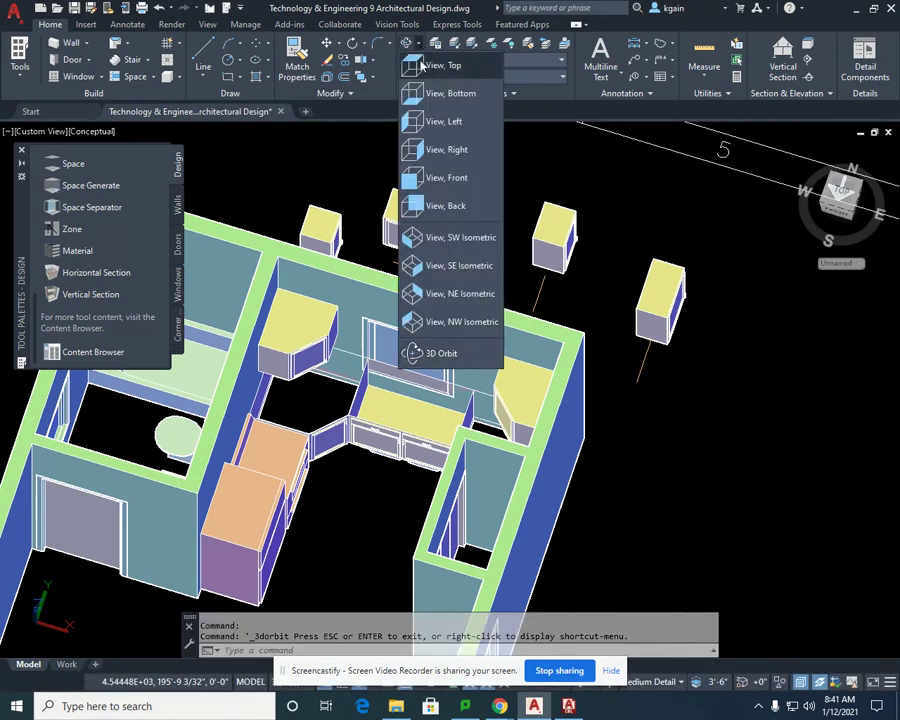
pyautogui.click(428, 66)
# Rotate the block second from the right 270° about its corner.
pyautogui.scroll(2, 292, 250)
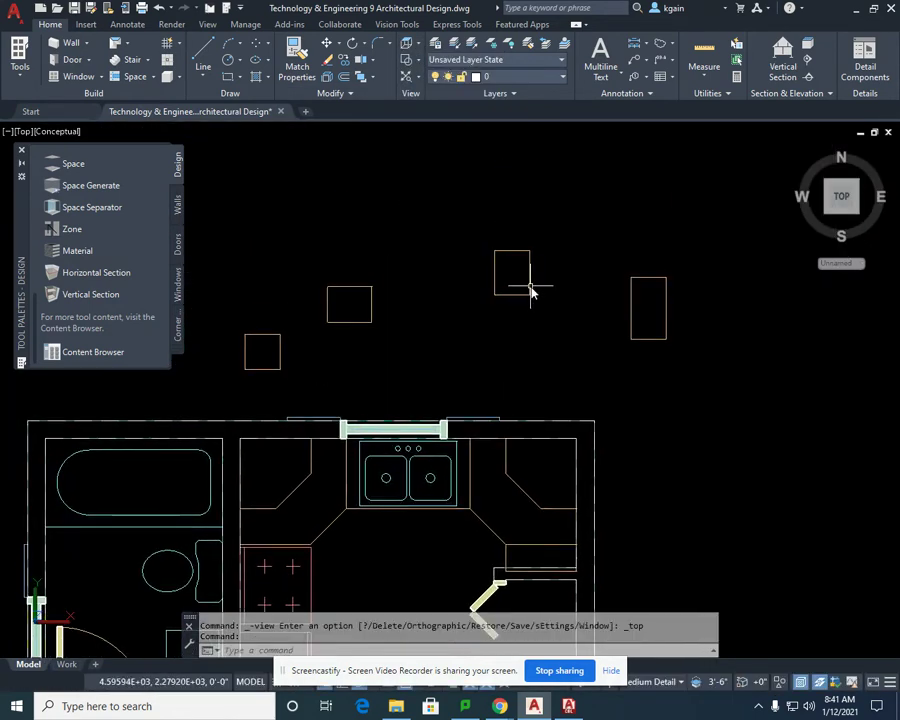
pyautogui.click(528, 290)
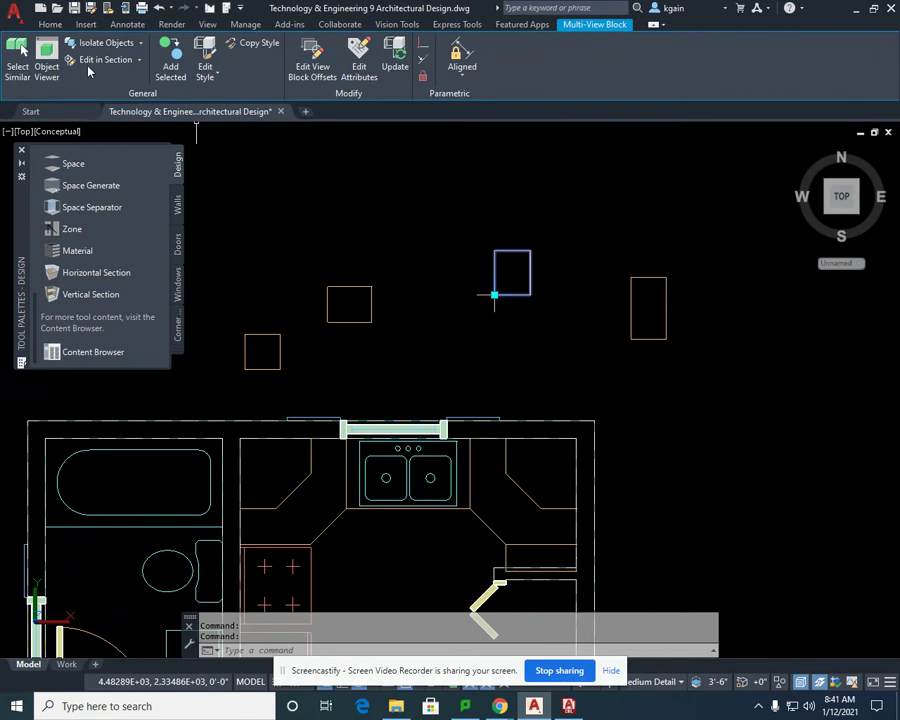
pyautogui.click(50, 24)
pyautogui.click(352, 43)
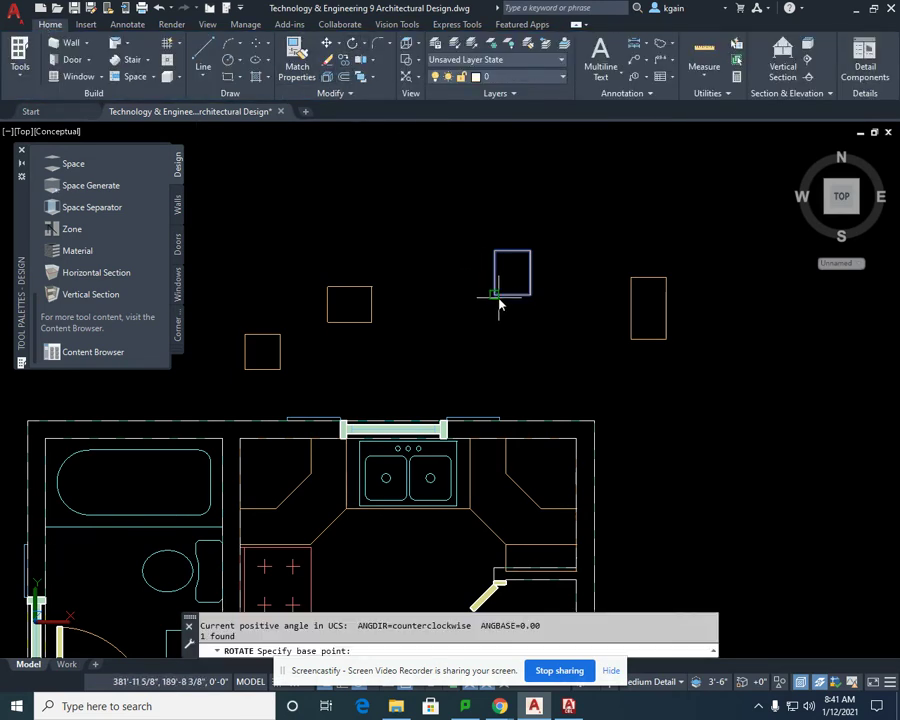
pyautogui.click(497, 299)
pyautogui.click(498, 341)
pyautogui.press('Escape')
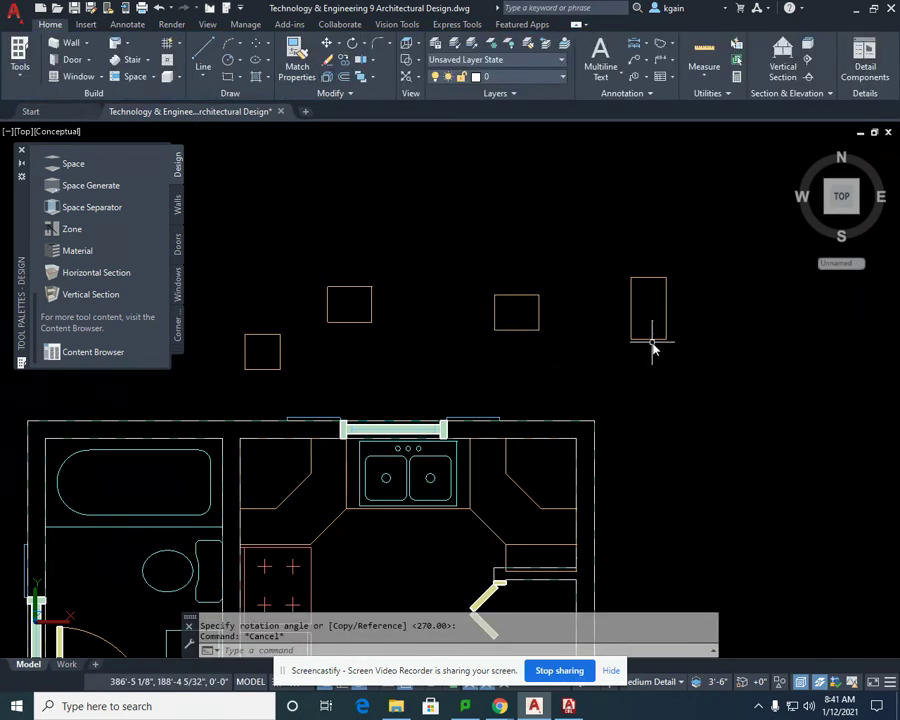
# Rotate the rightmost tall block 180° about its lower-left corner.
pyautogui.click(651, 341)
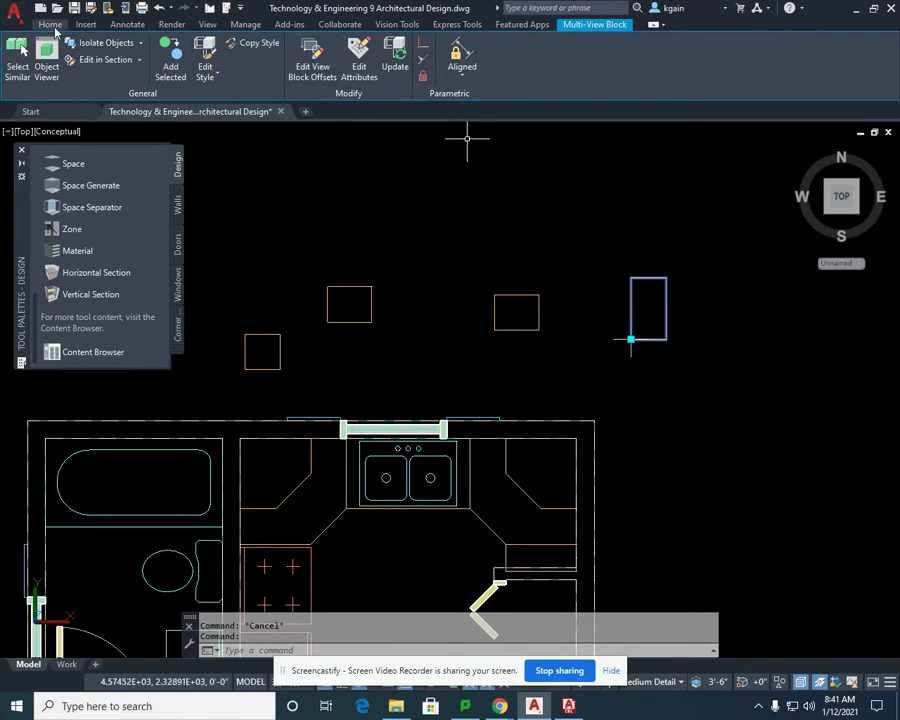
pyautogui.click(50, 24)
pyautogui.click(352, 46)
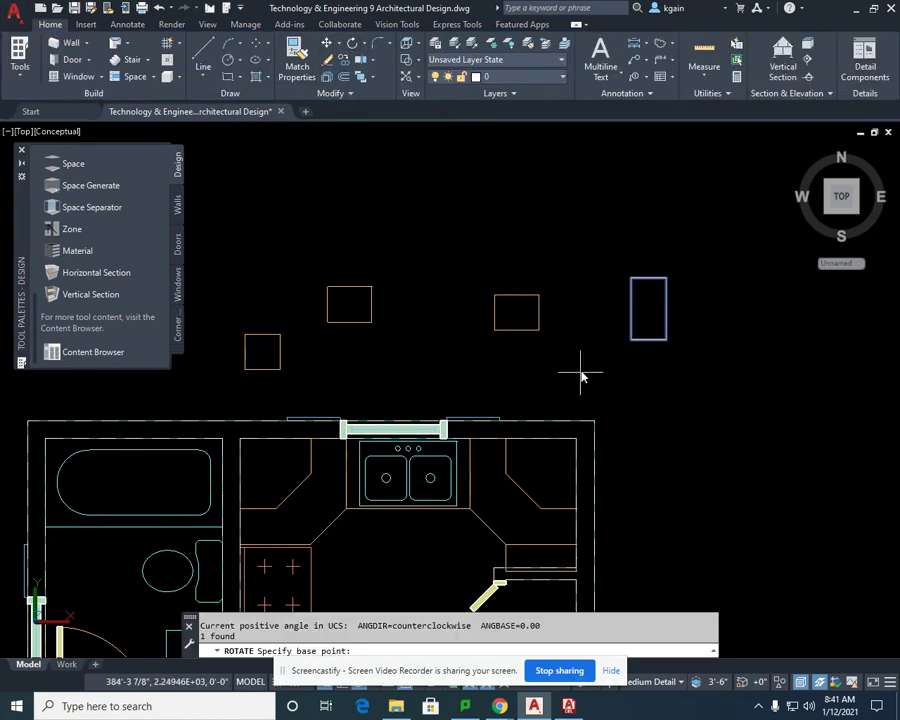
pyautogui.click(631, 340)
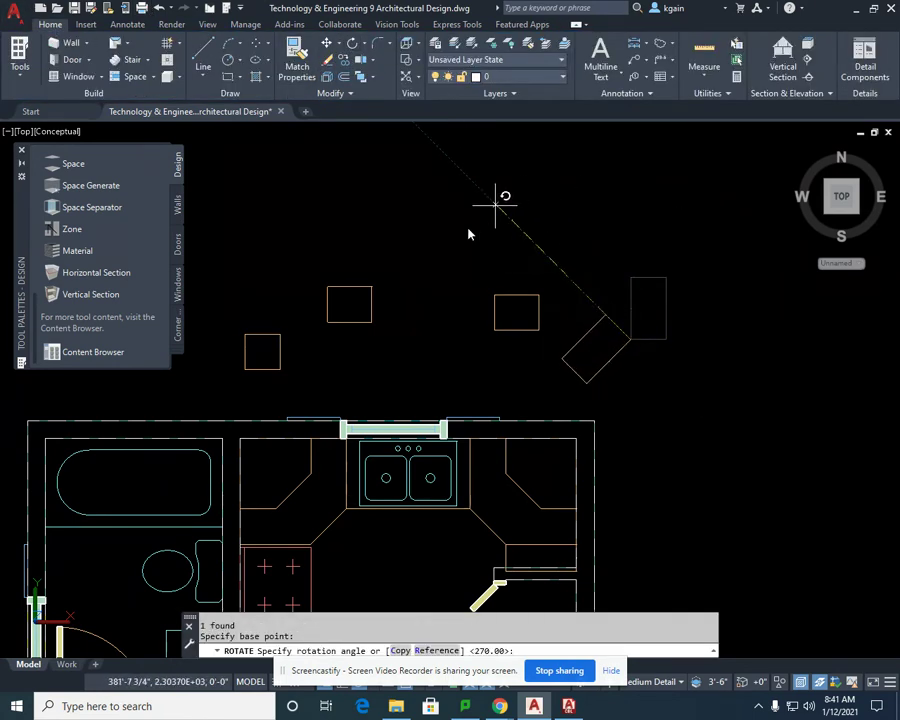
pyautogui.click(434, 341)
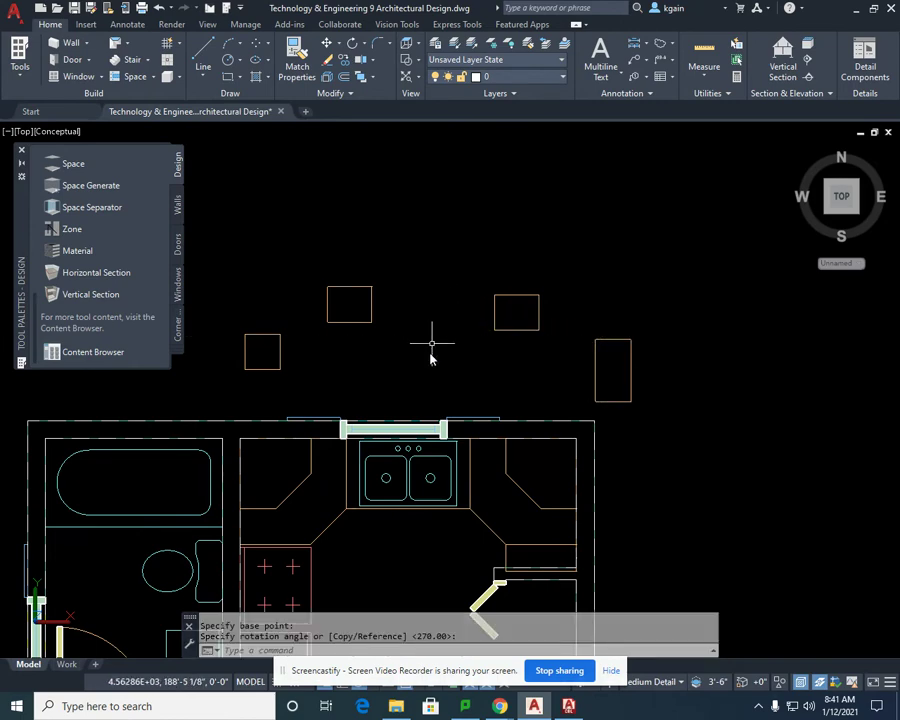
pyautogui.scroll(2, 346, 356)
pyautogui.moveTo(346, 356)
pyautogui.mouseDown(button='middle')
pyautogui.moveTo(392, 274)
pyautogui.moveTo(448, 236)
pyautogui.mouseUp(button='middle')
# Select the upper-left horizontal block by its corner grip, then cancel the reposition.
pyautogui.click(473, 206)
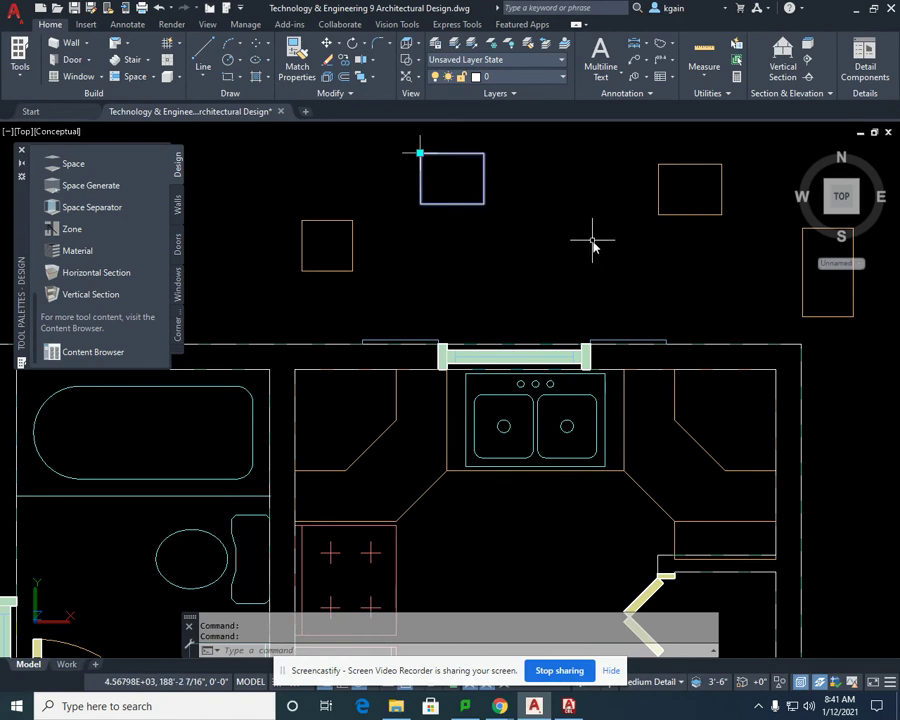
pyautogui.click(420, 154)
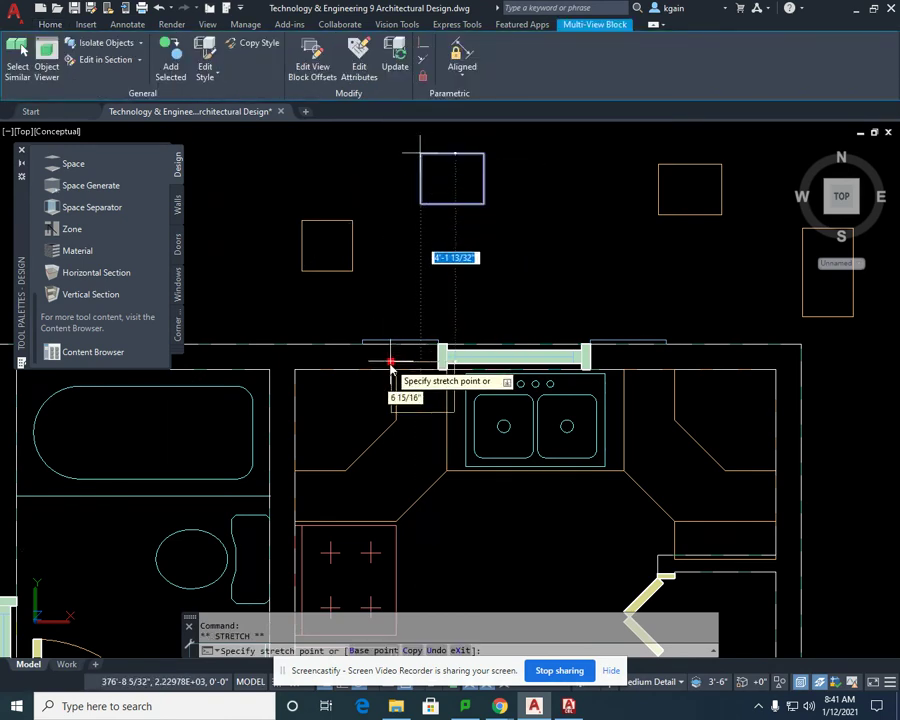
pyautogui.scroll(3, 488, 327)
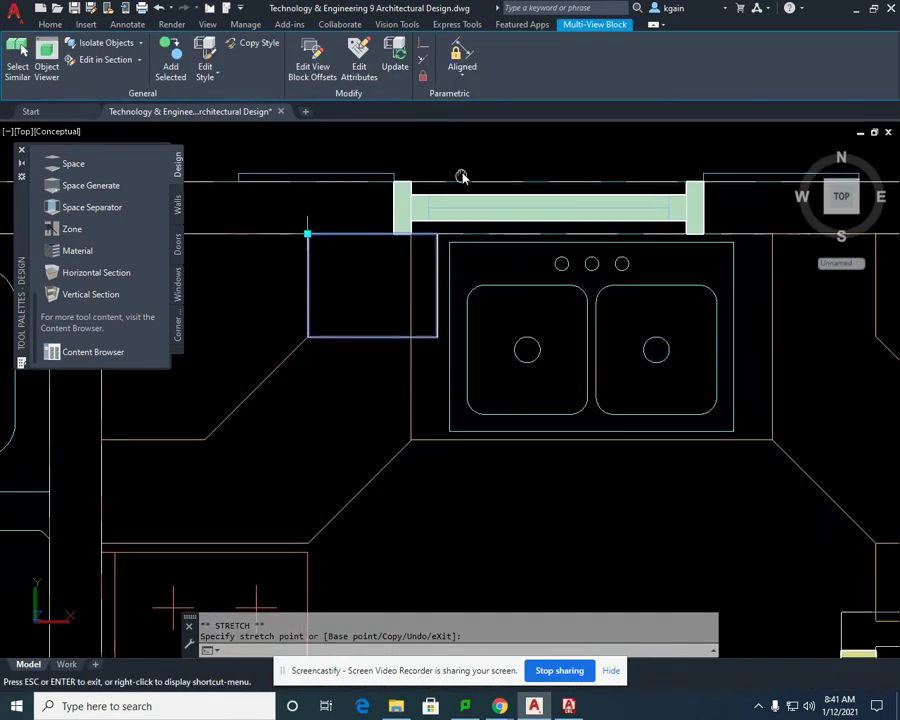
pyautogui.press('Escape')
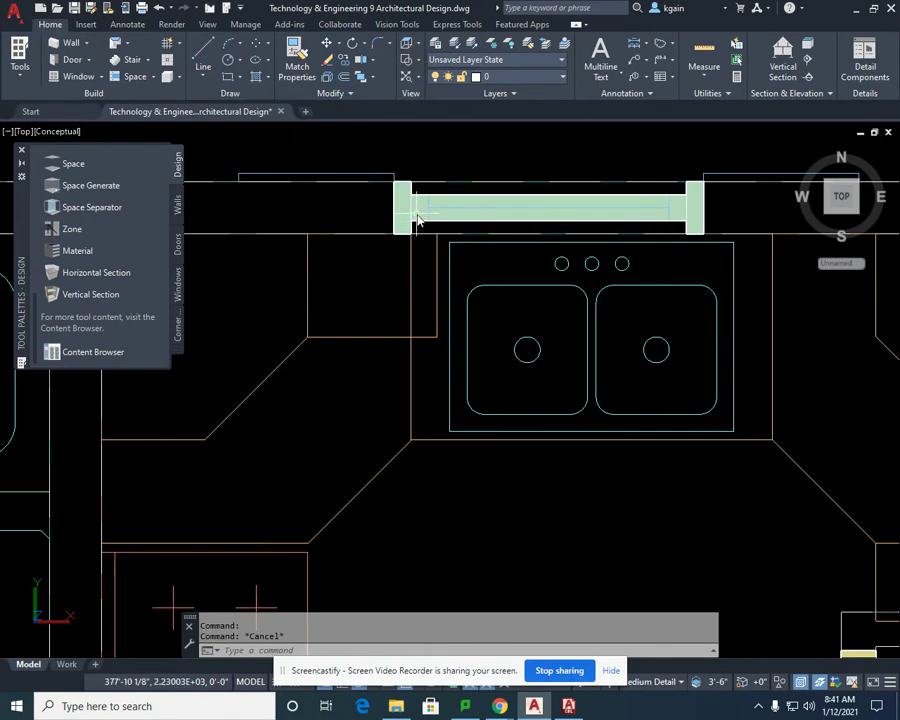
# Move the small square block from above the plan to beside the sink.
pyautogui.scroll(-5, 495, 348)
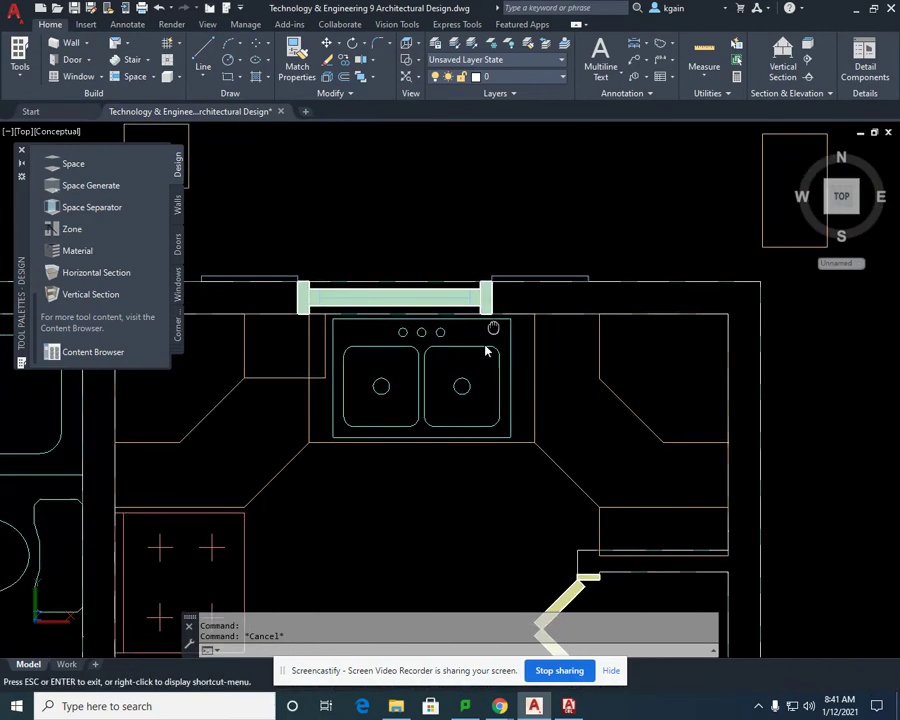
pyautogui.moveTo(517, 340); pyautogui.dragTo(455, 360, button='middle')
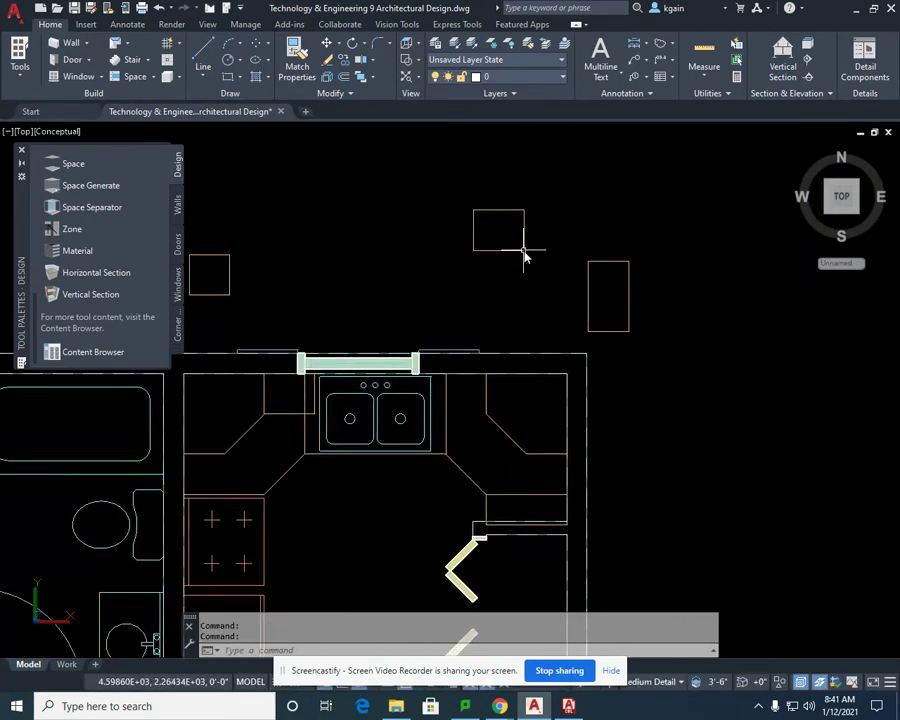
pyautogui.click(523, 254)
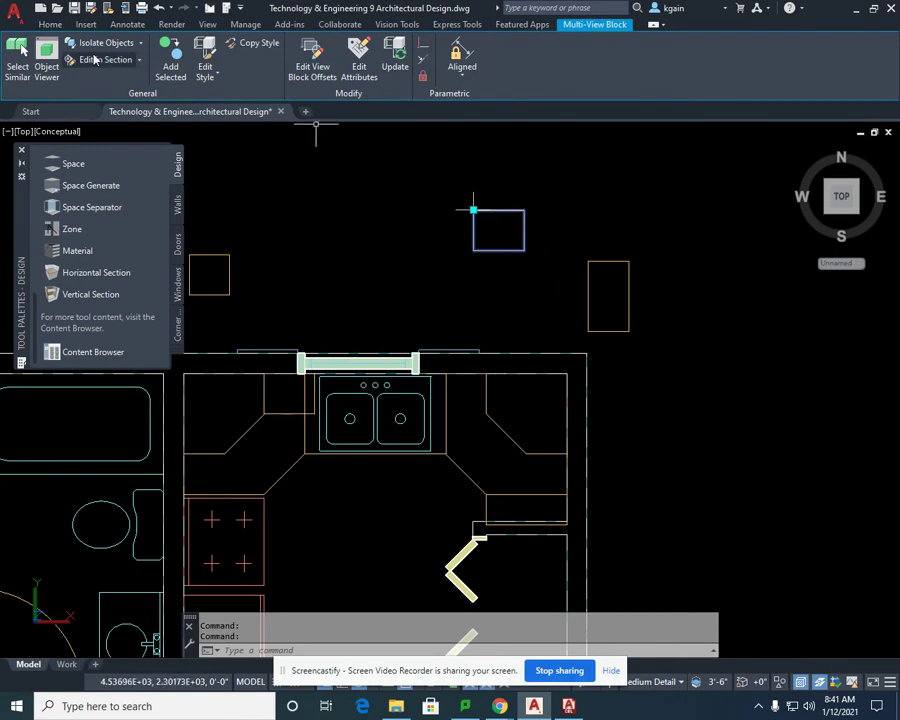
pyautogui.click(50, 24)
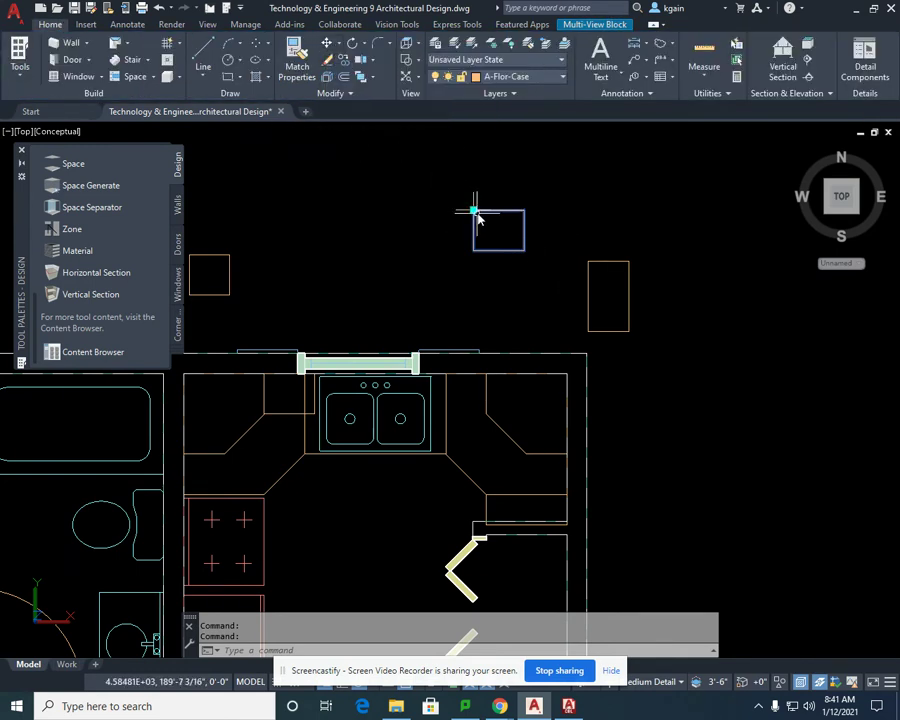
pyautogui.click(325, 44)
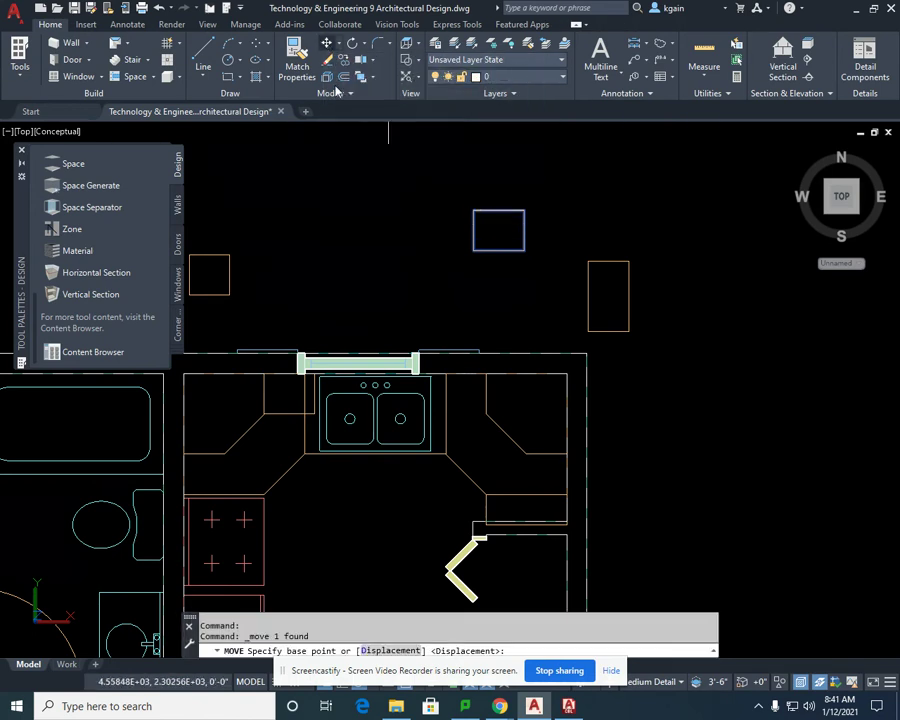
pyautogui.click(524, 211)
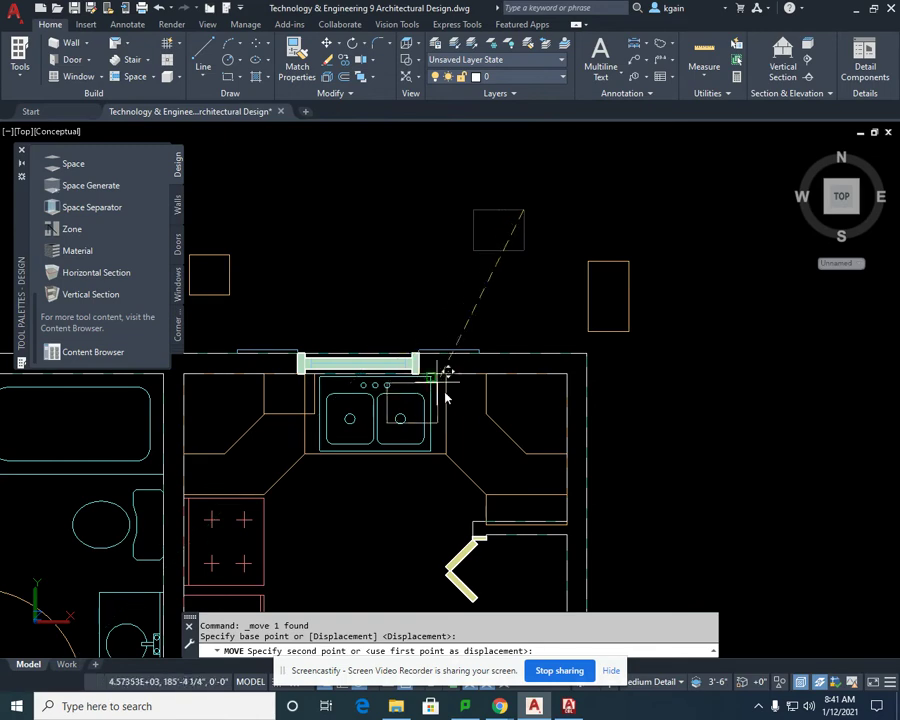
pyautogui.click(490, 378)
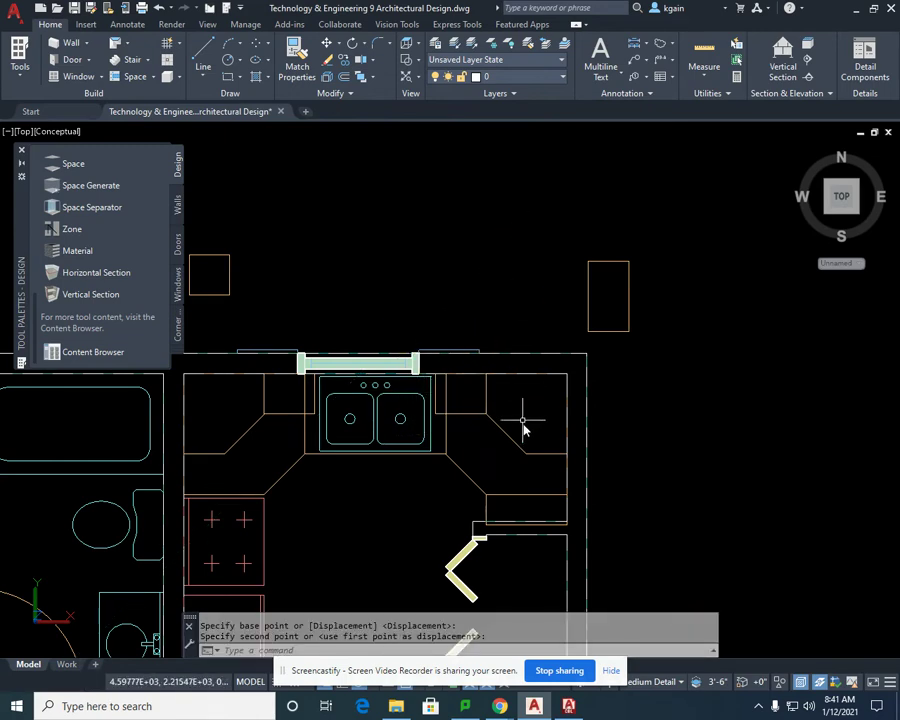
pyautogui.moveTo(524, 424); pyautogui.dragTo(564, 394, button='middle')
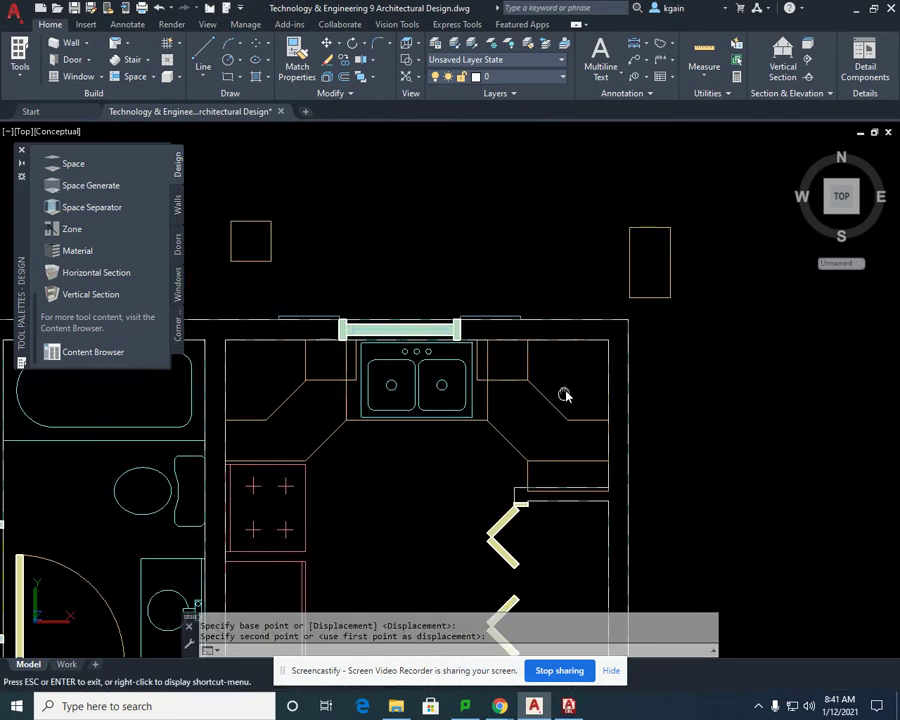
pyautogui.click(670, 303)
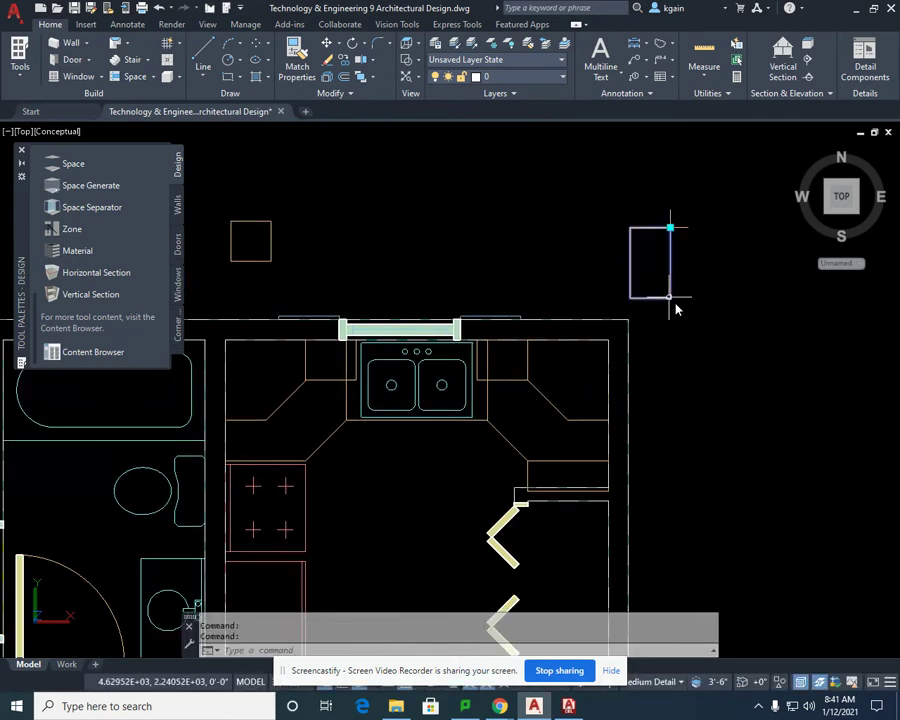
# Grip-stretch the tall block into the right-hand wall corner.
pyautogui.click(670, 229)
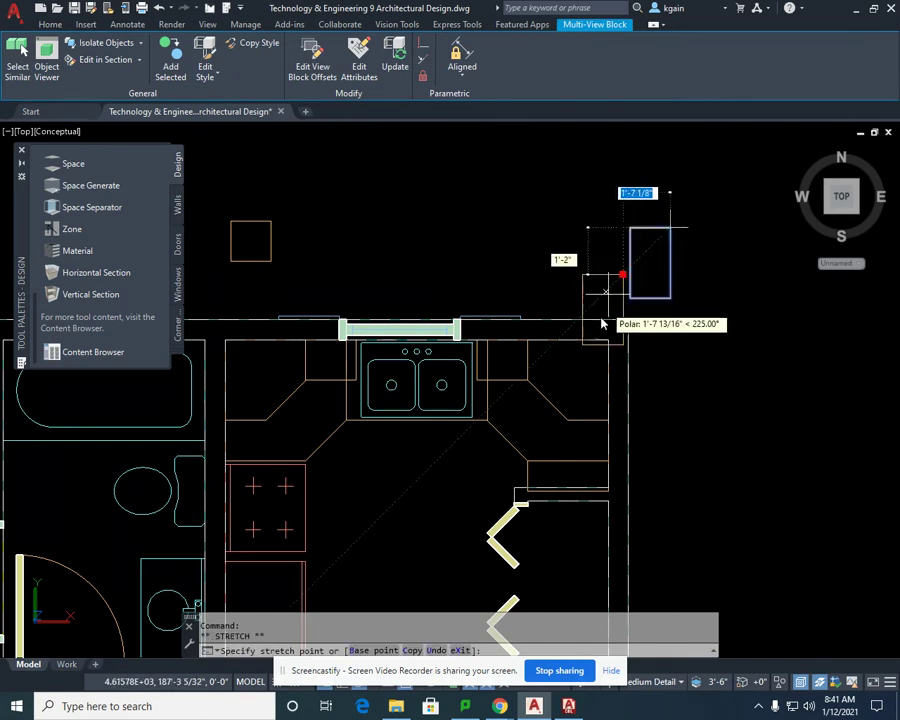
pyautogui.click(610, 425)
pyautogui.scroll(3, 562, 497)
pyautogui.moveTo(562, 497); pyautogui.dragTo(558, 393, button='middle')
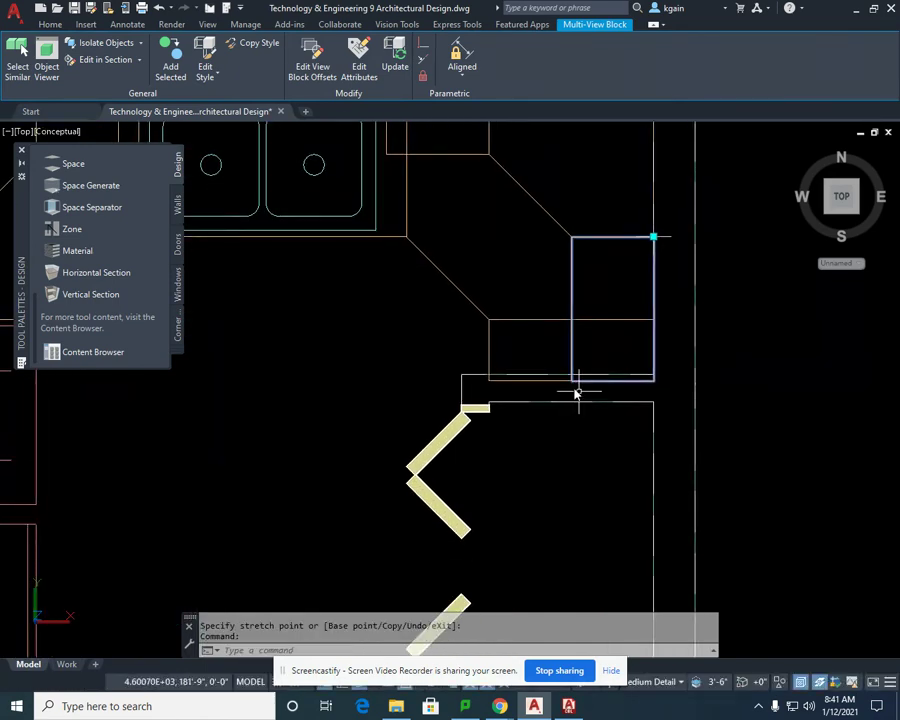
pyautogui.press('Escape')
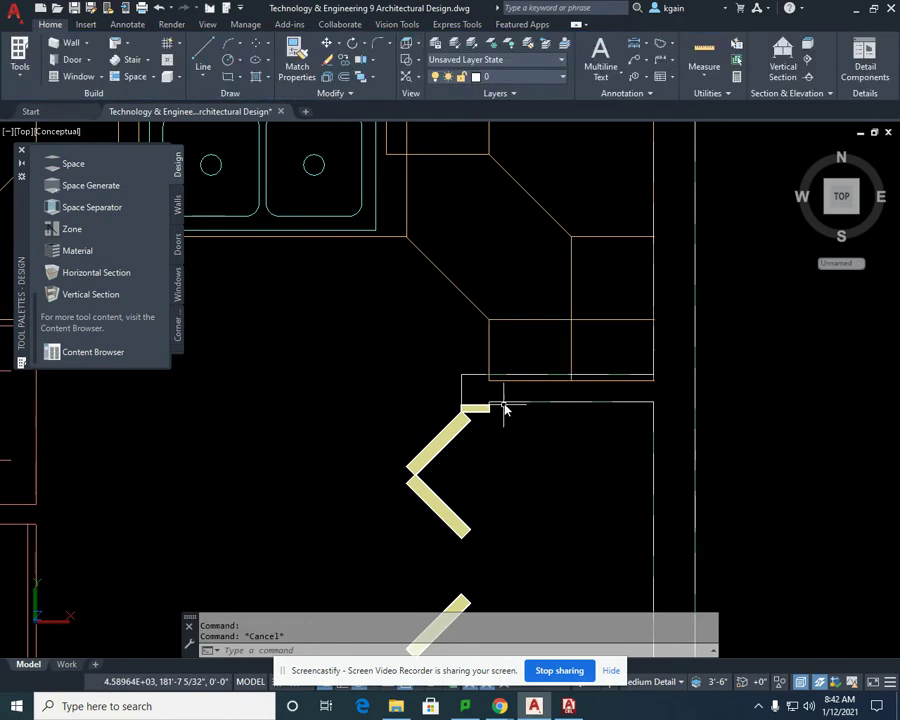
# Move the remaining small square block into the kitchen beside the range.
pyautogui.scroll(-3, 506, 407)
pyautogui.moveTo(385, 410); pyautogui.dragTo(491, 410, button='middle')
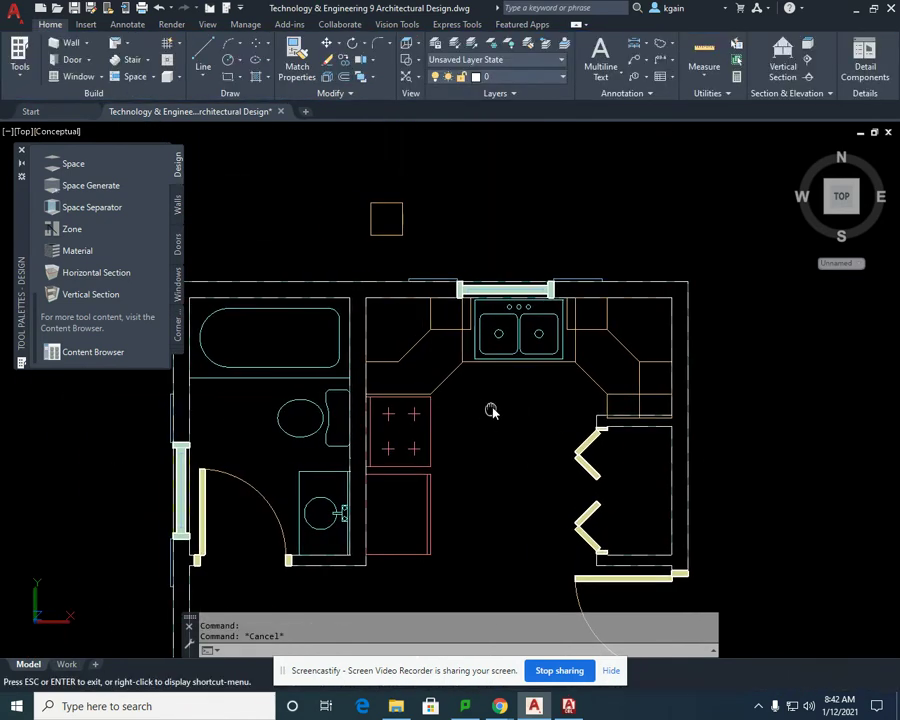
pyautogui.click(400, 238)
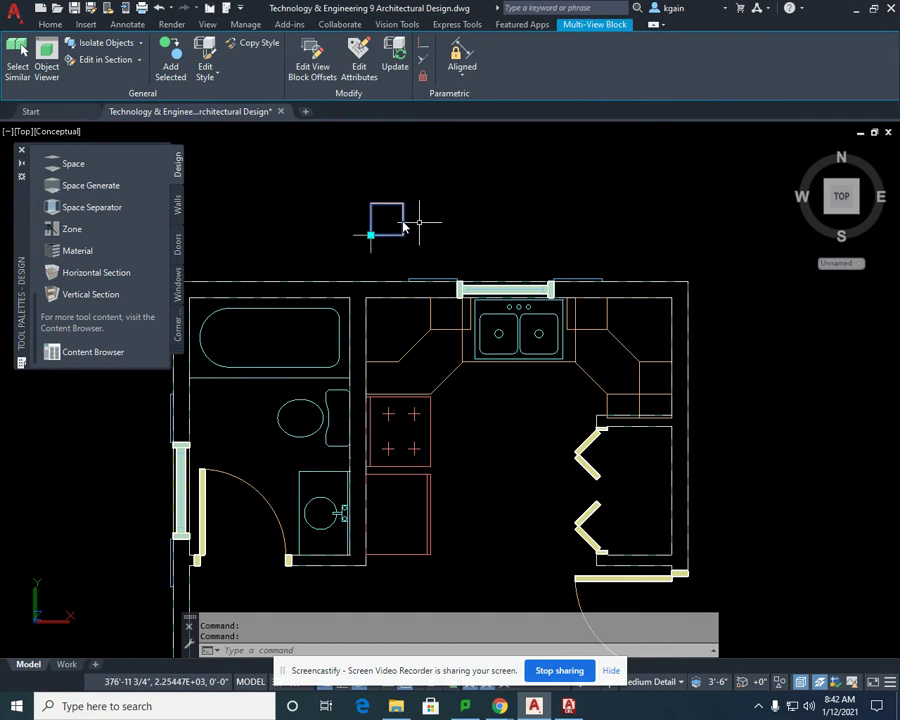
pyautogui.click(50, 25)
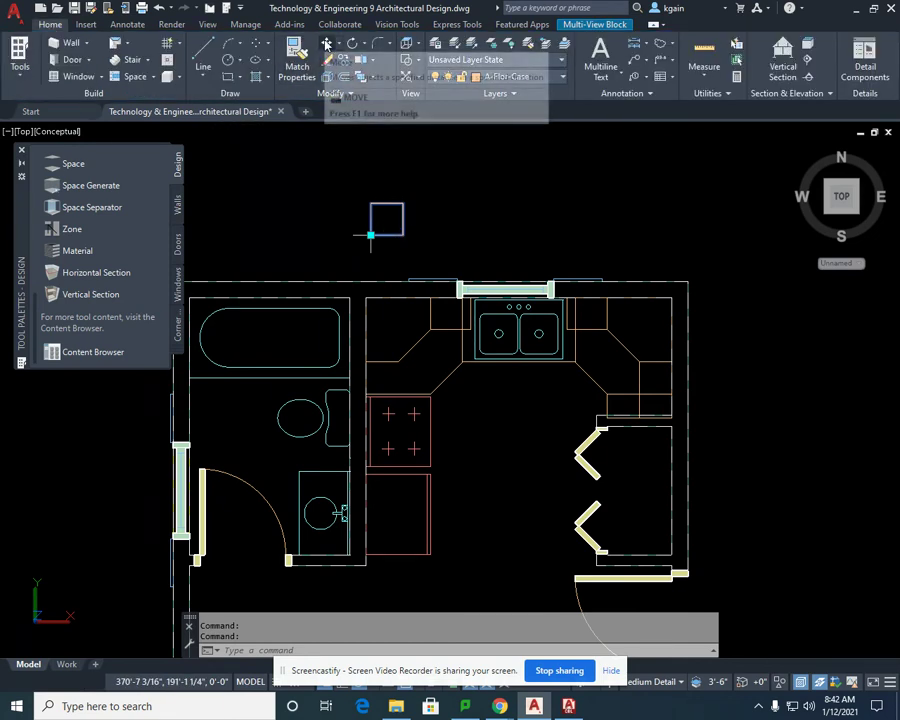
pyautogui.click(325, 45)
pyautogui.click(372, 207)
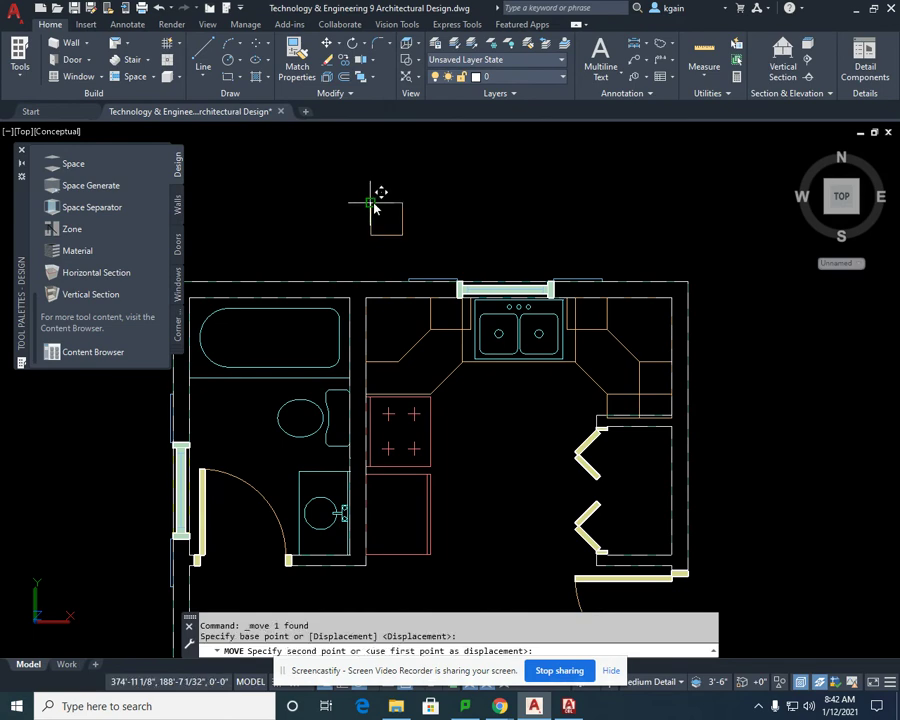
pyautogui.scroll(5, 374, 396)
pyautogui.click(364, 317)
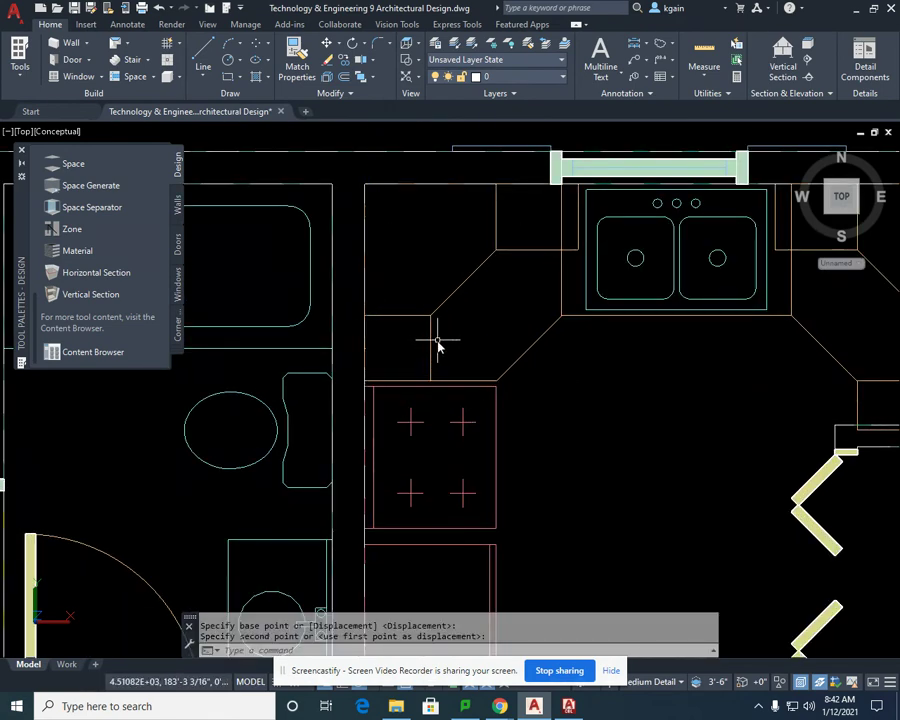
pyautogui.scroll(-4, 437, 360)
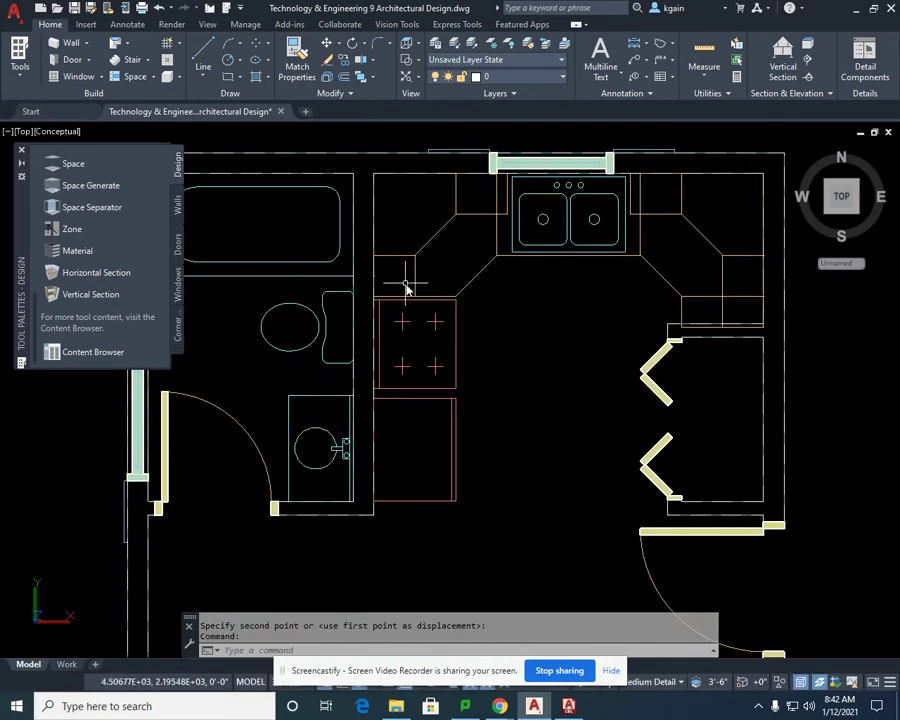
pyautogui.scroll(2, 487, 327)
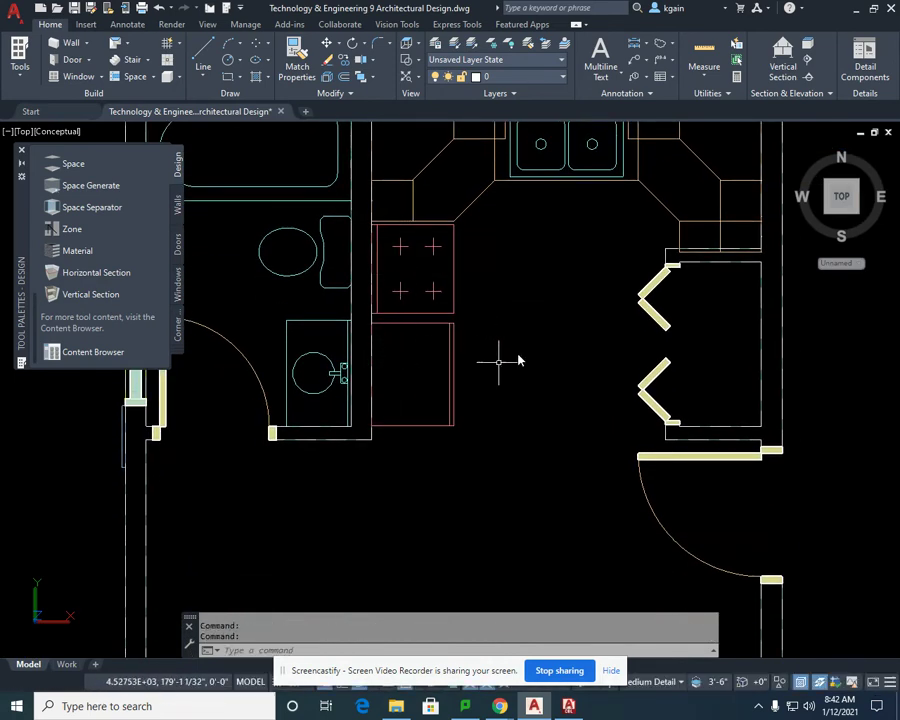
pyautogui.moveTo(522, 343); pyautogui.dragTo(451, 441, button='middle')
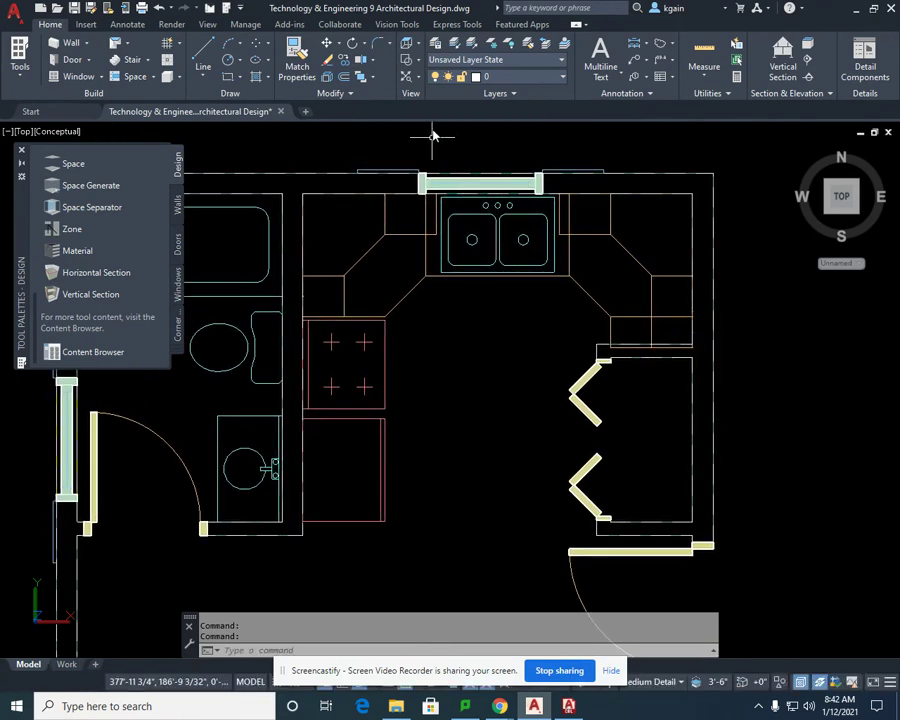
# Switch to 3D Orbit and tilt the kitchen plan into a 3D view.
pyautogui.click(415, 45)
pyautogui.click(440, 353)
pyautogui.moveTo(440, 353); pyautogui.dragTo(488, 313)
pyautogui.rightClick(488, 313)
pyautogui.click(488, 313)
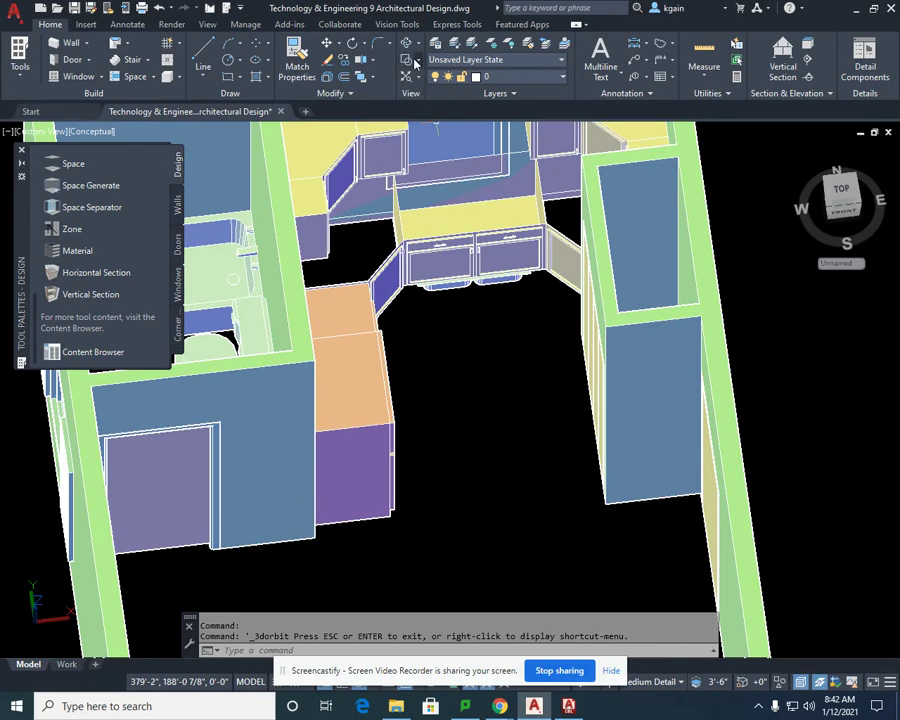
# Orbit the model to inspect wall cabinet heights over the counters, range and refrigerator.
pyautogui.moveTo(472, 316)
pyautogui.keyDown('shift'); pyautogui.mouseDown(button='middle')
pyautogui.moveTo(390, 320)
pyautogui.moveTo(372, 304)
pyautogui.moveTo(429, 231)
pyautogui.mouseUp(button='middle'); pyautogui.keyUp('shift')
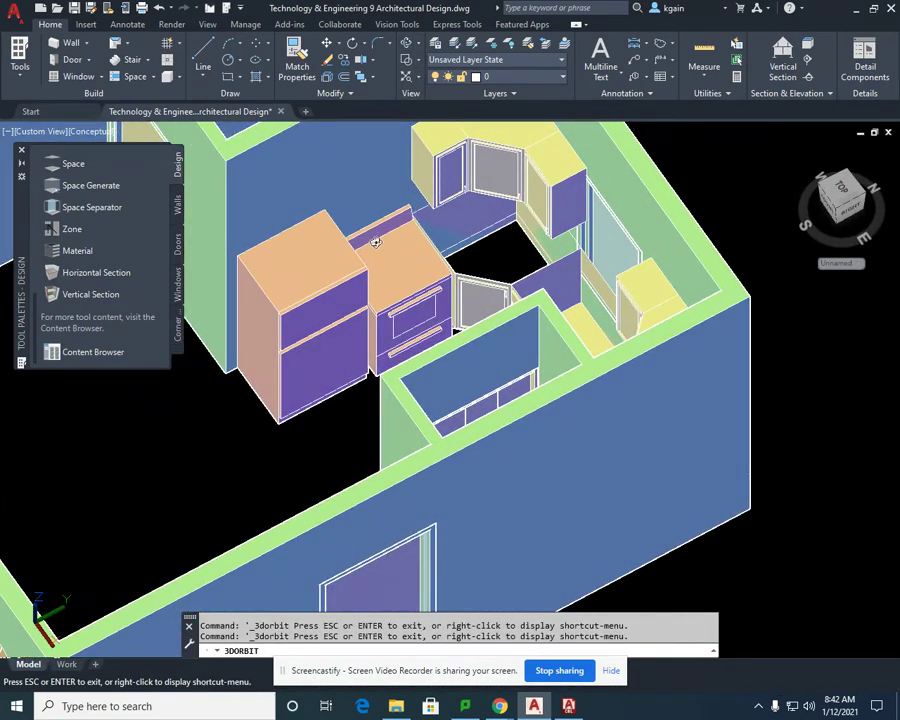
pyautogui.keyDown('shift'); pyautogui.moveTo(375, 242); pyautogui.dragTo(367, 203, button='middle'); pyautogui.keyUp('shift')
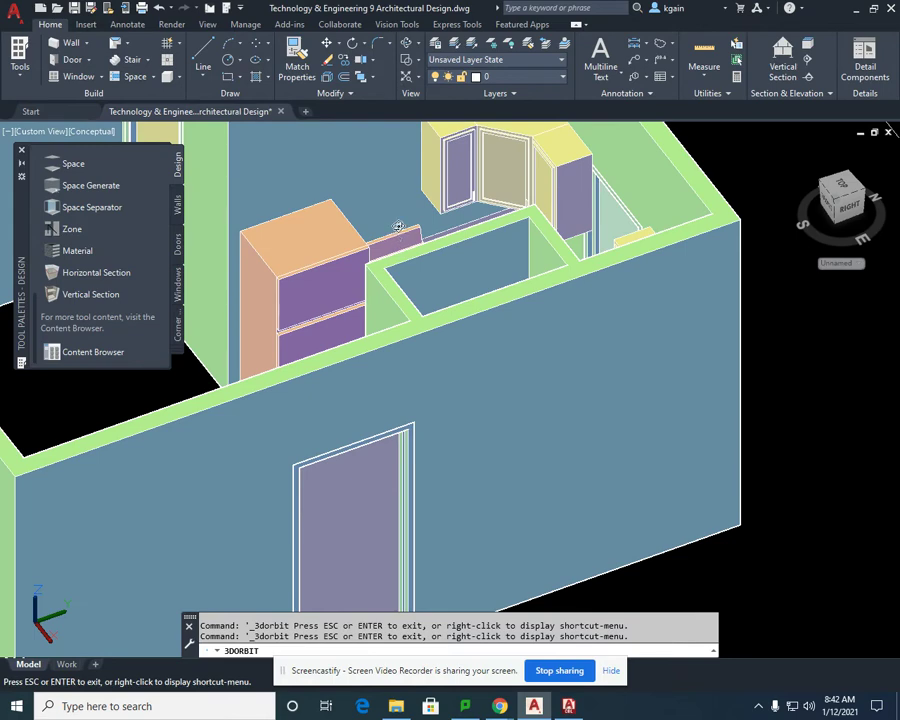
pyautogui.moveTo(382, 223)
pyautogui.keyDown('shift'); pyautogui.mouseDown(button='middle')
pyautogui.moveTo(404, 261)
pyautogui.moveTo(396, 234)
pyautogui.mouseUp(button='middle'); pyautogui.keyUp('shift')
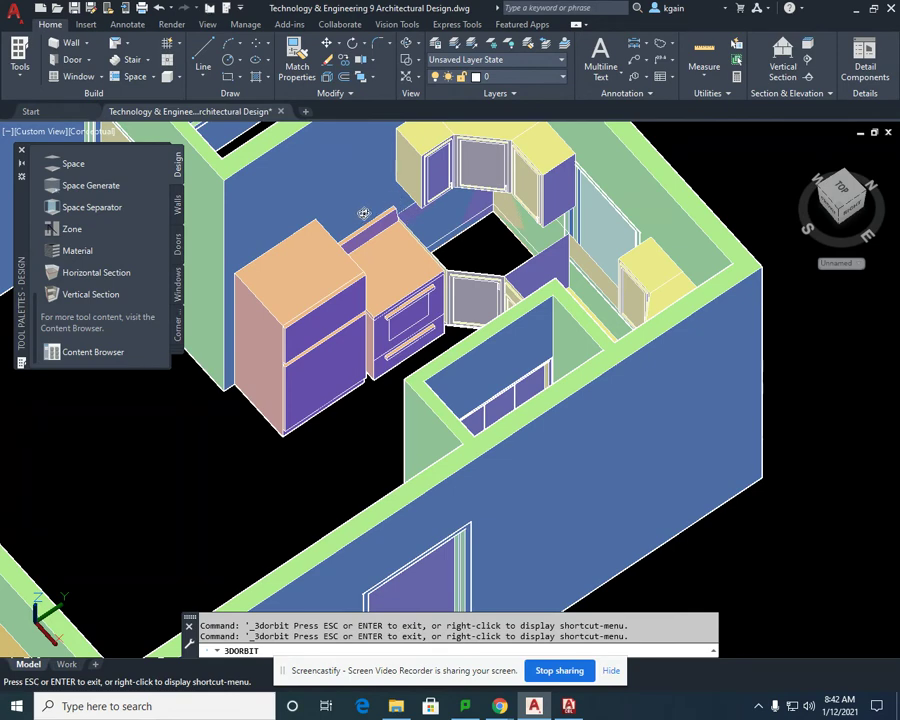
pyautogui.keyDown('shift'); pyautogui.moveTo(364, 214); pyautogui.dragTo(337, 195, button='middle'); pyautogui.keyUp('shift')
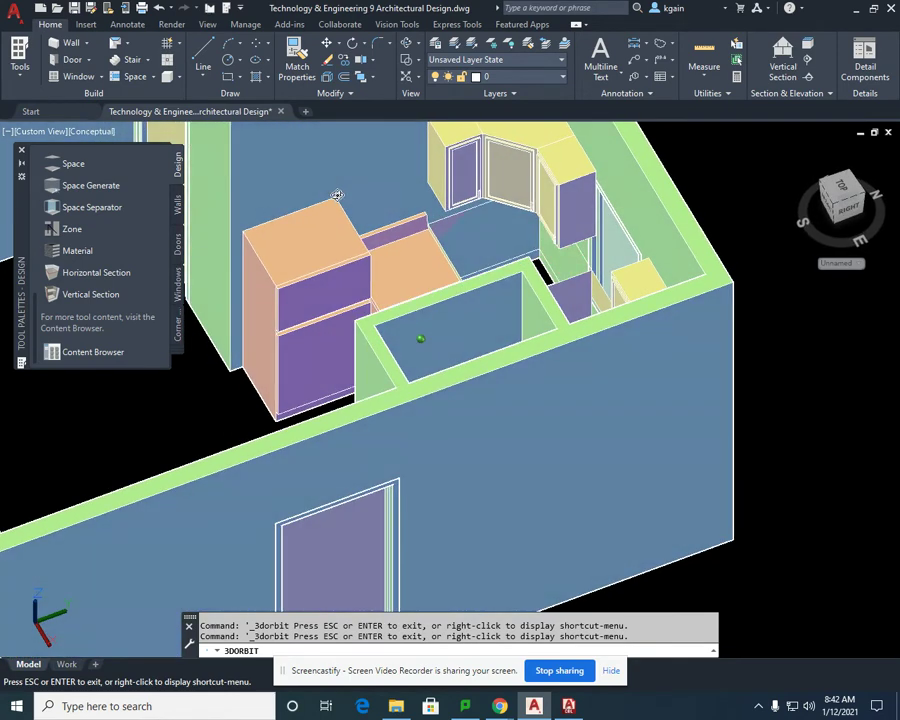
pyautogui.moveTo(417, 247)
pyautogui.keyDown('shift'); pyautogui.mouseDown(button='middle')
pyautogui.moveTo(430, 243)
pyautogui.moveTo(404, 263)
pyautogui.mouseUp(button='middle'); pyautogui.keyUp('shift')
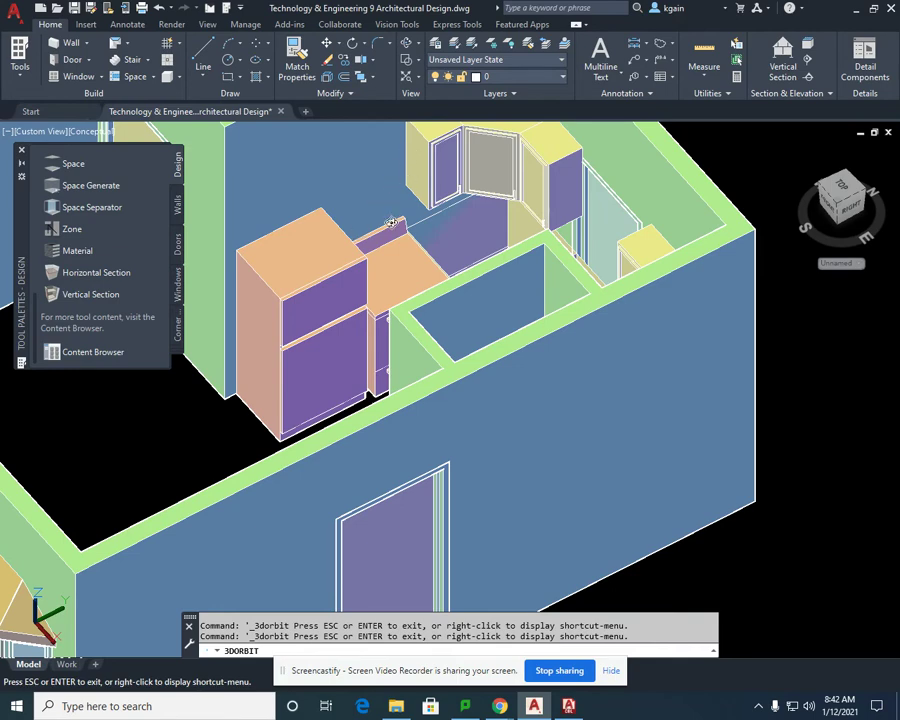
pyautogui.moveTo(391, 222); pyautogui.dragTo(378, 182)
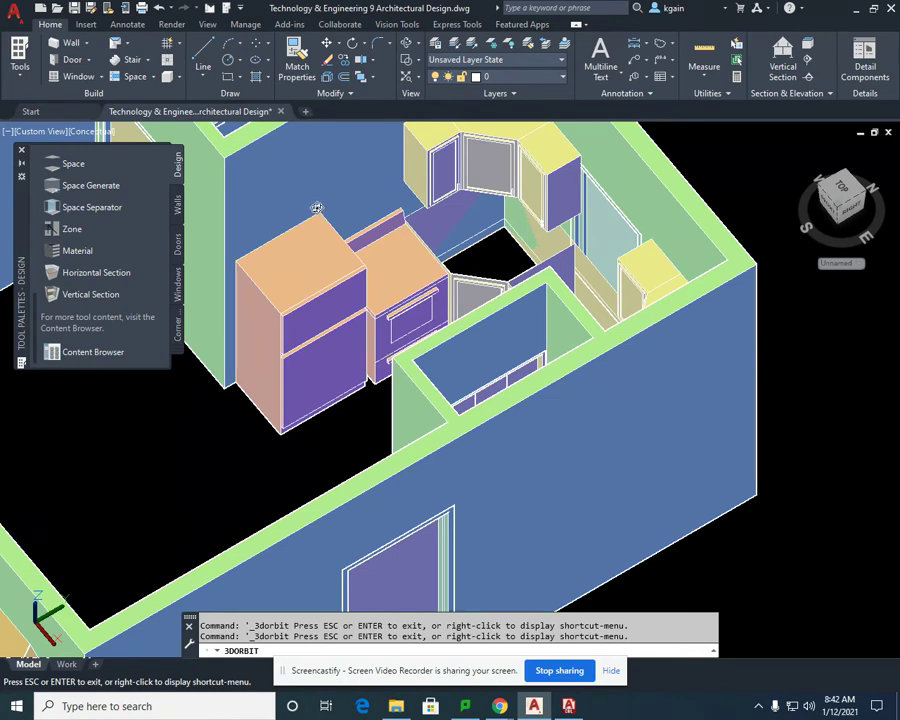
pyautogui.moveTo(292, 252)
pyautogui.mouseDown()
pyautogui.moveTo(287, 227)
pyautogui.moveTo(303, 232)
pyautogui.mouseUp()
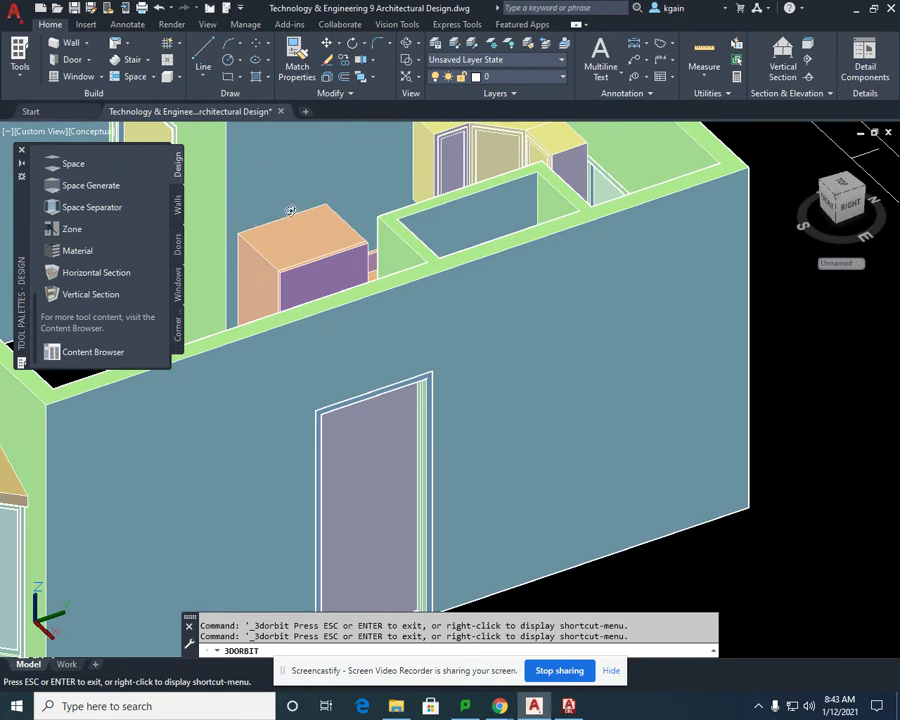
pyautogui.moveTo(293, 191); pyautogui.dragTo(390, 240)
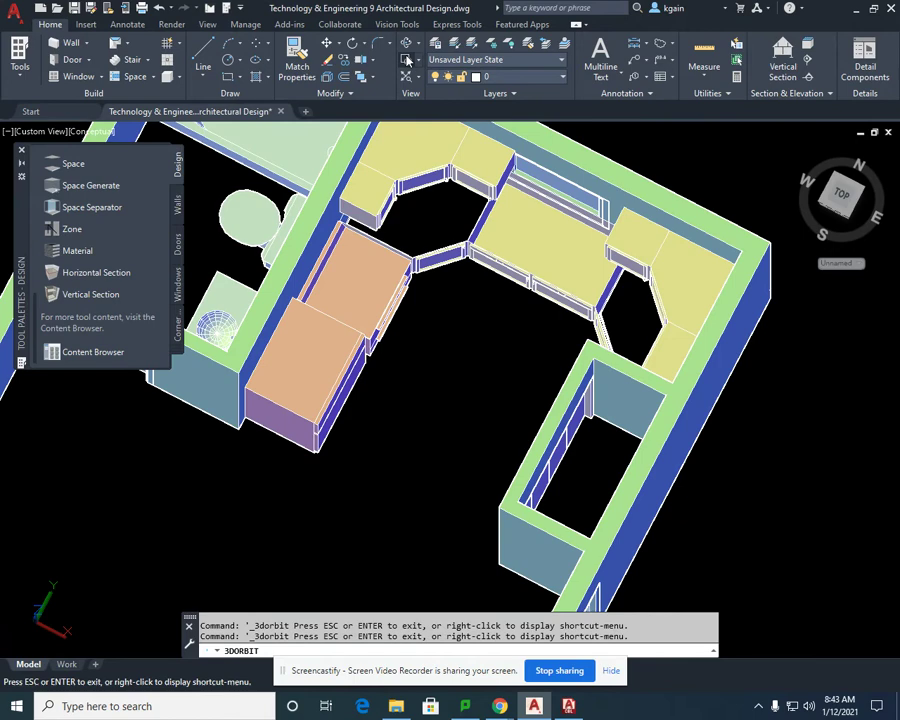
# In the Content Browser, open Casework's 18in. High Wall list and the 27in Wide cabinet's insert options.
pyautogui.click(421, 45)
pyautogui.click(428, 216)
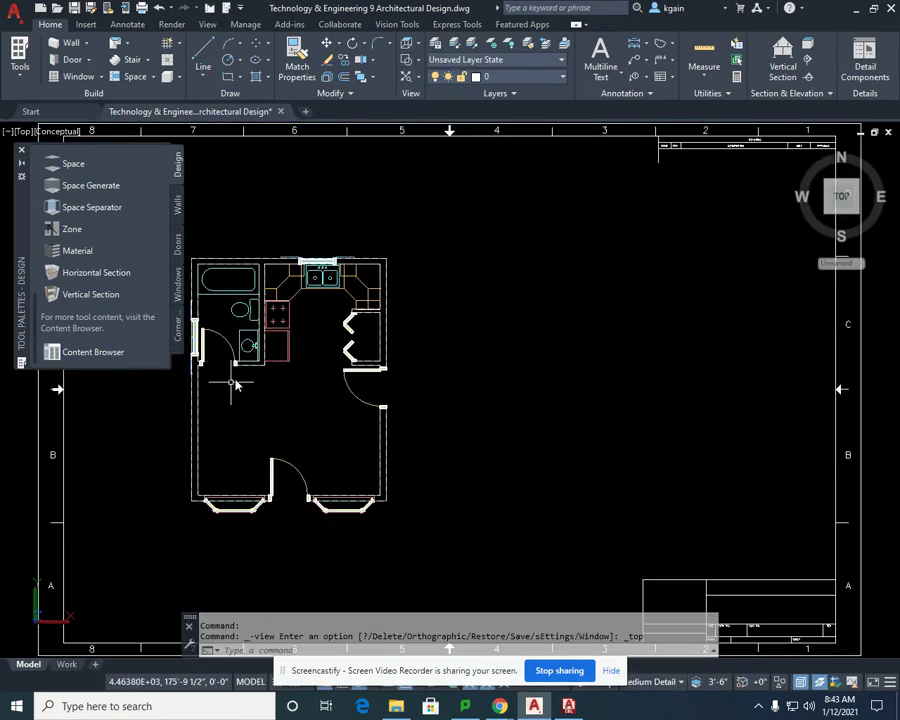
pyautogui.scroll(5, 236, 366)
pyautogui.moveTo(270, 325); pyautogui.dragTo(342, 400, button='middle')
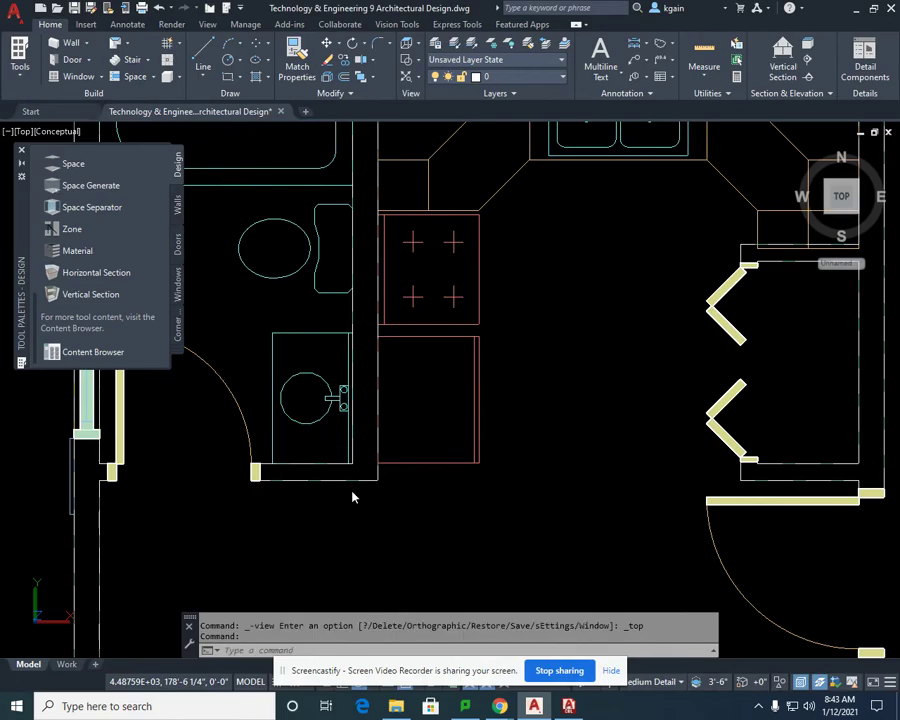
pyautogui.click(569, 709)
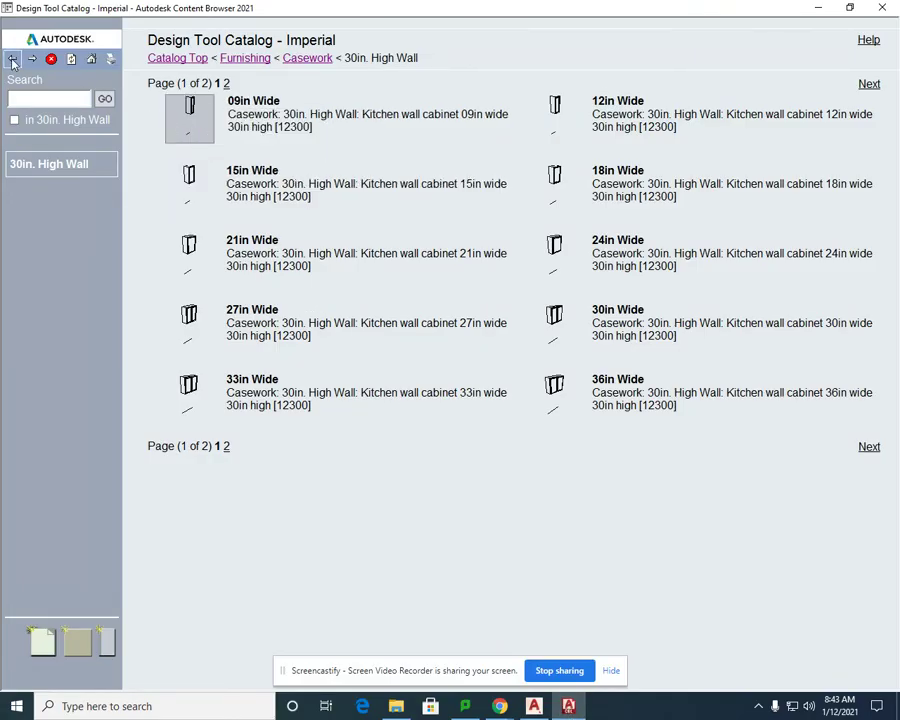
pyautogui.click(13, 60)
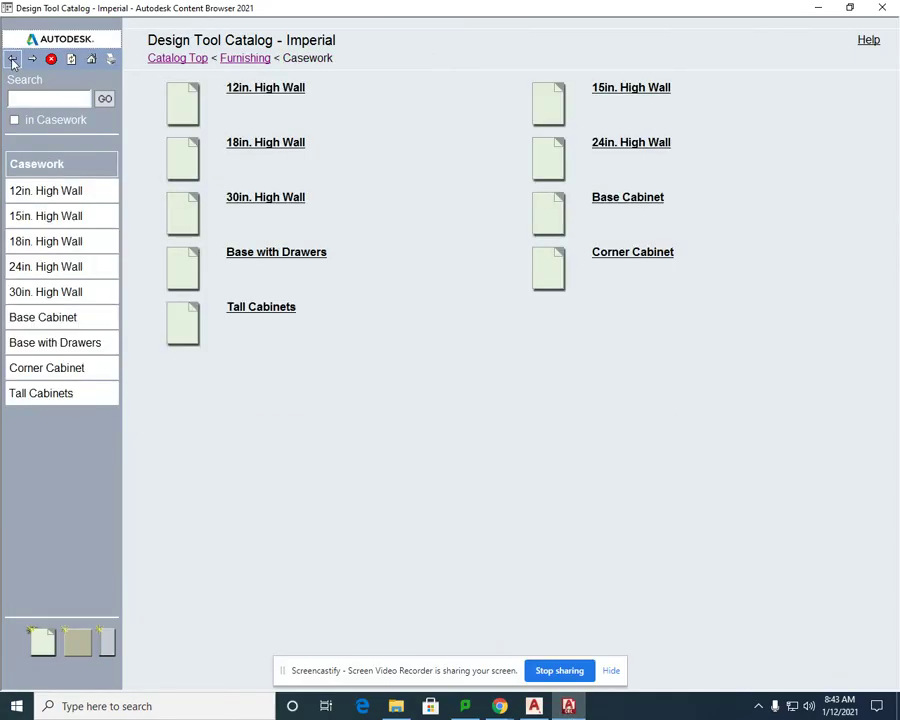
pyautogui.click(266, 145)
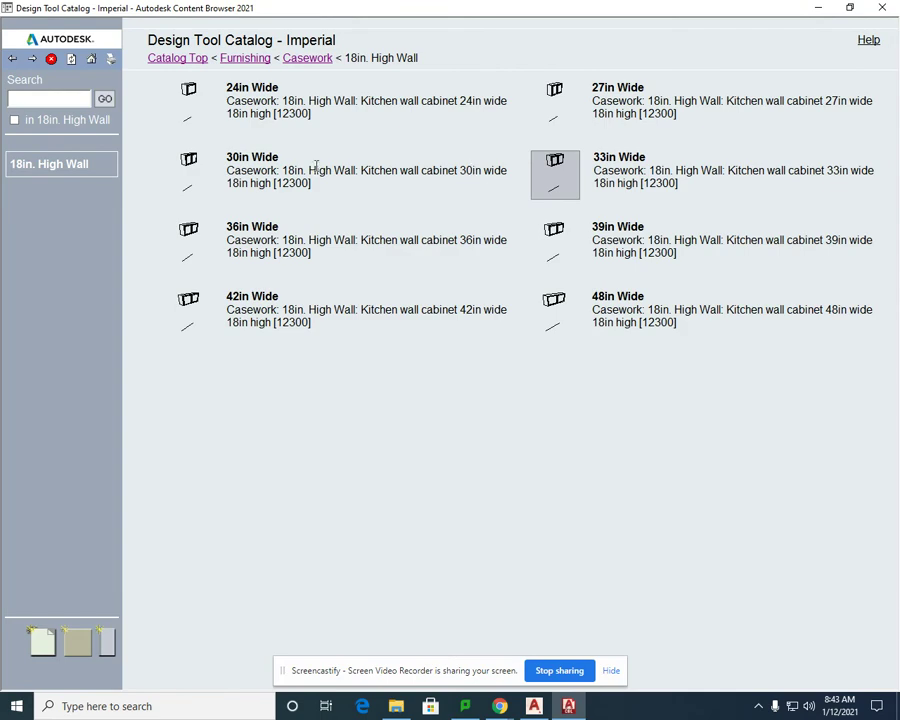
pyautogui.rightClick(556, 102)
# Insert the 27in Wide 18in-high wall cabinet into the open kitchen floor.
pyautogui.click(612, 104)
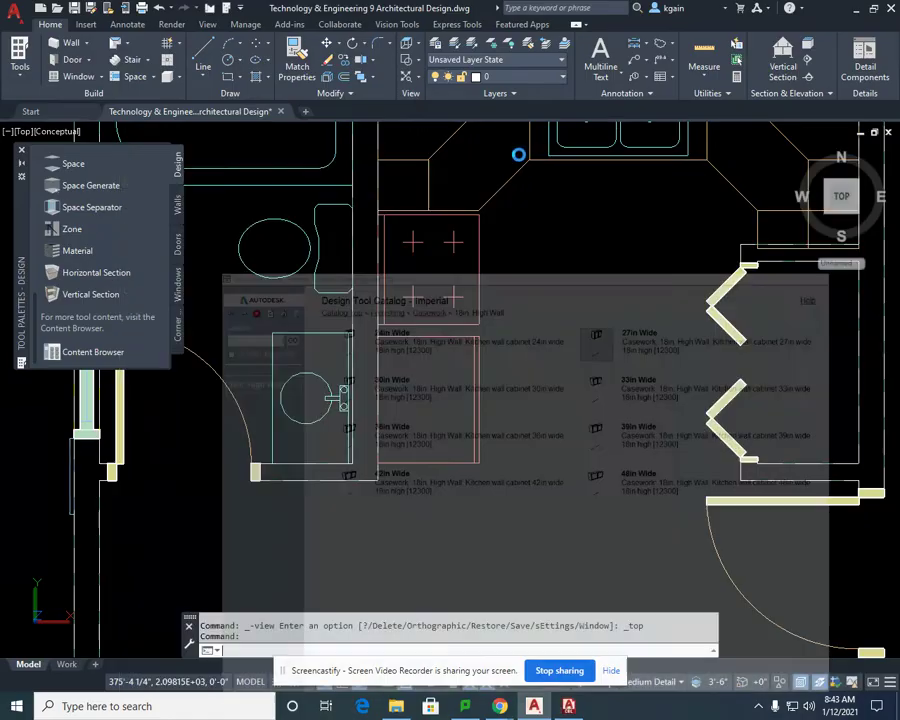
pyautogui.moveTo(404, 364); pyautogui.dragTo(297, 408, button='middle')
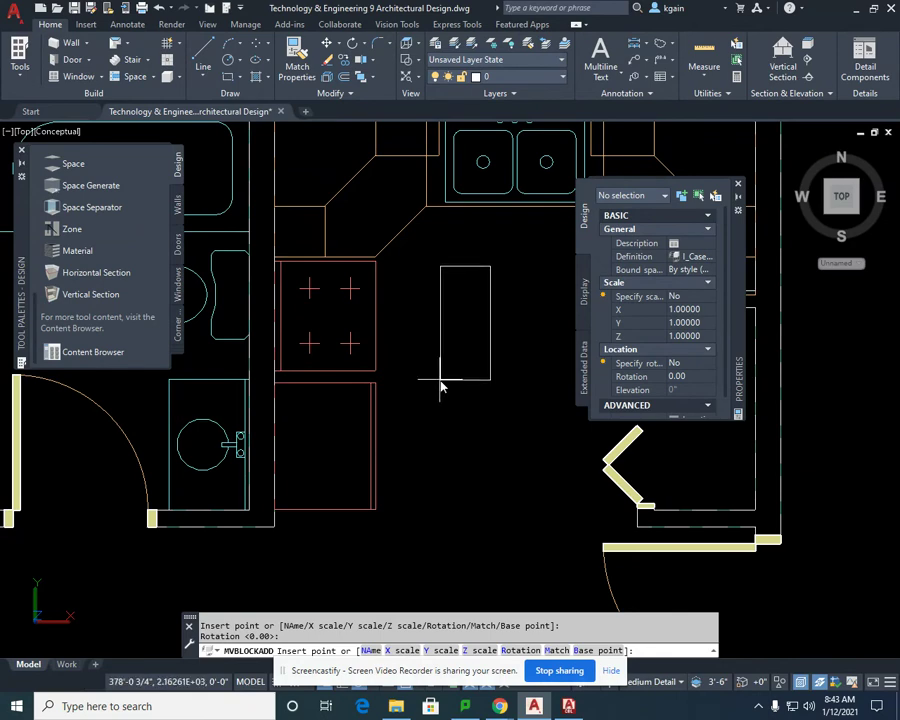
pyautogui.click(441, 385)
pyautogui.press('Escape')
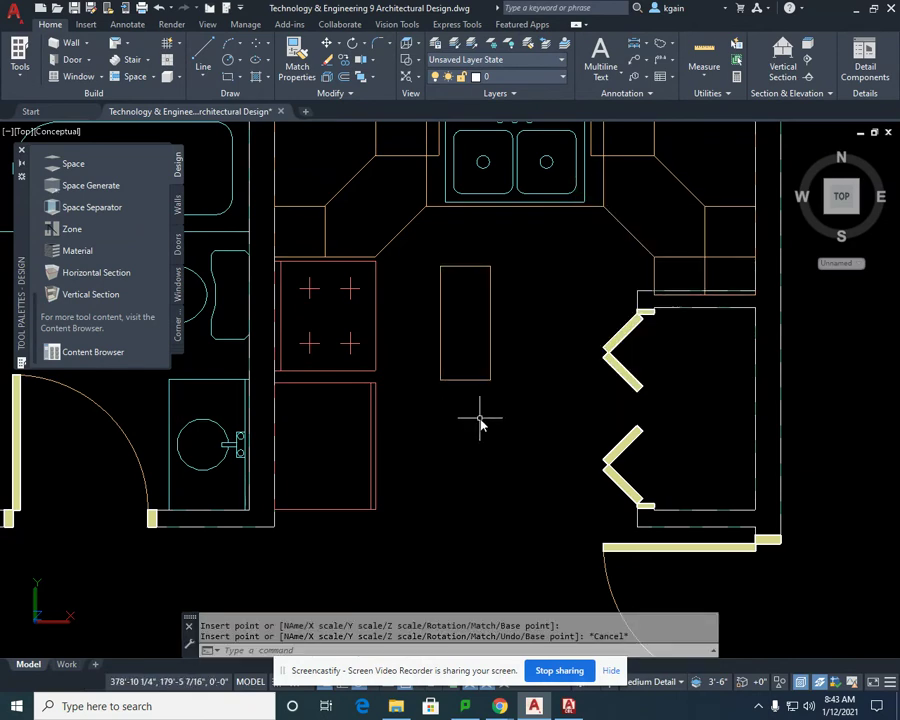
# Insert the 30in Wide 18in-high cabinet and place it below the 27in one.
pyautogui.click(568, 706)
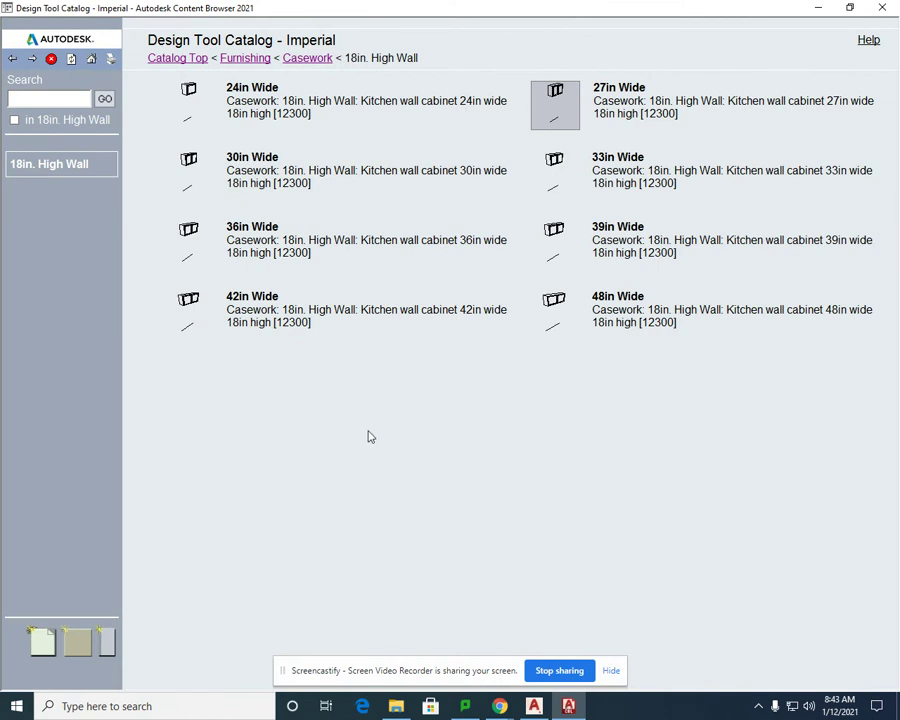
pyautogui.rightClick(200, 168)
pyautogui.click(190, 165)
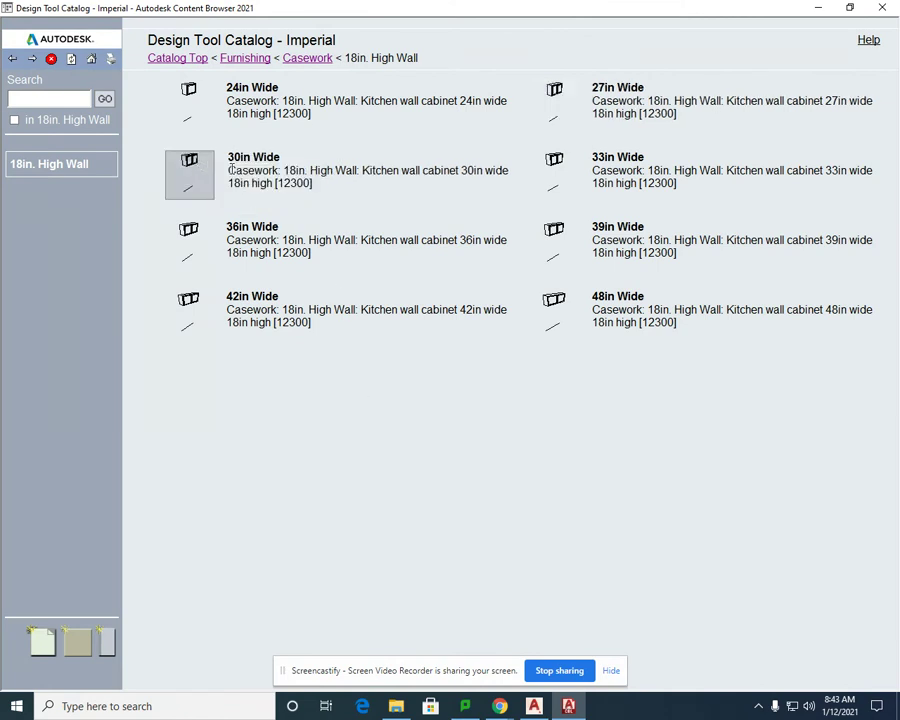
pyautogui.rightClick(200, 168)
pyautogui.click(260, 176)
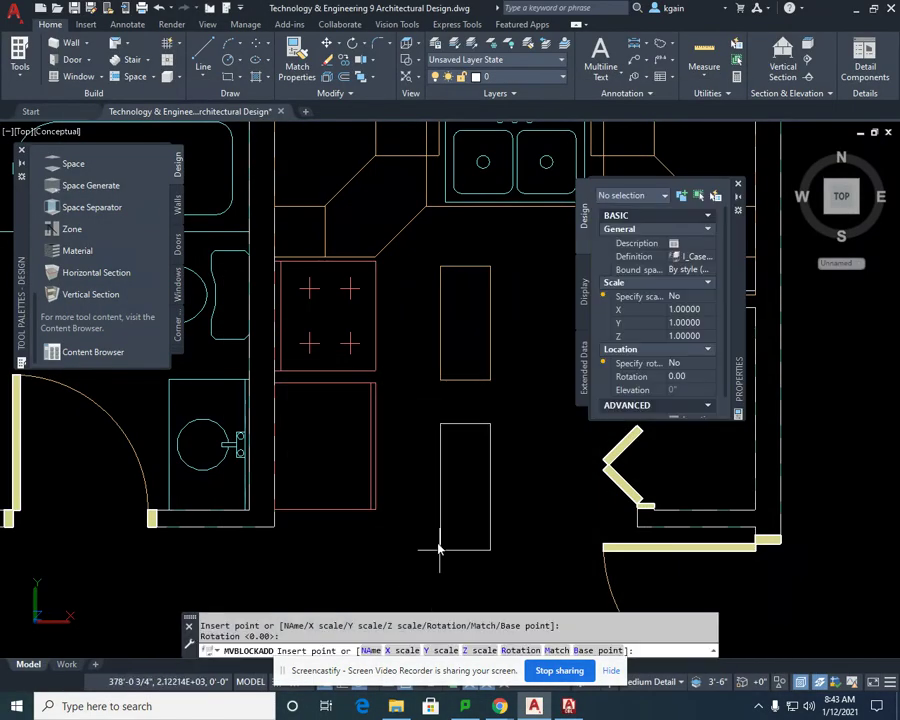
pyautogui.click(436, 522)
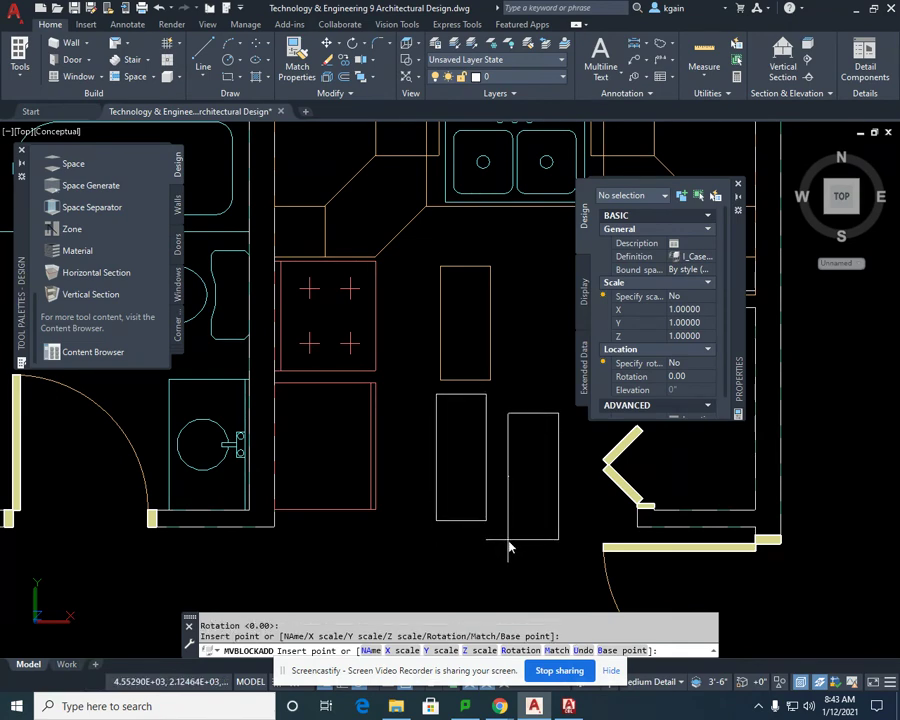
pyautogui.press('Escape')
pyautogui.moveTo(500, 373)
pyautogui.mouseDown(button='middle')
pyautogui.moveTo(506, 332)
pyautogui.moveTo(519, 352)
pyautogui.mouseUp(button='middle')
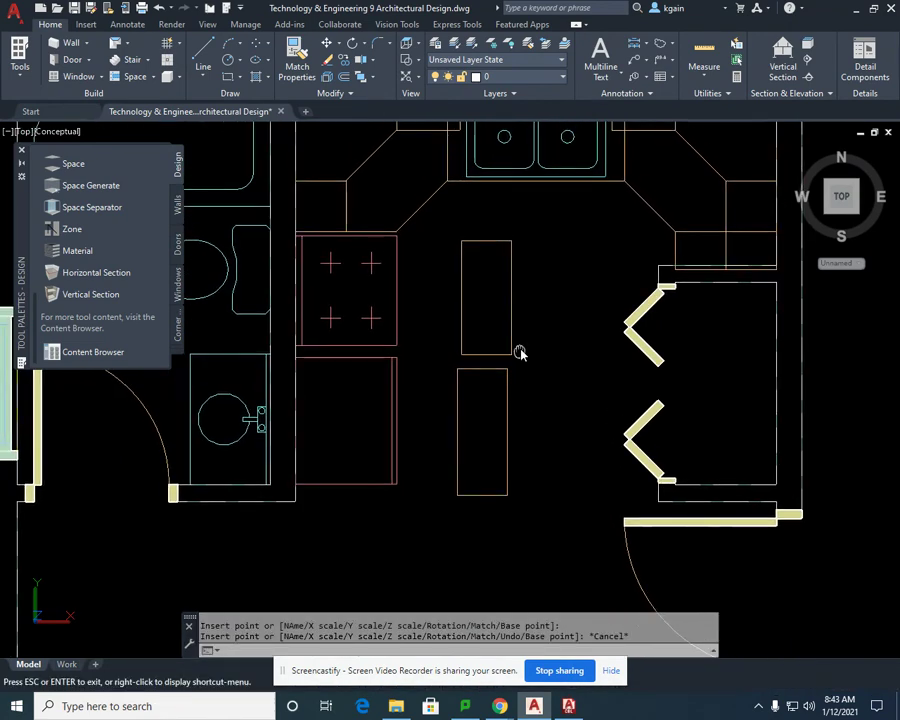
pyautogui.click(512, 281)
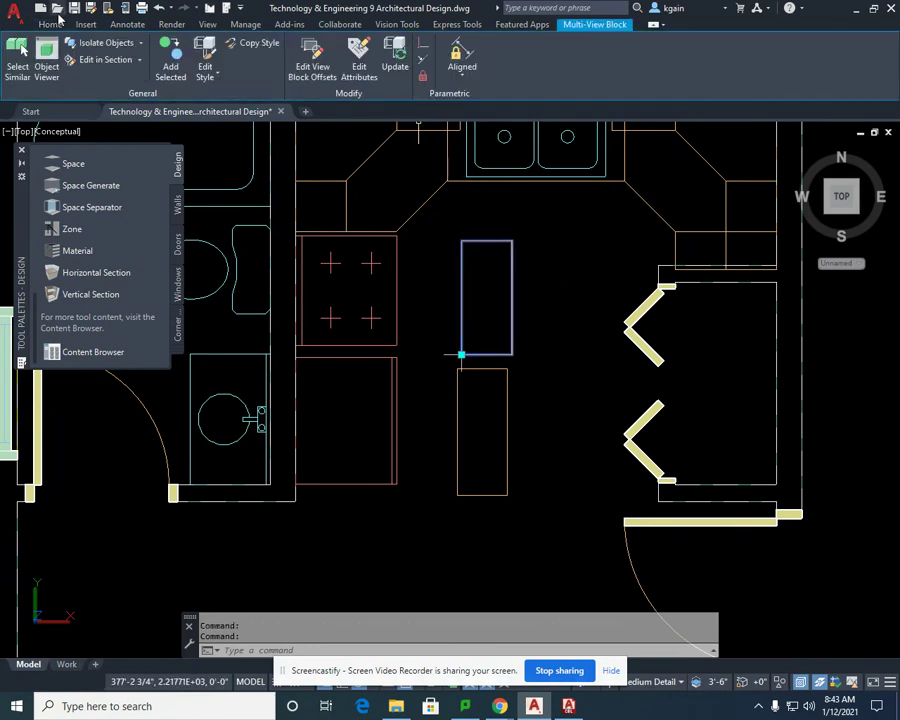
# Move the first new cabinet by its top-left corner onto the range's top-left corner.
pyautogui.click(50, 24)
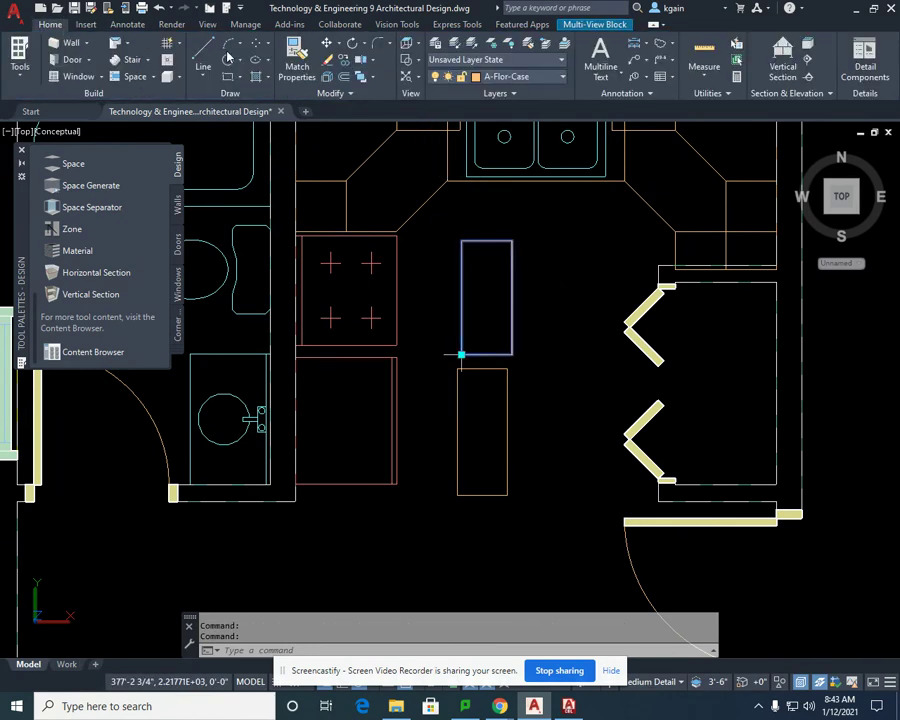
pyautogui.click(326, 43)
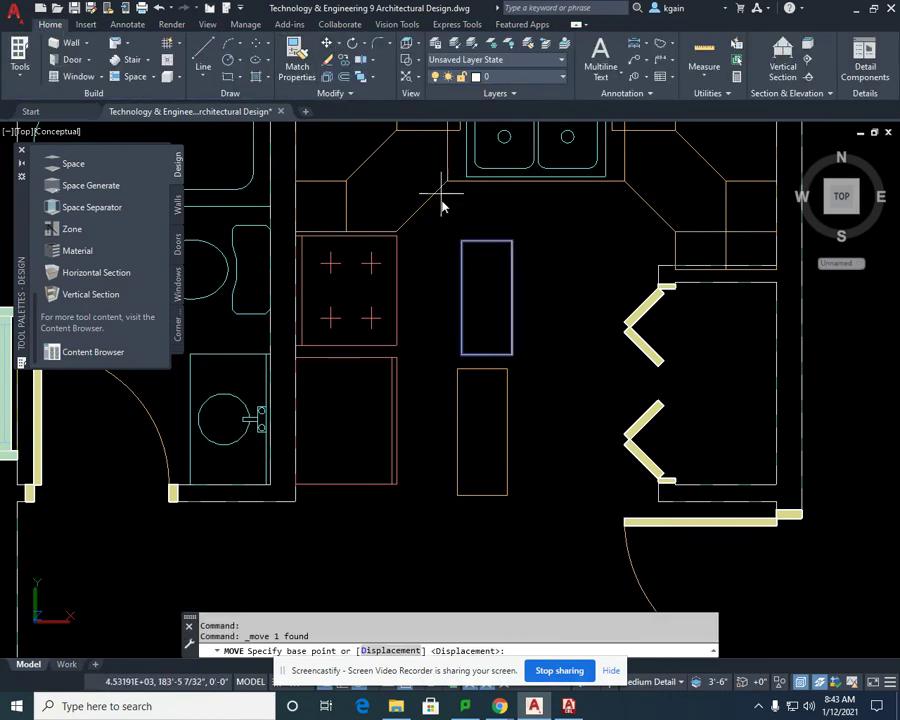
pyautogui.click(463, 244)
pyautogui.scroll(5, 306, 196)
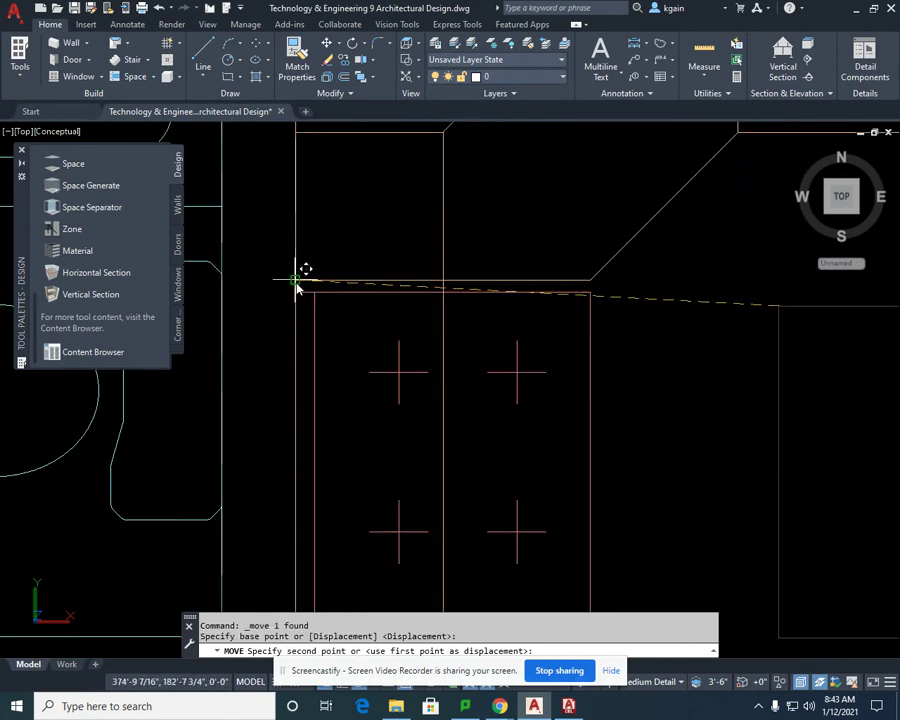
pyautogui.click(297, 284)
pyautogui.scroll(-2, 404, 268)
pyautogui.moveTo(404, 268); pyautogui.dragTo(420, 160, button='middle')
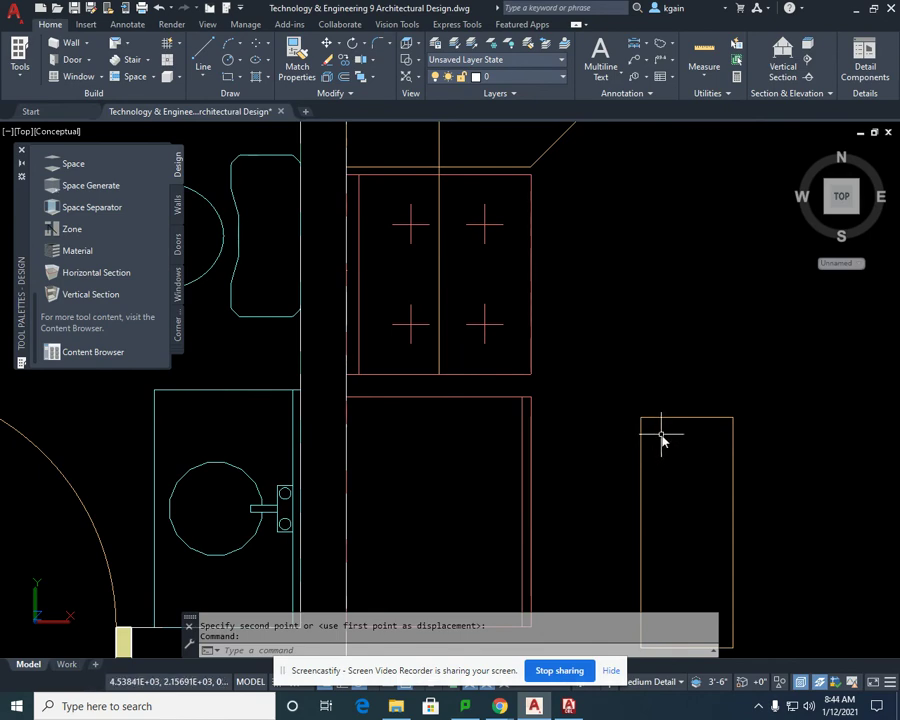
# Move the second new cabinet by its top-left corner over the base cabinet below the range.
pyautogui.click(673, 419)
pyautogui.moveTo(663, 398); pyautogui.dragTo(596, 244, button='middle')
pyautogui.click(50, 24)
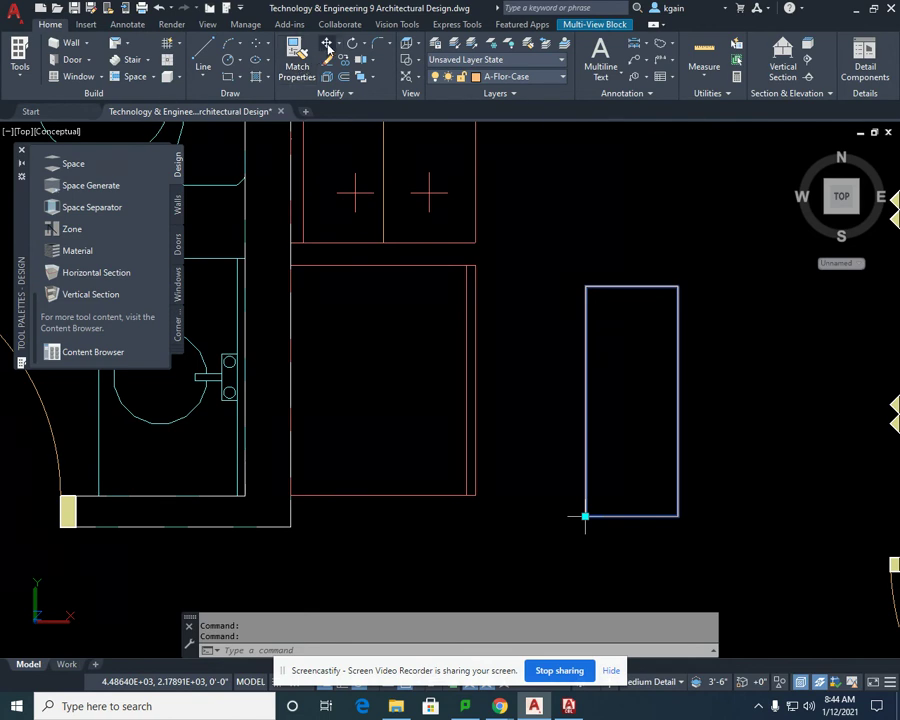
pyautogui.click(328, 46)
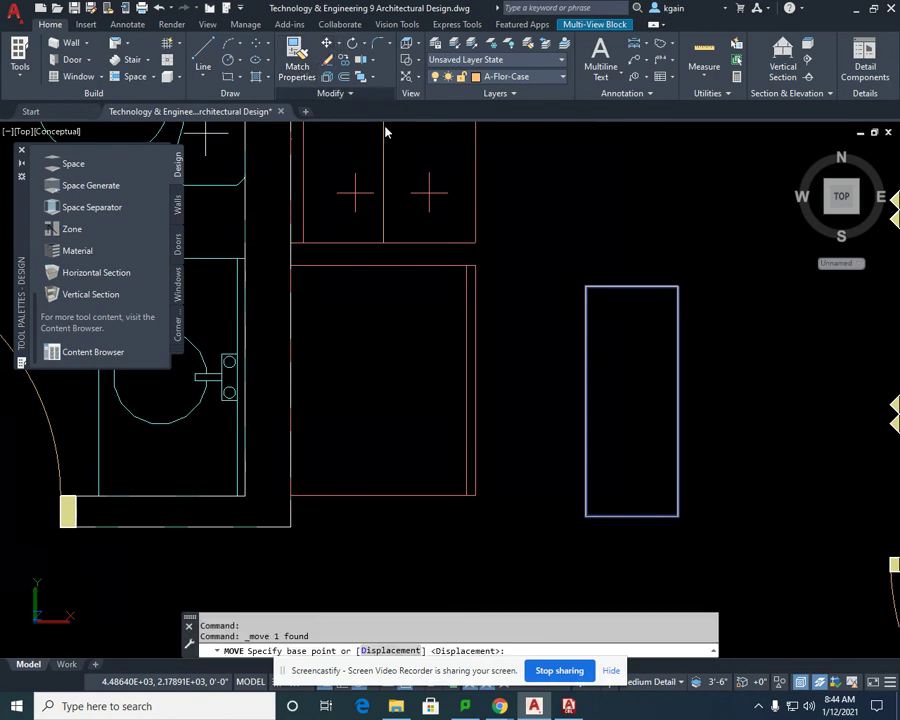
pyautogui.click(587, 289)
pyautogui.scroll(5, 301, 241)
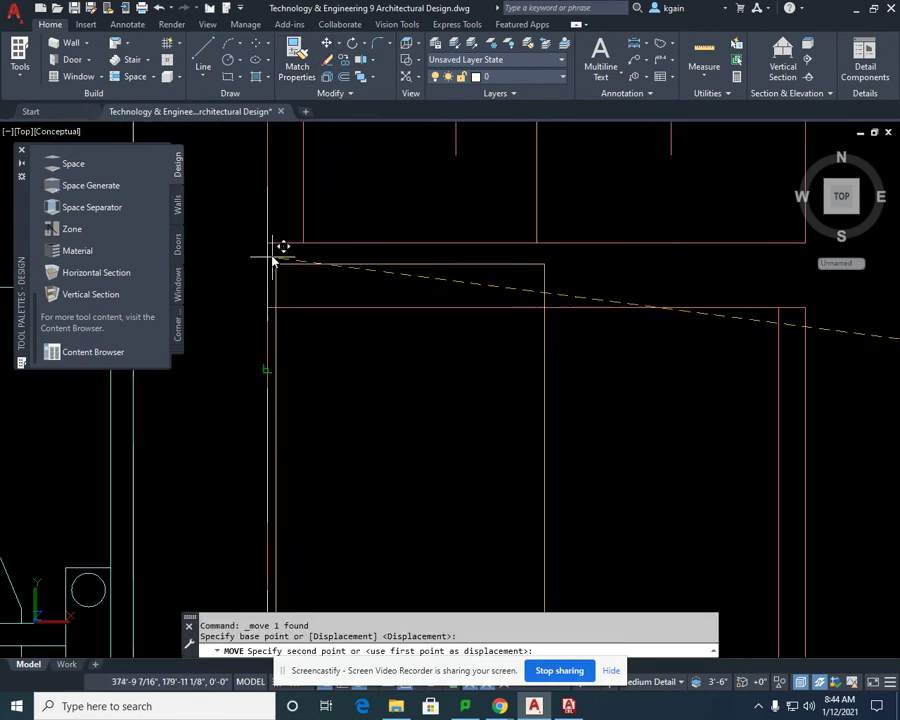
pyautogui.click(272, 247)
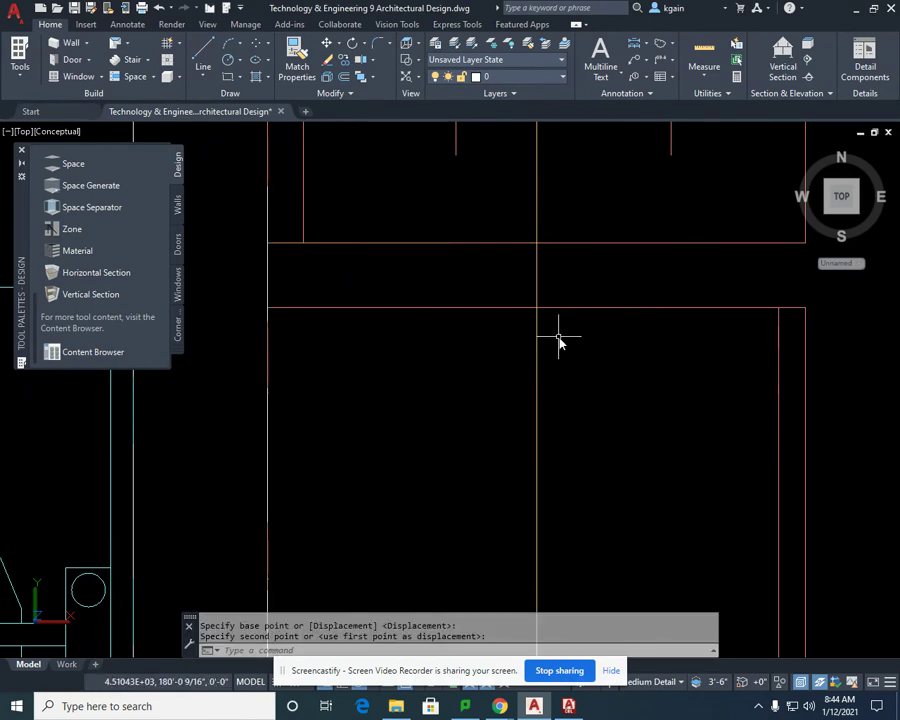
pyautogui.scroll(-3, 559, 341)
pyautogui.scroll(-3, 690, 394)
pyautogui.moveTo(690, 394); pyautogui.dragTo(566, 404, button='middle')
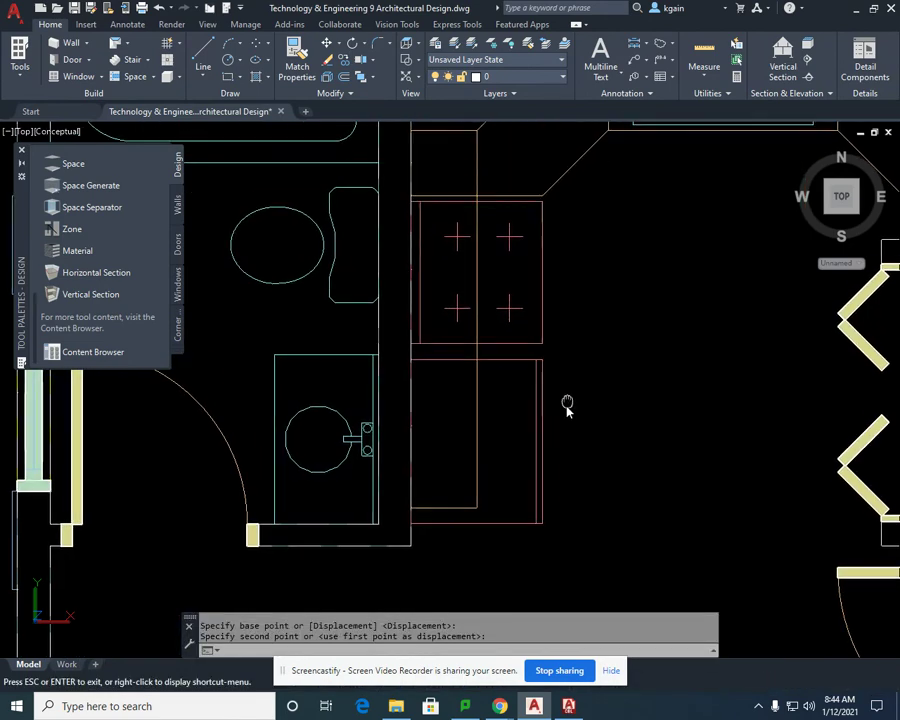
pyautogui.moveTo(664, 444)
pyautogui.mouseDown(button='middle')
pyautogui.moveTo(564, 458)
pyautogui.moveTo(496, 449)
pyautogui.mouseUp(button='middle')
pyautogui.scroll(-2, 560, 452)
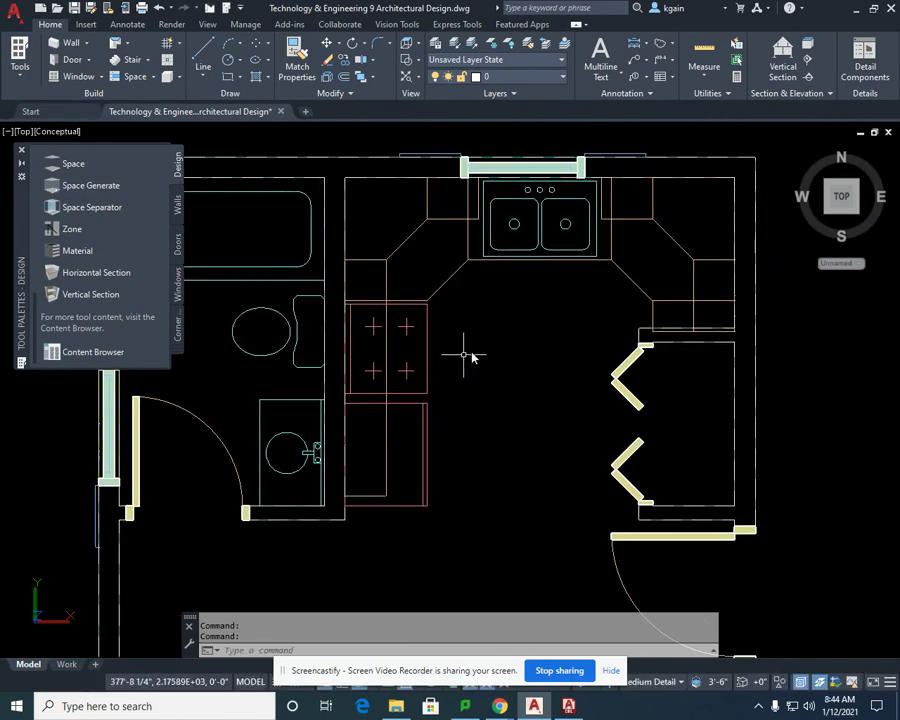
# Center the kitchen plan and tilt it into a 3D view with 3D Orbit.
pyautogui.moveTo(532, 357); pyautogui.dragTo(464, 362, button='middle')
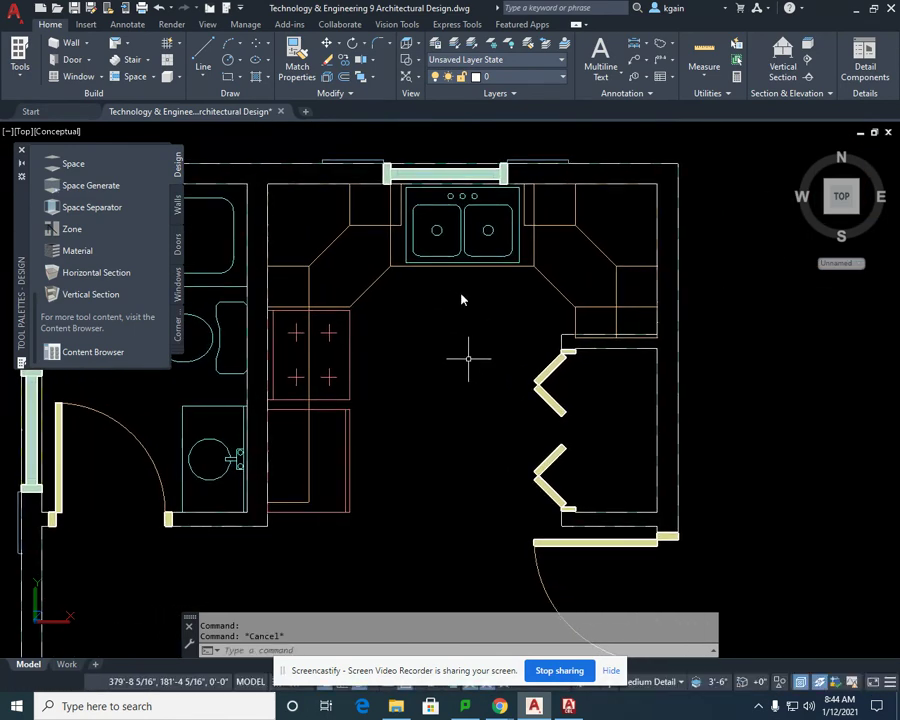
pyautogui.click(421, 41)
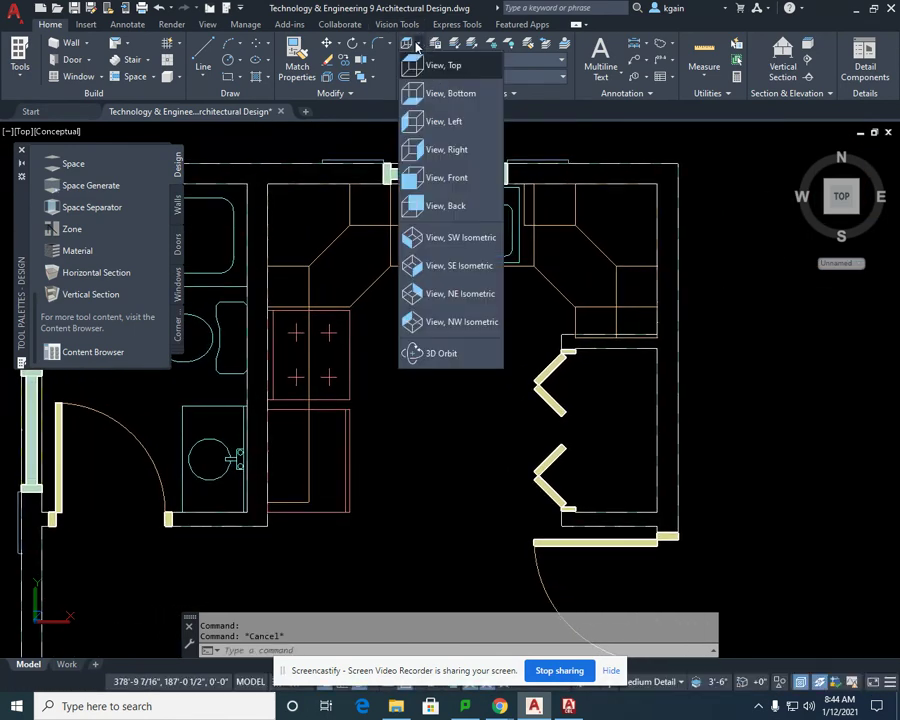
pyautogui.click(446, 346)
pyautogui.moveTo(478, 369)
pyautogui.mouseDown()
pyautogui.moveTo(432, 295)
pyautogui.moveTo(446, 266)
pyautogui.mouseUp()
pyautogui.rightClick(446, 266)
pyautogui.click(452, 272)
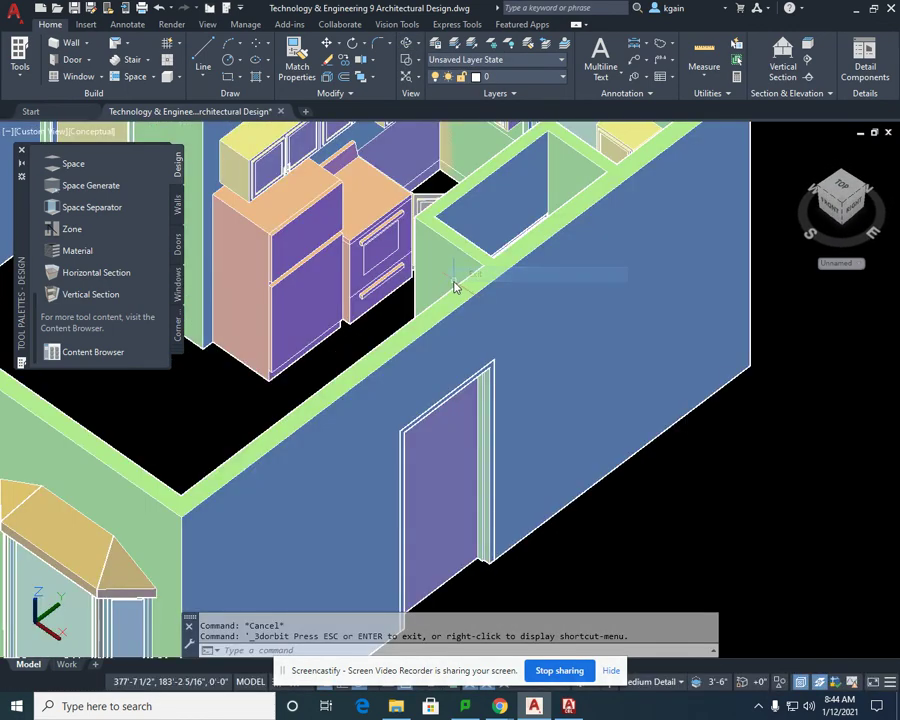
pyautogui.scroll(2, 443, 397)
# Orbit the kitchen to inspect the wall cabinets above the range and base cabinets.
pyautogui.click(407, 45)
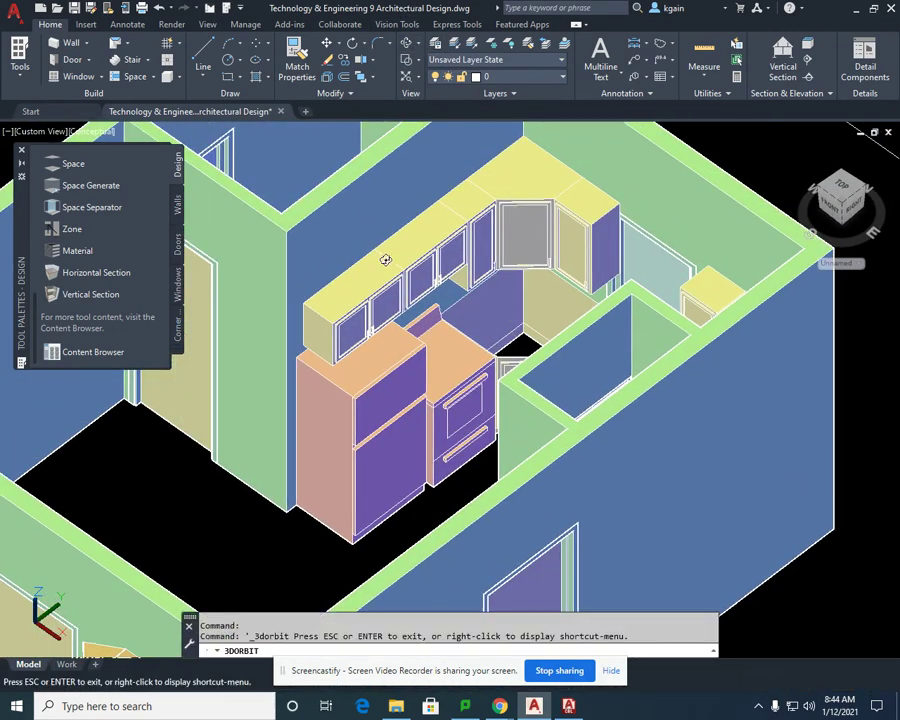
pyautogui.moveTo(388, 257); pyautogui.dragTo(527, 384)
pyautogui.moveTo(451, 284)
pyautogui.mouseDown()
pyautogui.moveTo(533, 346)
pyautogui.moveTo(472, 346)
pyautogui.mouseUp()
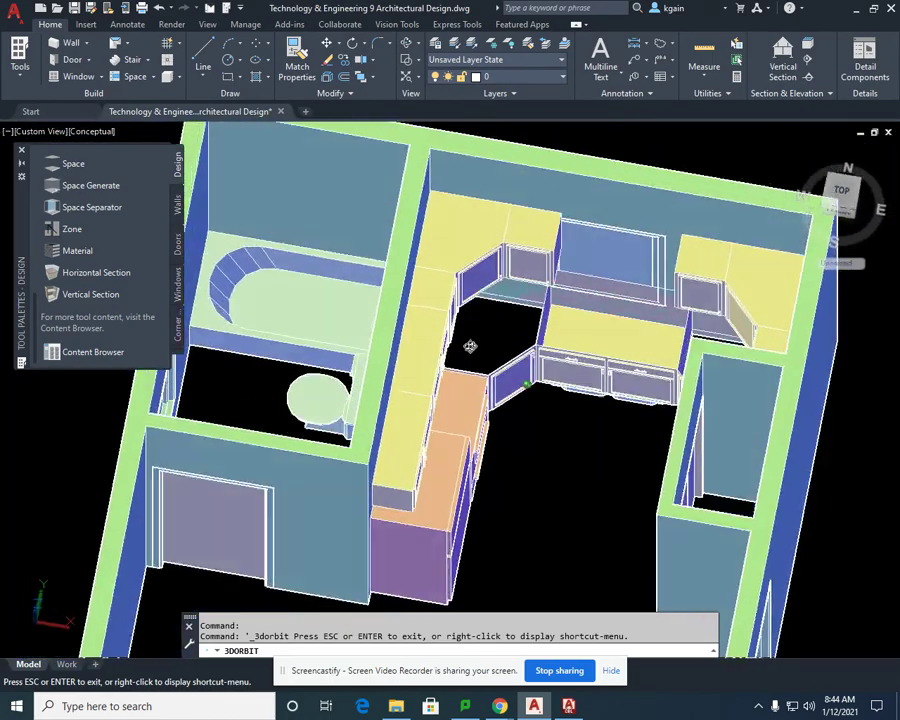